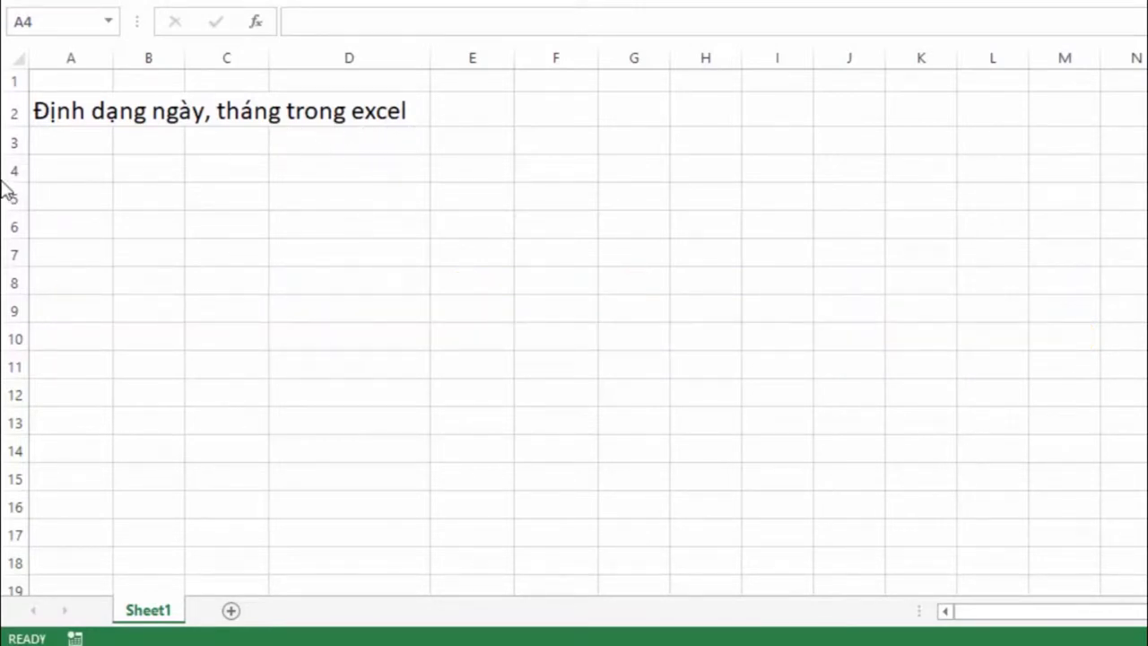
# Step: Enter the headings 'Ngày' in B4, 'Tháng' in C4 and 'Ngày, tháng, năm' in D4
pyautogui.moveTo(95, 170); pyautogui.dragTo(350, 197)
pyautogui.click(95, 169)
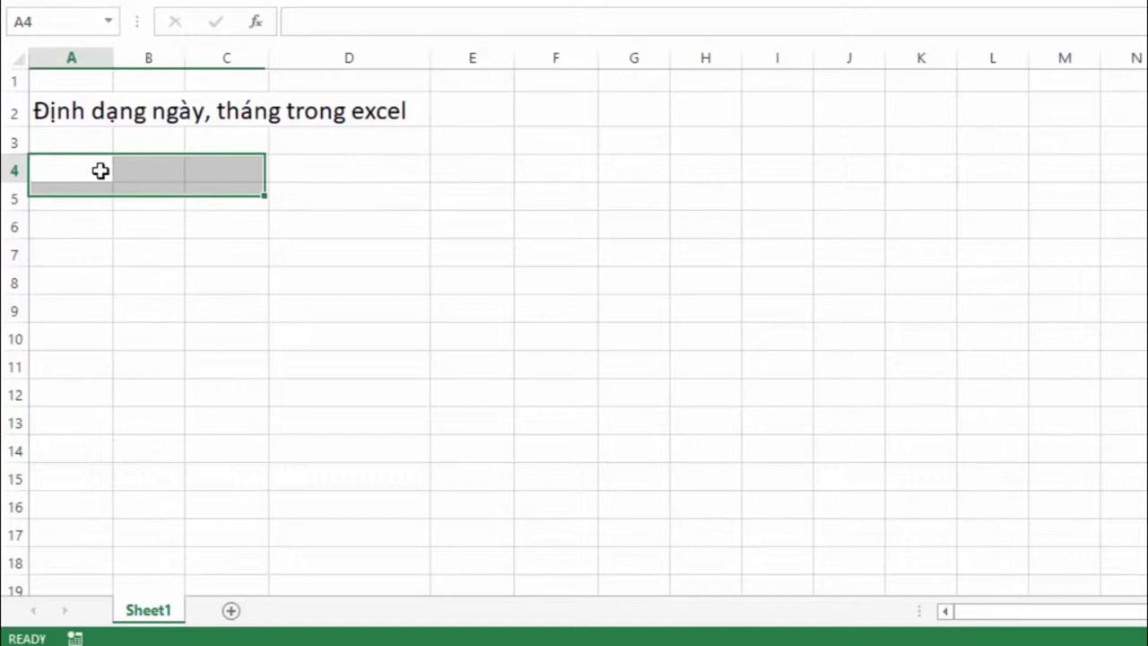
pyautogui.click(149, 169)
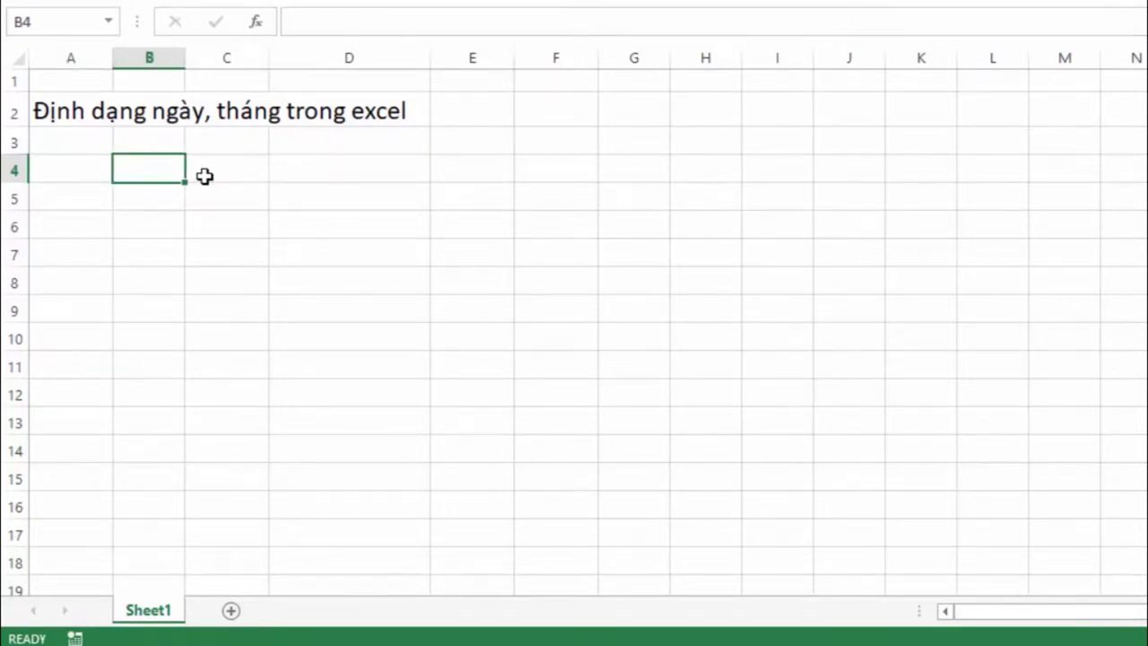
pyautogui.write('Ng')
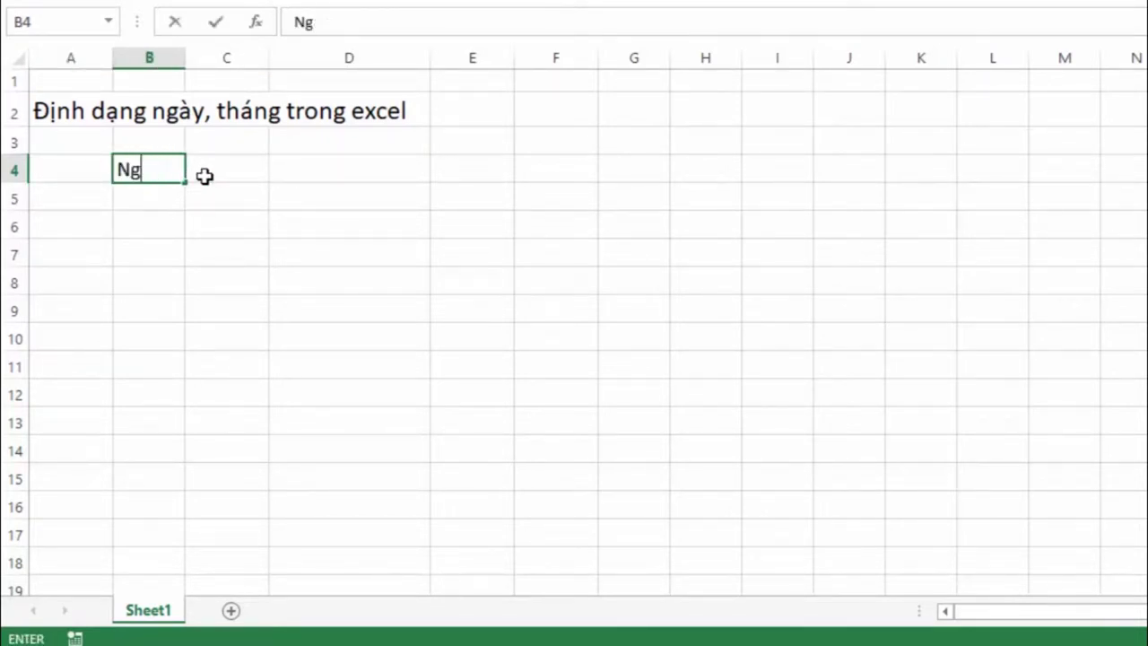
pyautogui.write('ày')
pyautogui.click(204, 176)
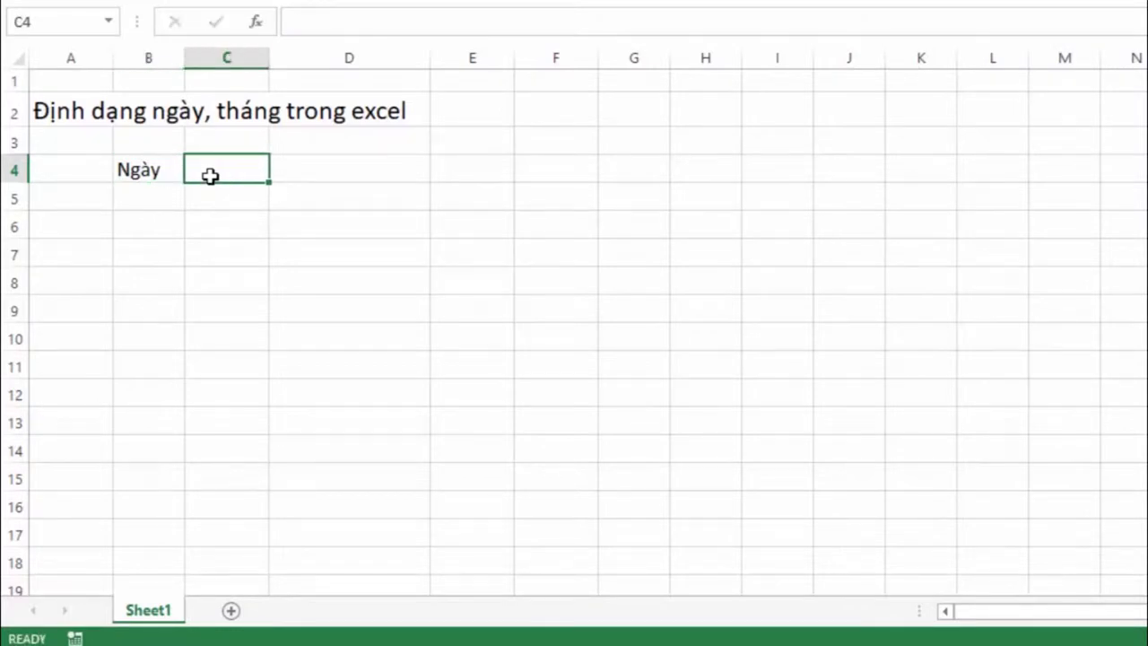
pyautogui.write('Thangs')
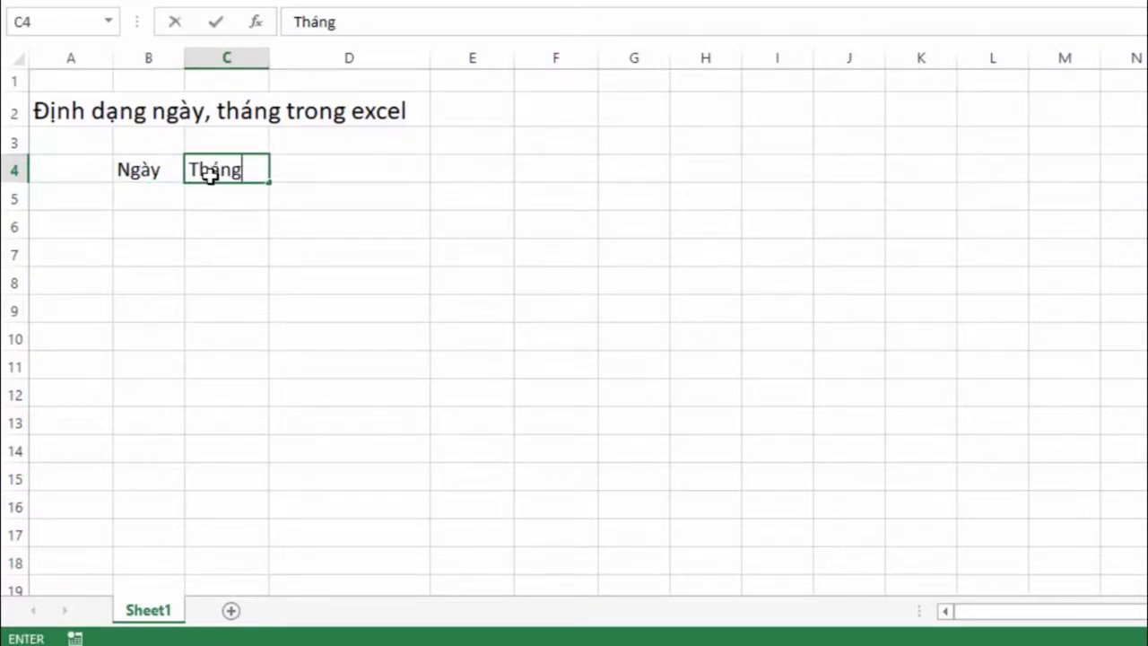
pyautogui.click(287, 175)
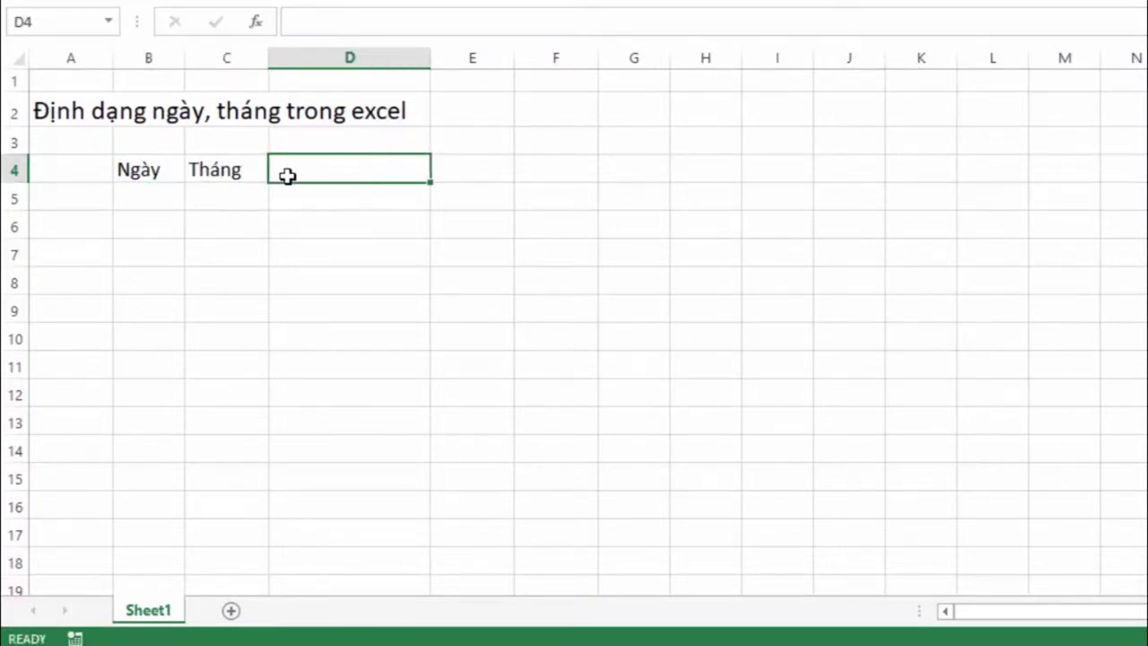
pyautogui.write('Ngayf')
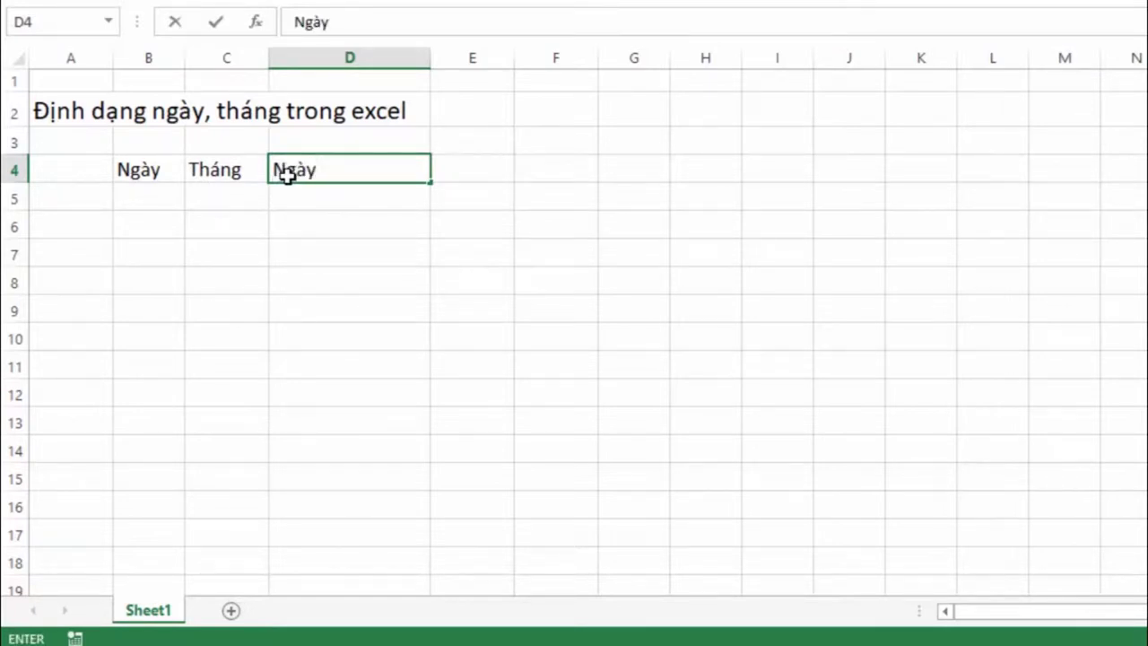
pyautogui.write('thansh')
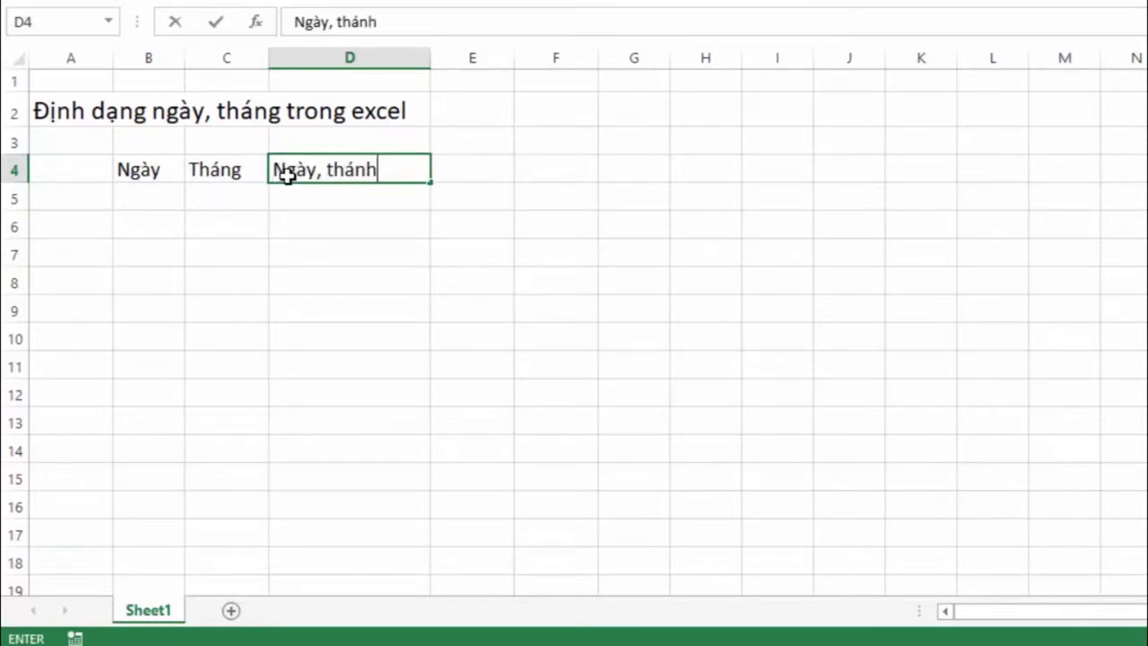
pyautogui.press('BackSpace')
pyautogui.write('g,')
pyautogui.write(' năm')
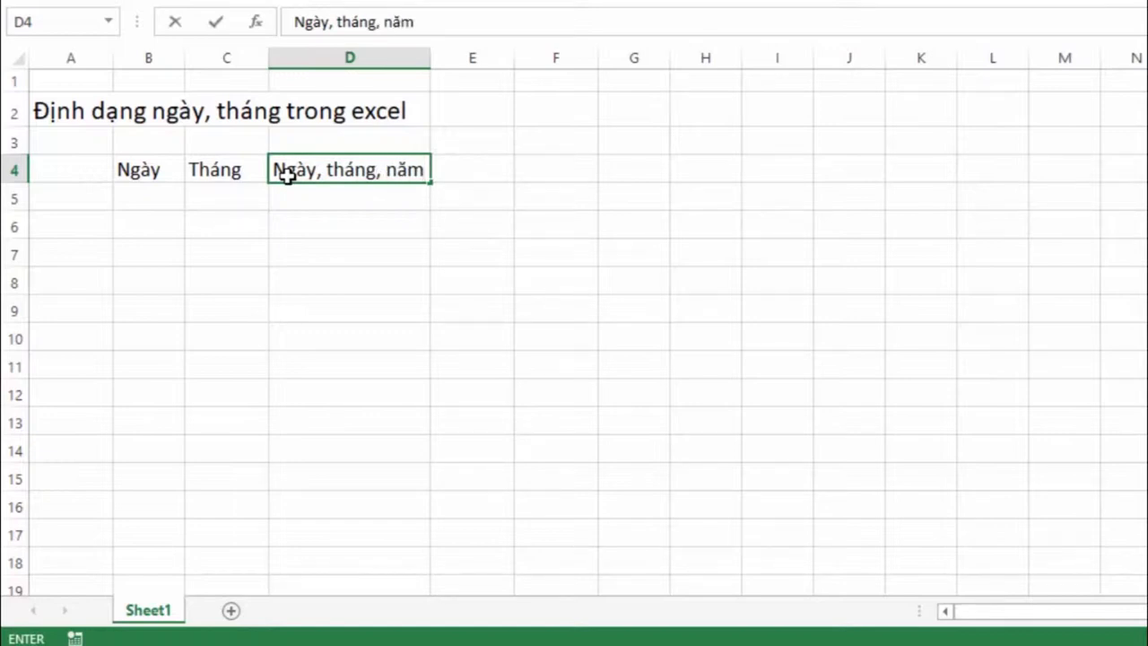
pyautogui.click(389, 198)
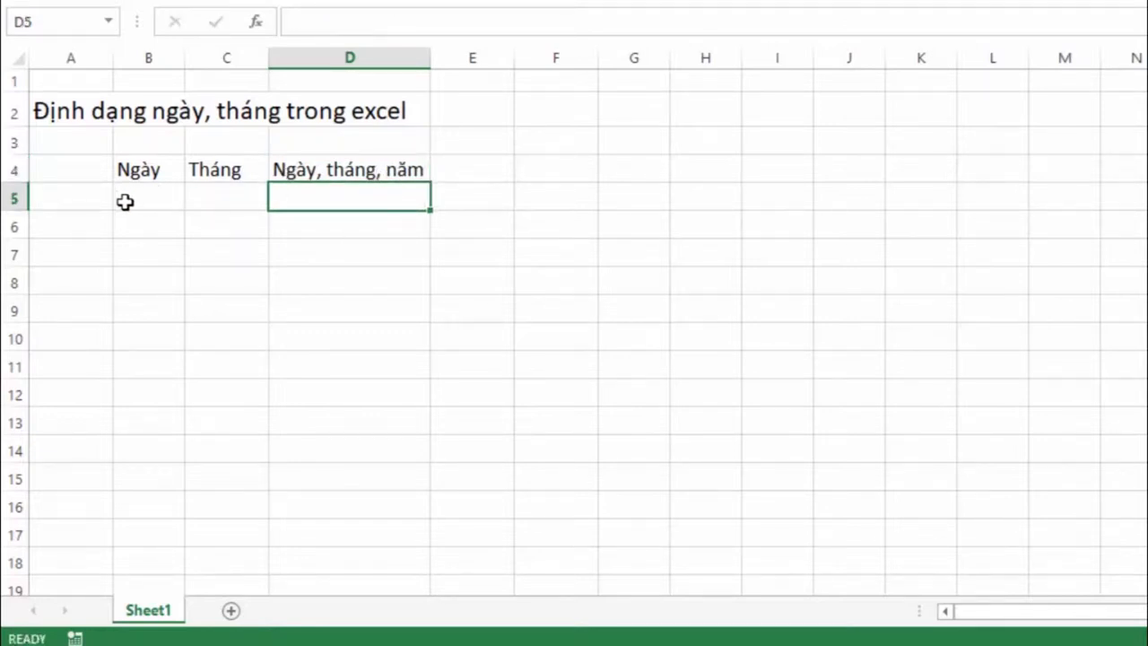
# Step: Enter '07, '03 and '07/03/2019 as text in B5, C5 and D5
pyautogui.click(162, 200)
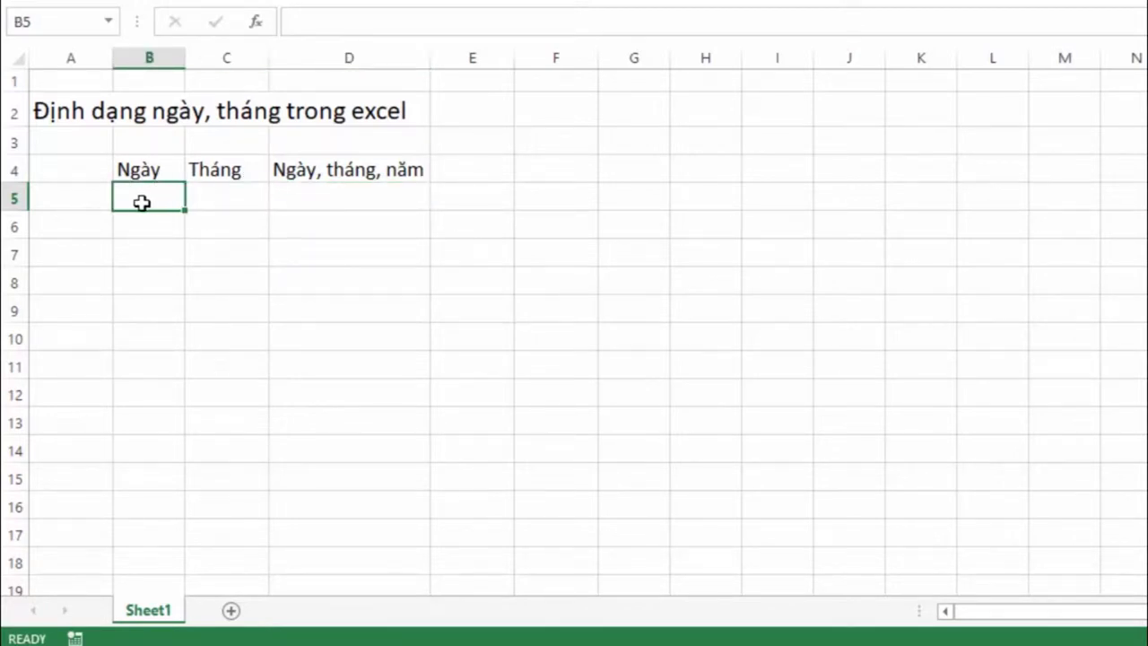
pyautogui.write("'")
pyautogui.write('07')
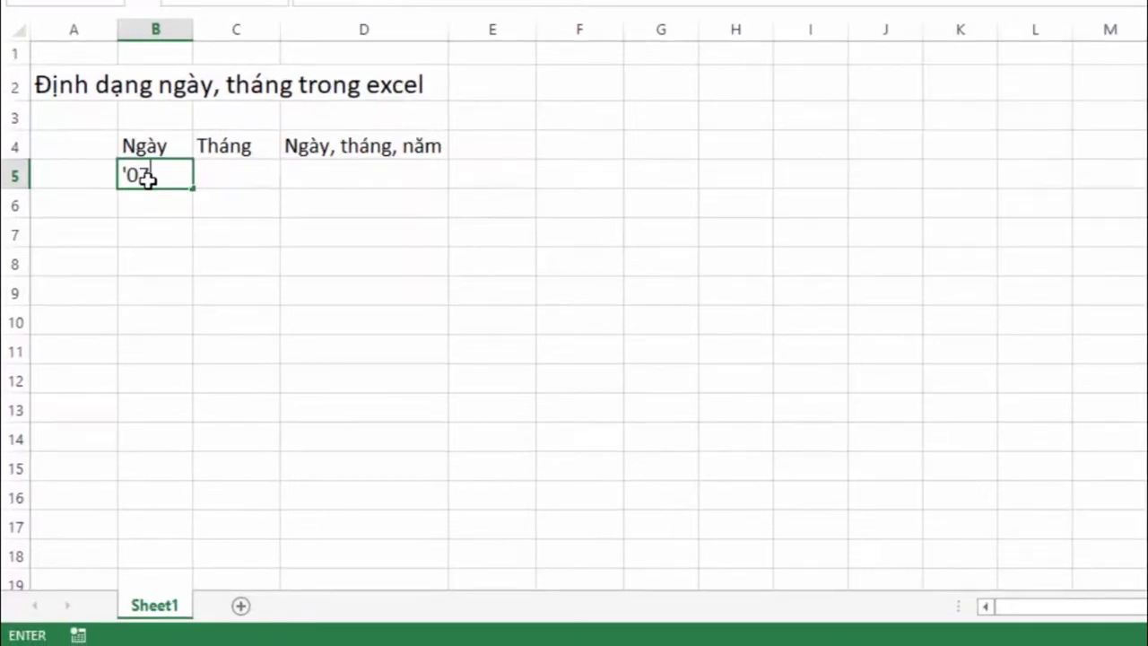
pyautogui.press('Tab')
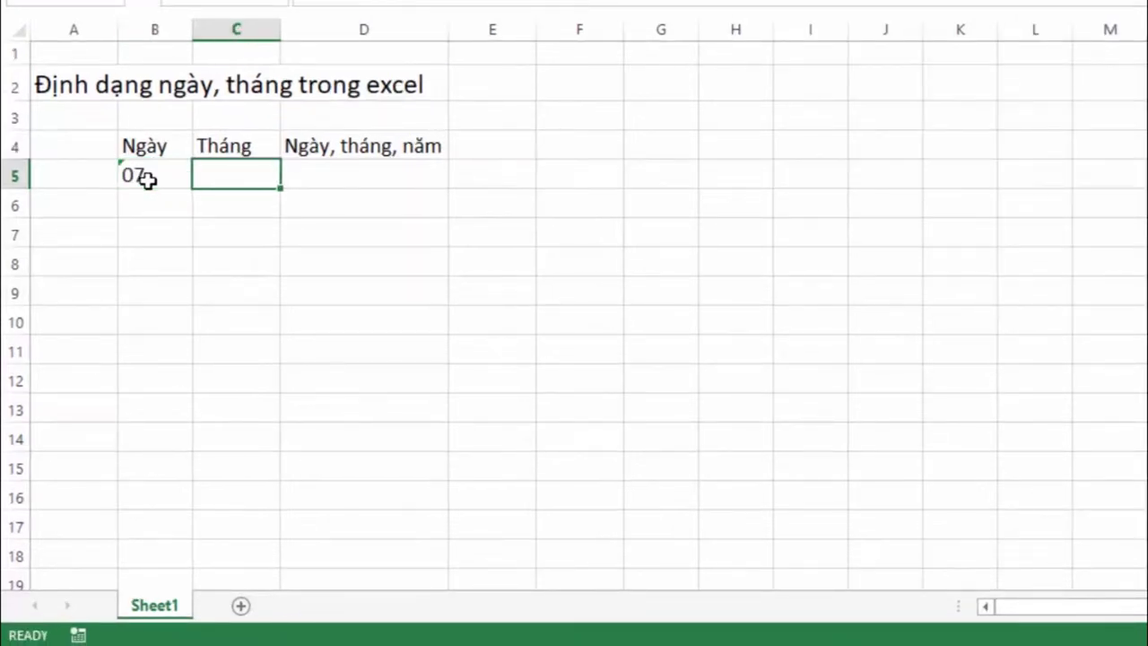
pyautogui.write("'")
pyautogui.write('03')
pyautogui.press('Tab')
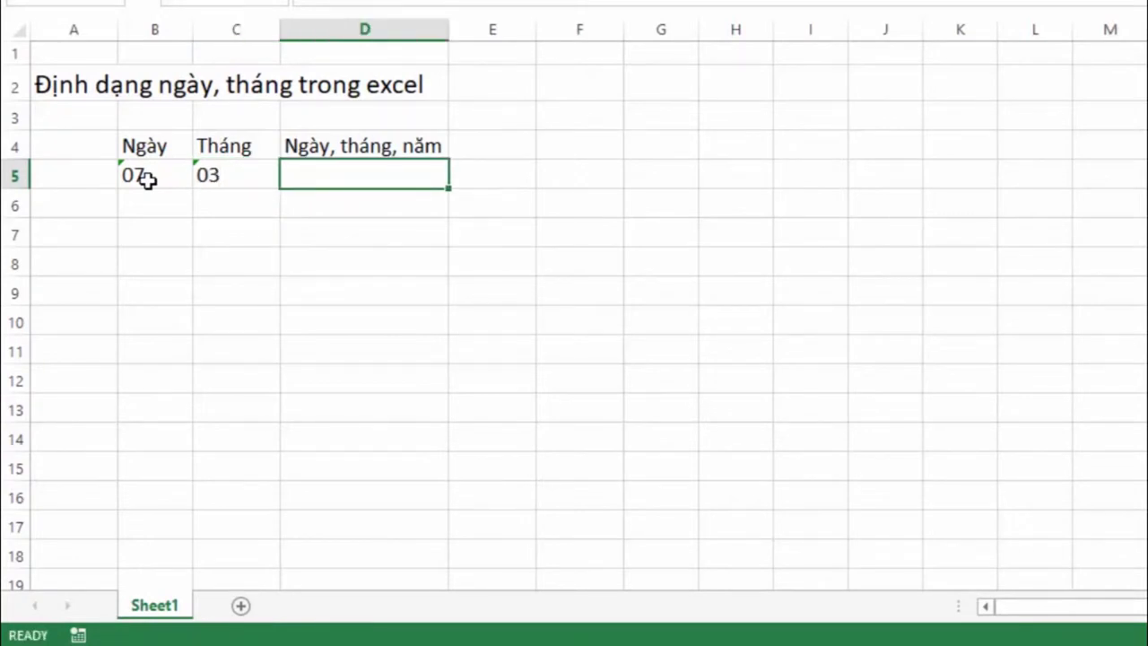
pyautogui.write("'")
pyautogui.write('2019')
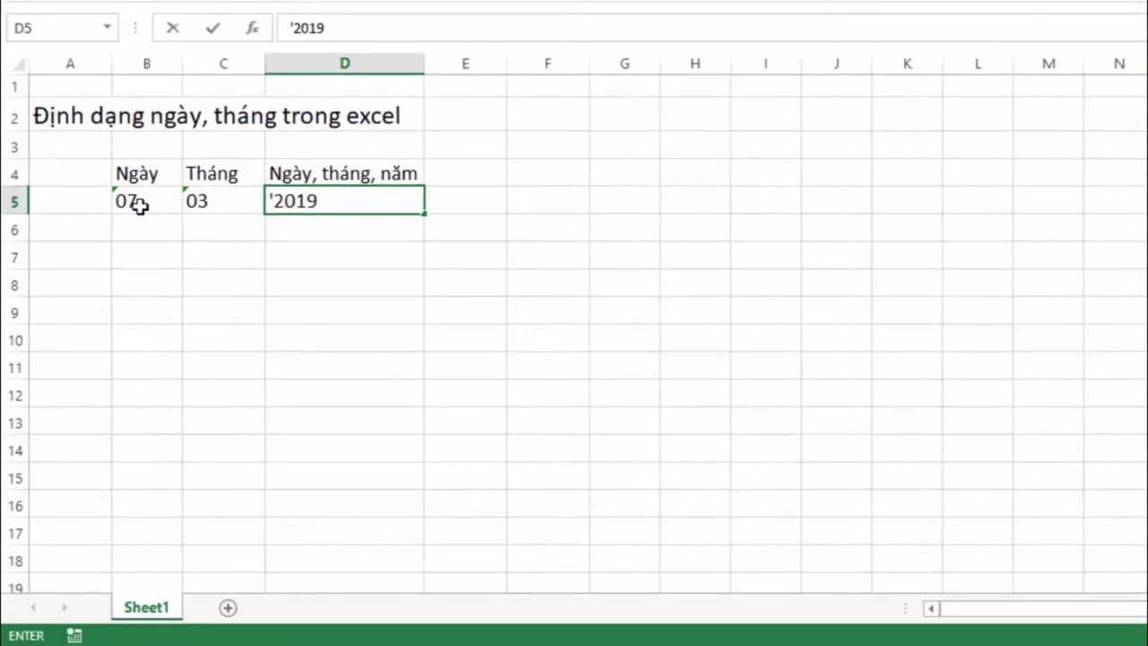
pyautogui.click(292, 28)
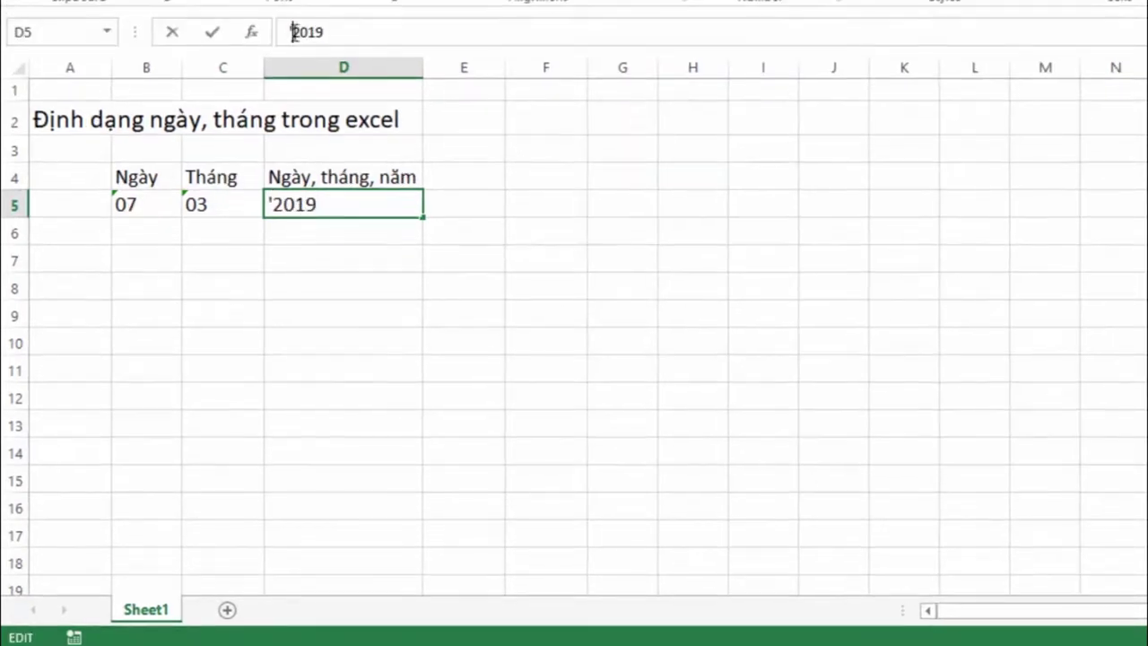
pyautogui.write('07')
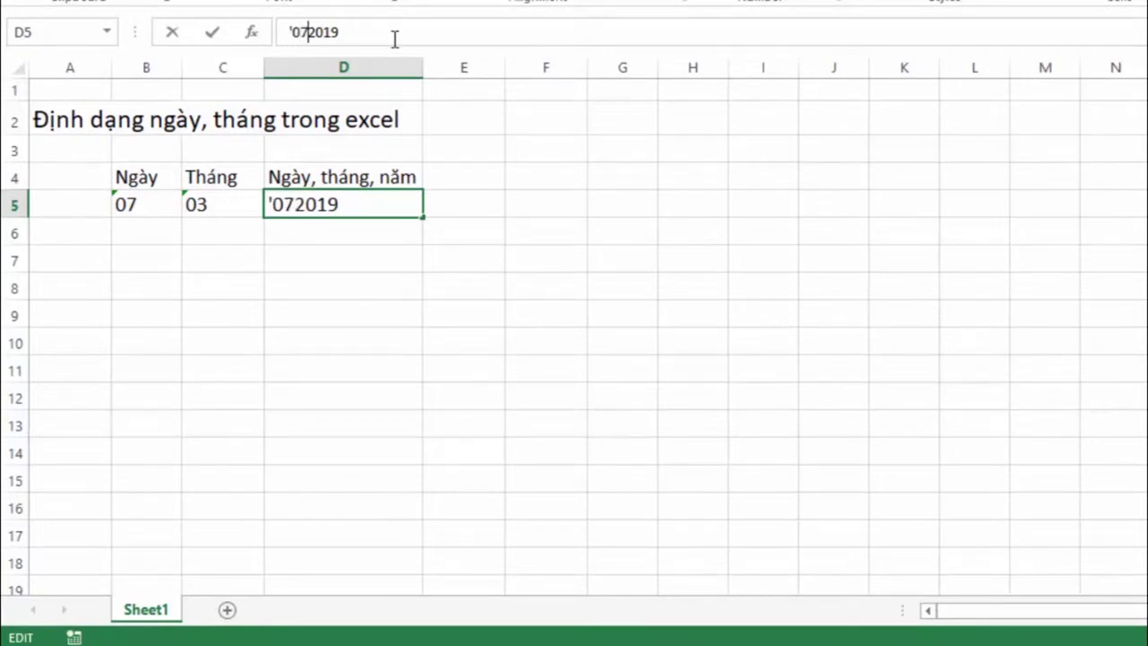
pyautogui.write('/')
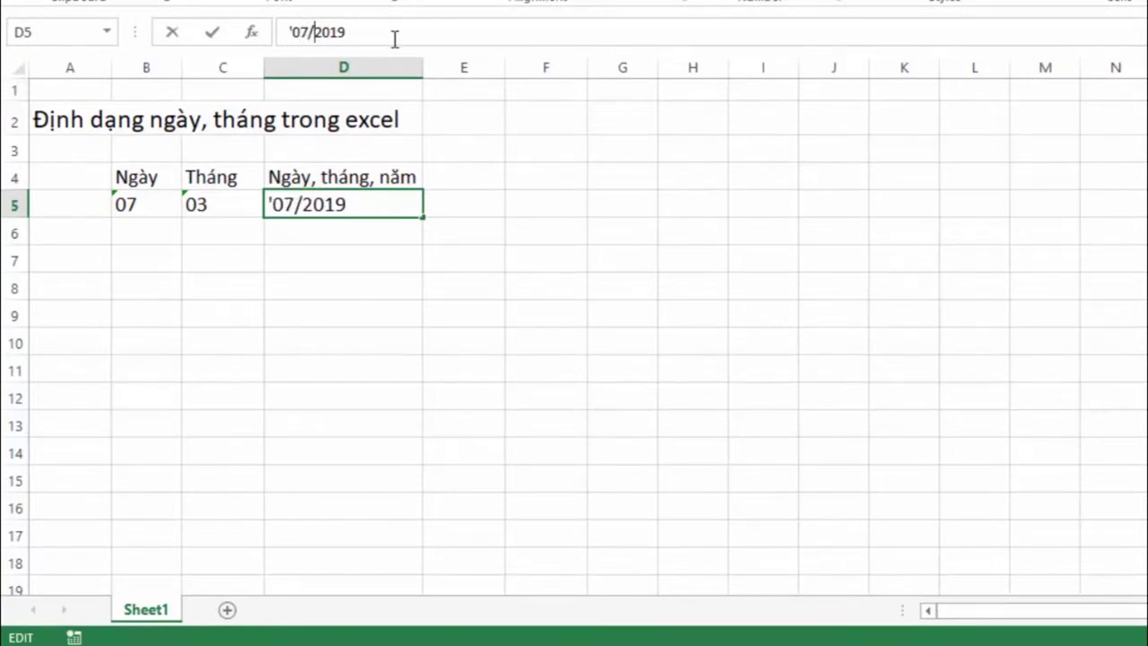
pyautogui.write('03/')
pyautogui.press('Return')
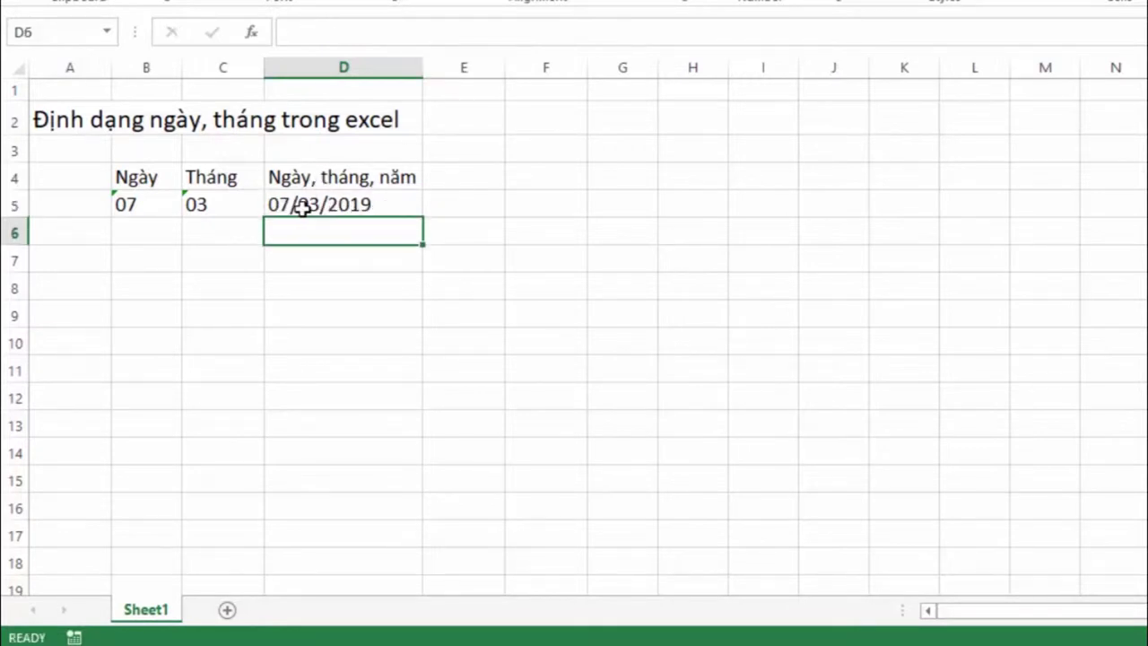
pyautogui.click(147, 234)
# Step: Type 07, 03 and 07/03/2019 into B6:D6 so Excel converts them to dates
pyautogui.write('07')
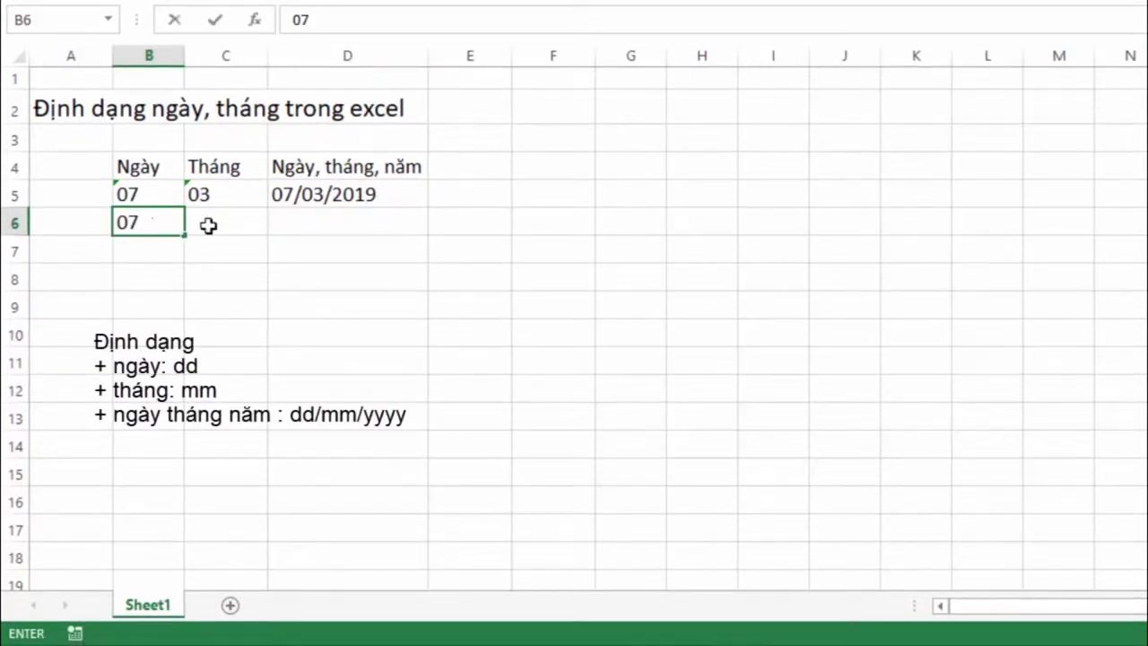
pyautogui.click(253, 227)
pyautogui.write('0')
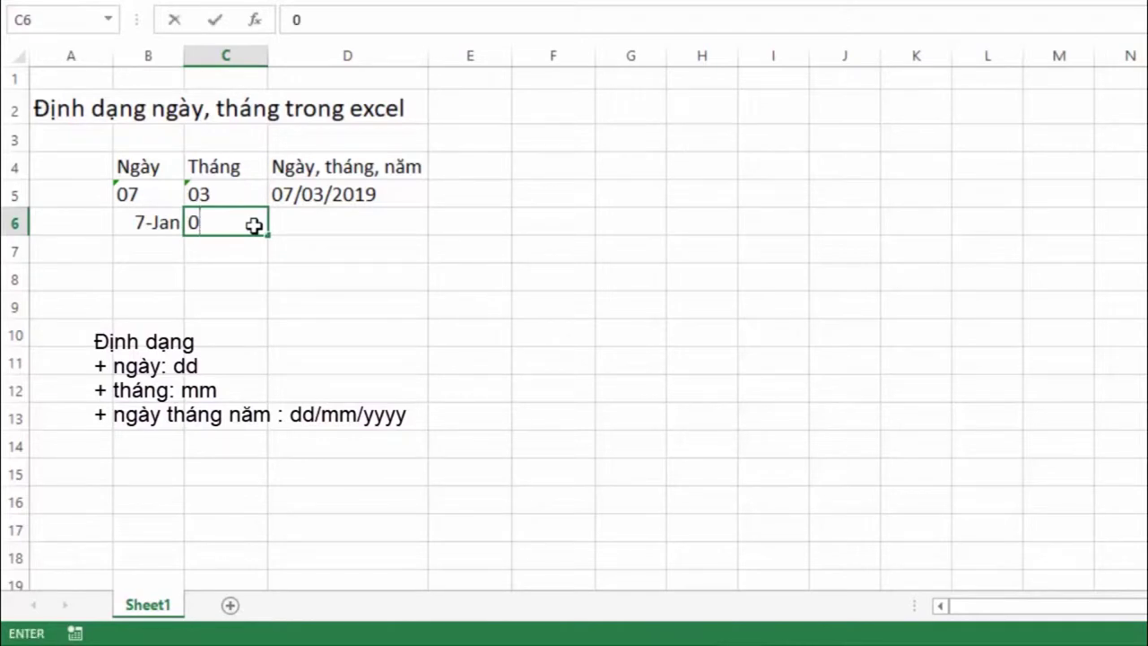
pyautogui.write('3')
pyautogui.click(301, 220)
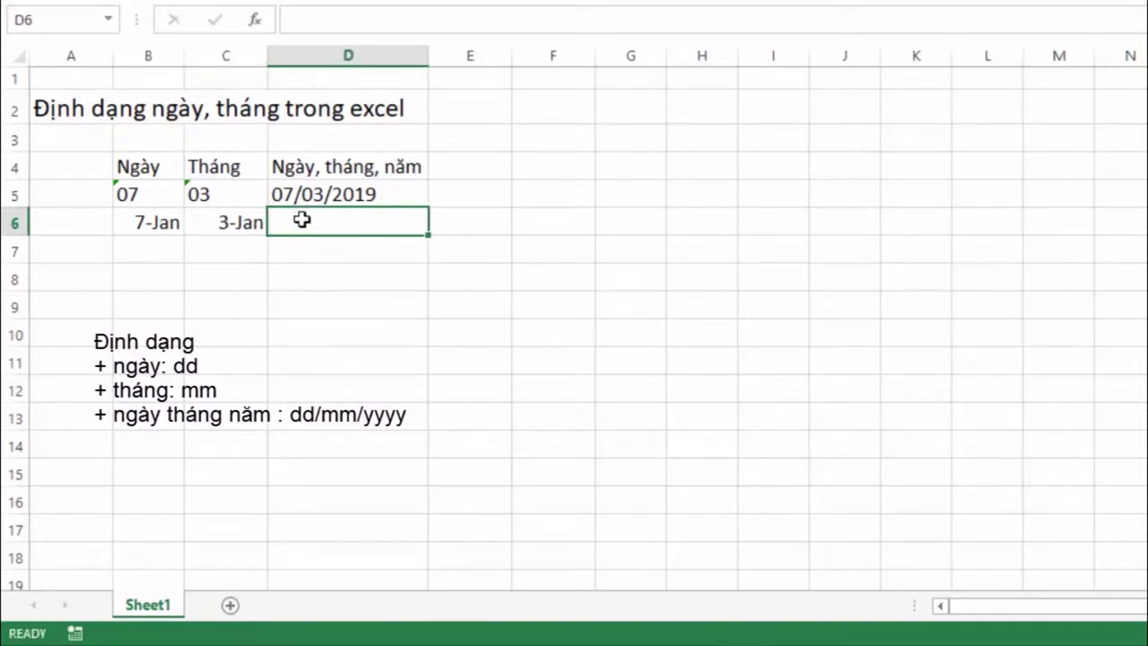
pyautogui.write('0')
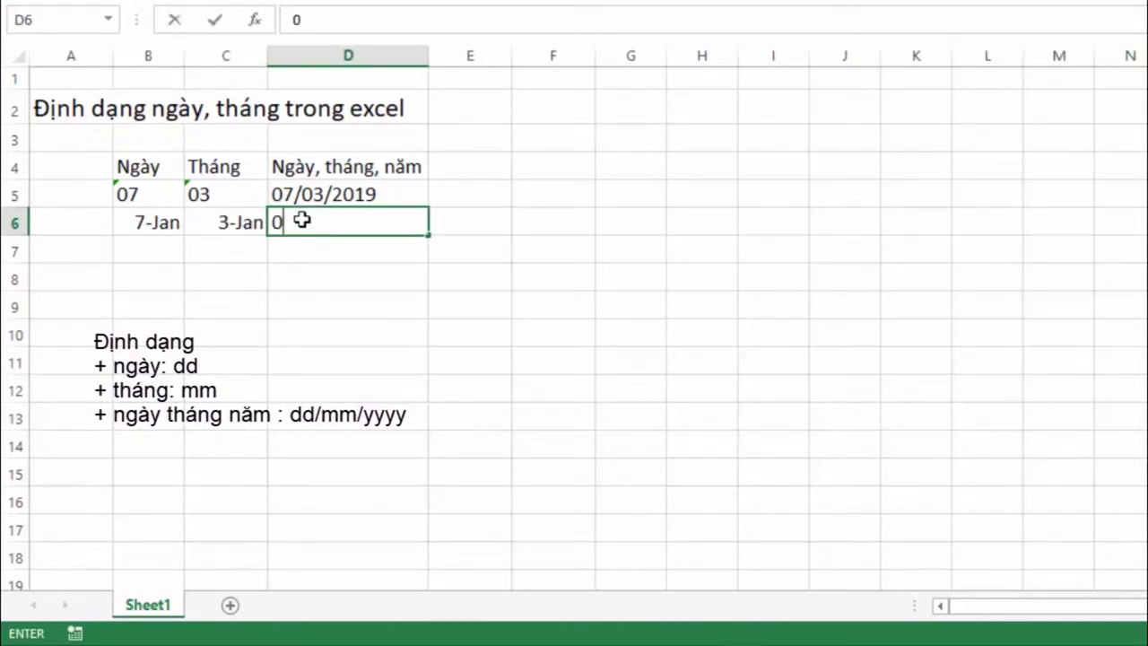
pyautogui.write('7/03')
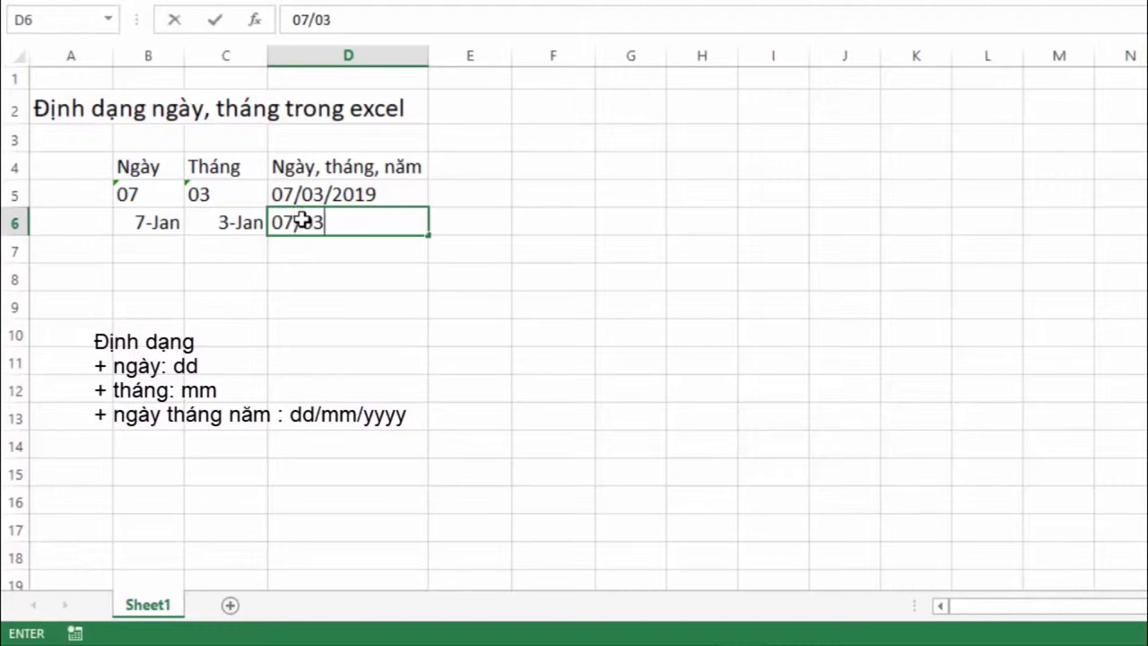
pyautogui.write('/2019')
pyautogui.press('Return')
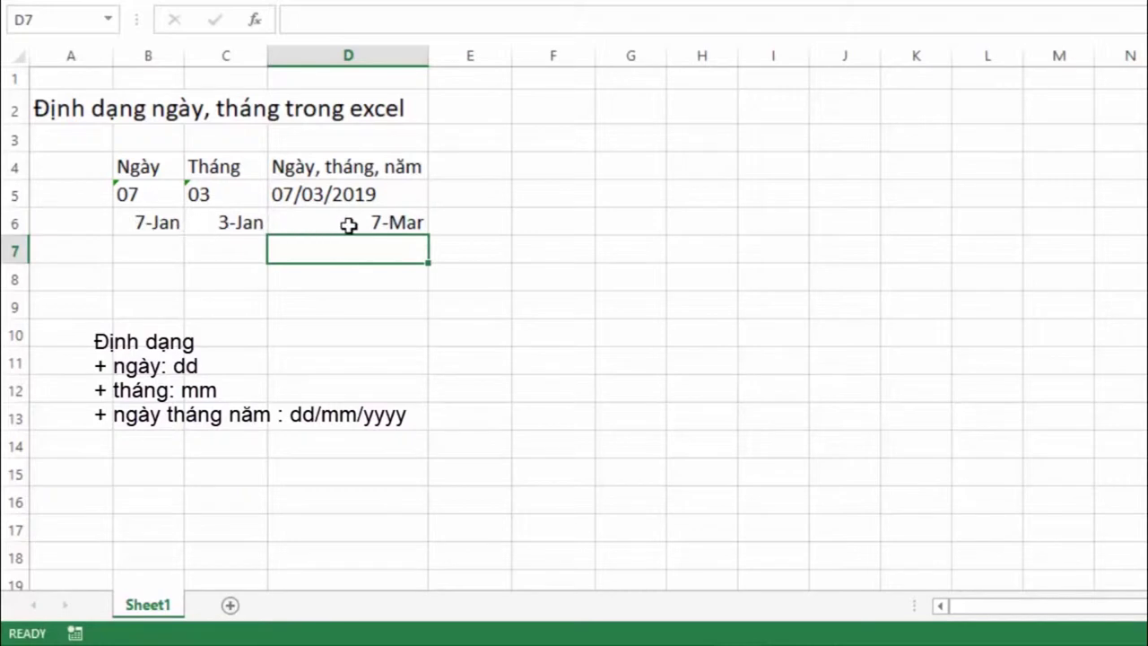
pyautogui.click(130, 224)
# Step: Give B6 the custom number format dd so it displays 07
pyautogui.rightClick(146, 226)
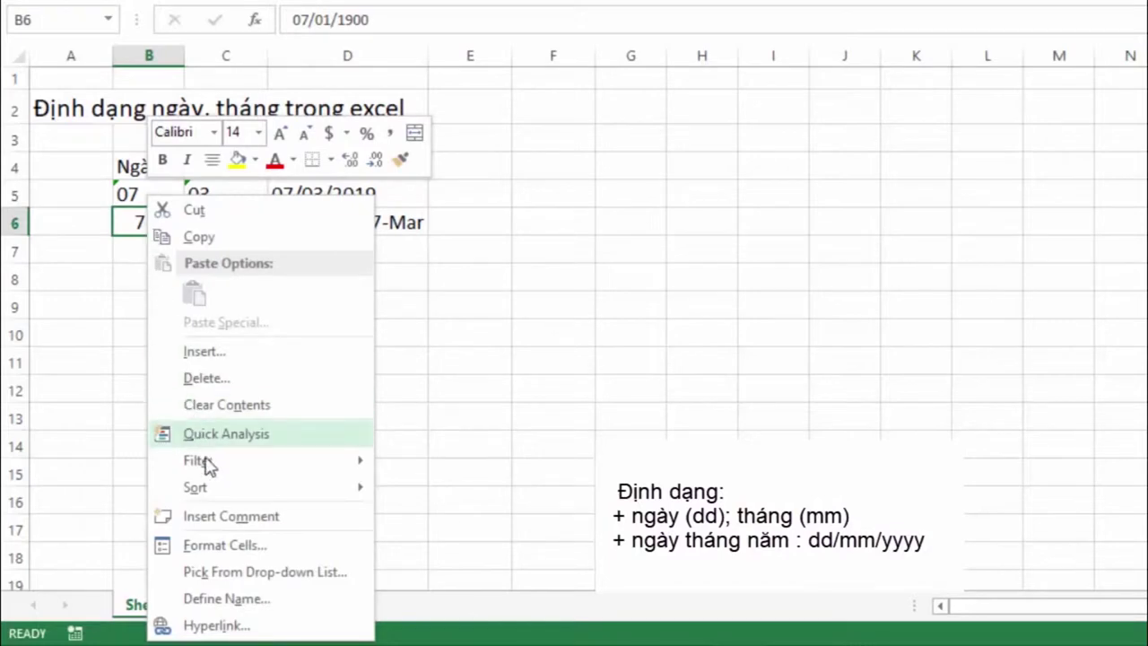
pyautogui.click(221, 547)
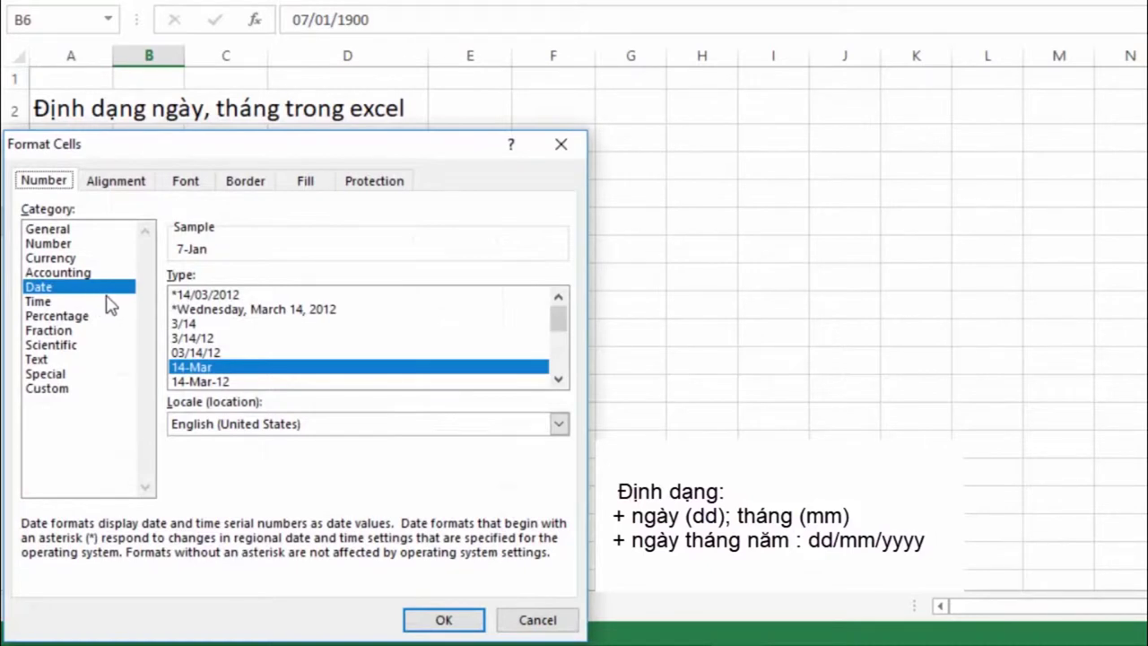
pyautogui.click(47, 389)
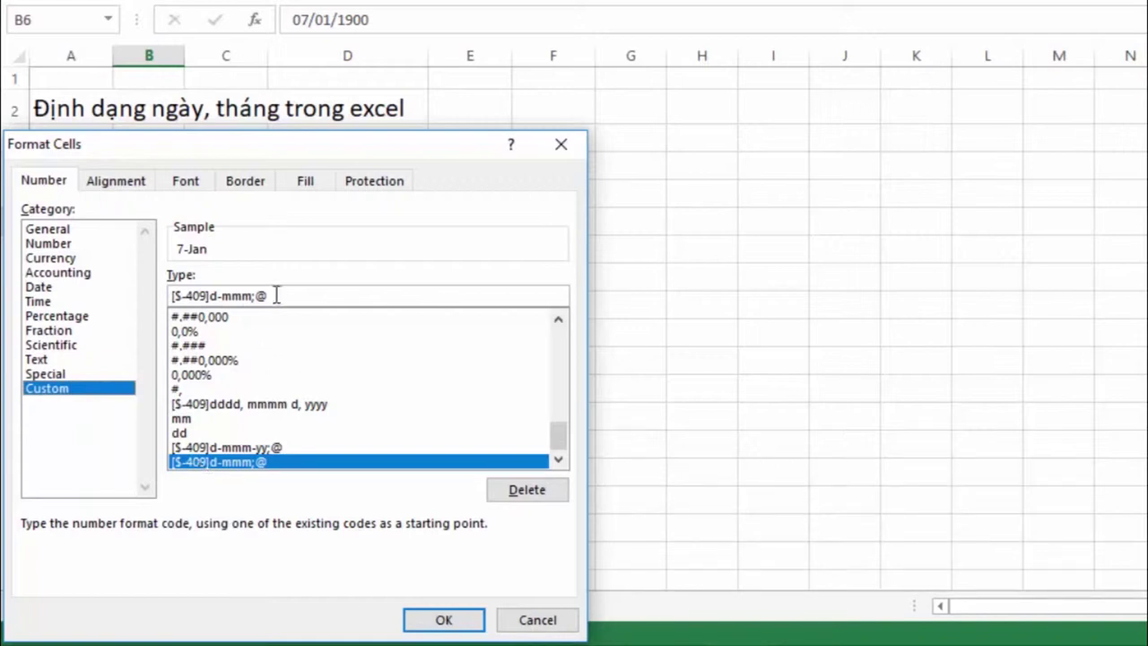
pyautogui.moveTo(273, 296); pyautogui.dragTo(152, 295)
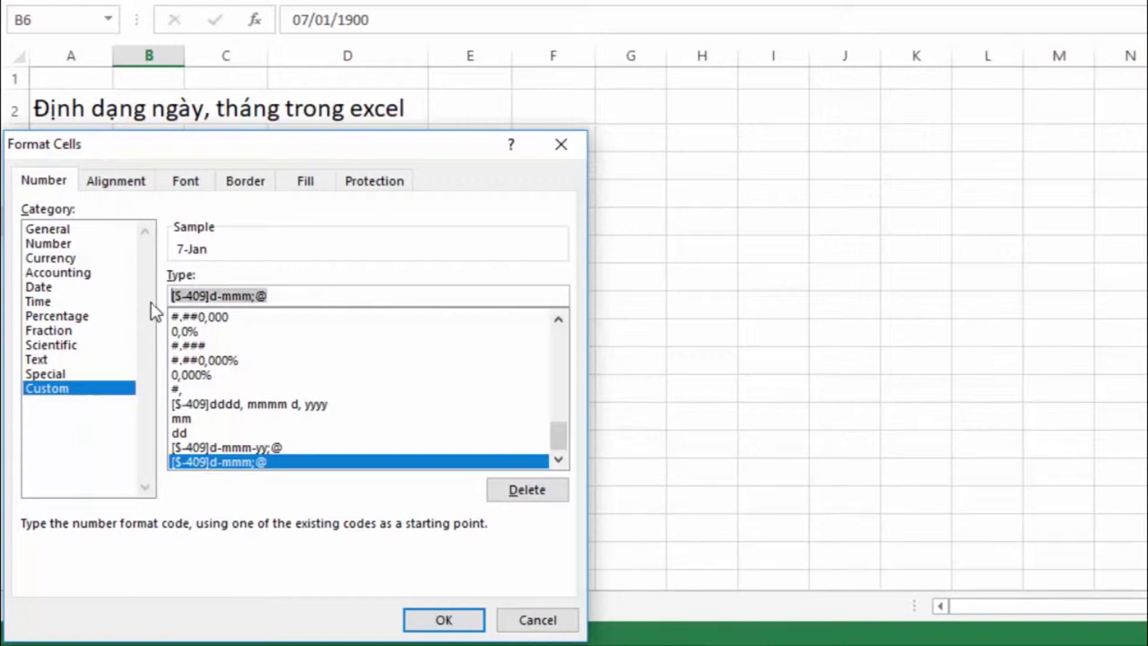
pyautogui.write('d')
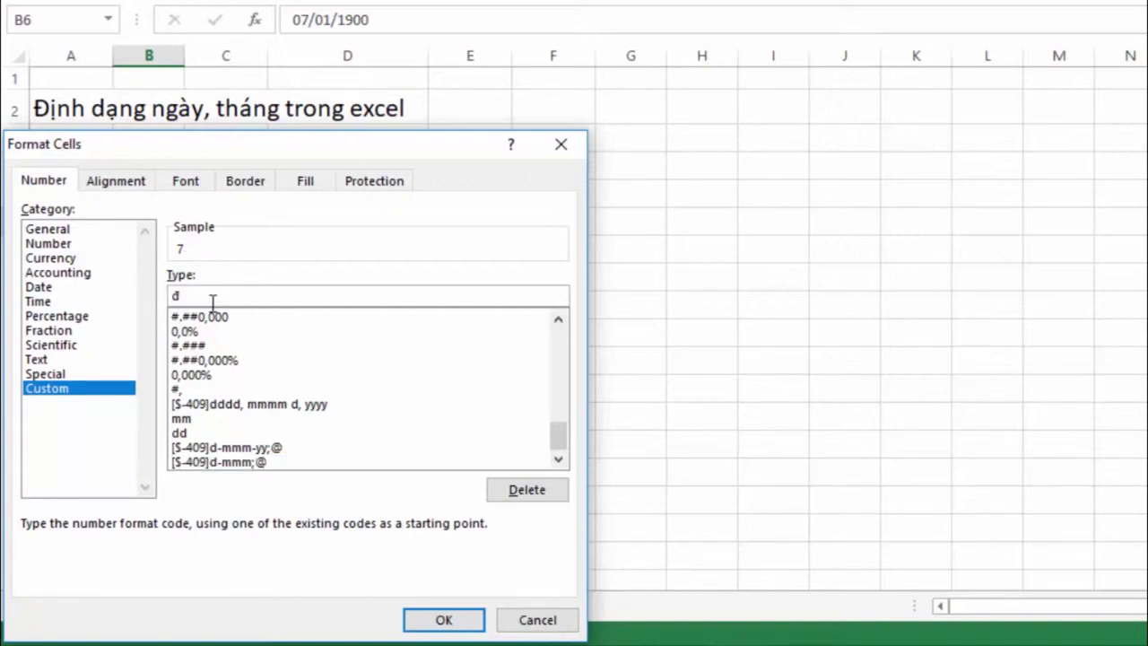
pyautogui.write('d')
pyautogui.click(480, 621)
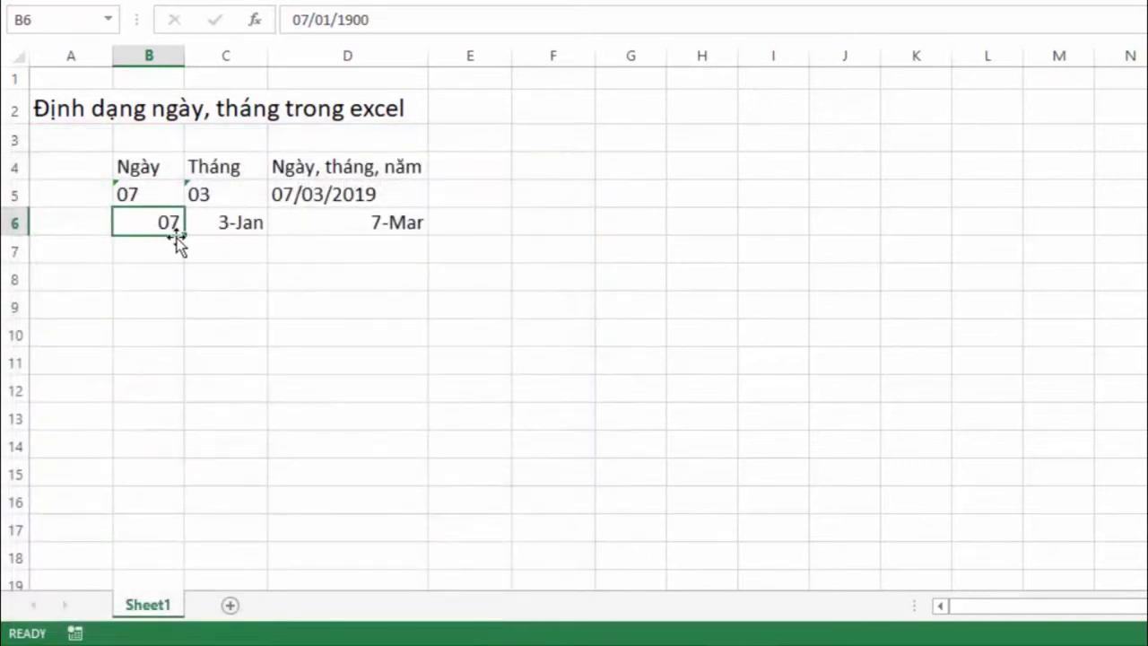
# Step: Select the row 5 values B5:D5, then reselect cell C6
pyautogui.click(143, 197)
pyautogui.moveTo(144, 196); pyautogui.dragTo(336, 198)
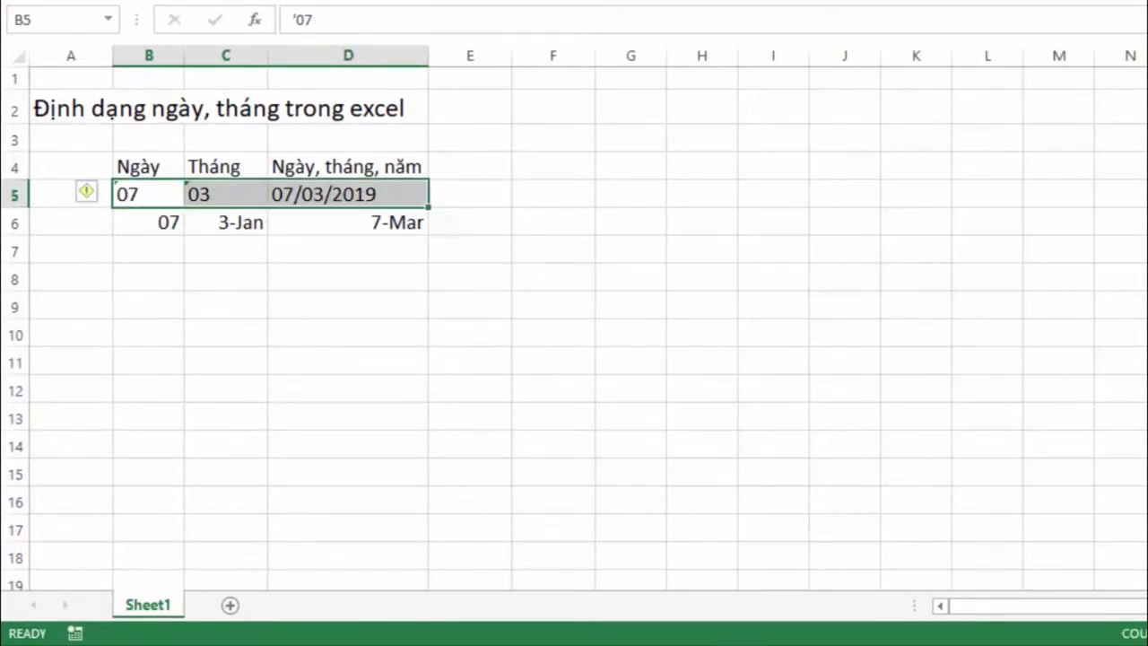
pyautogui.click(231, 223)
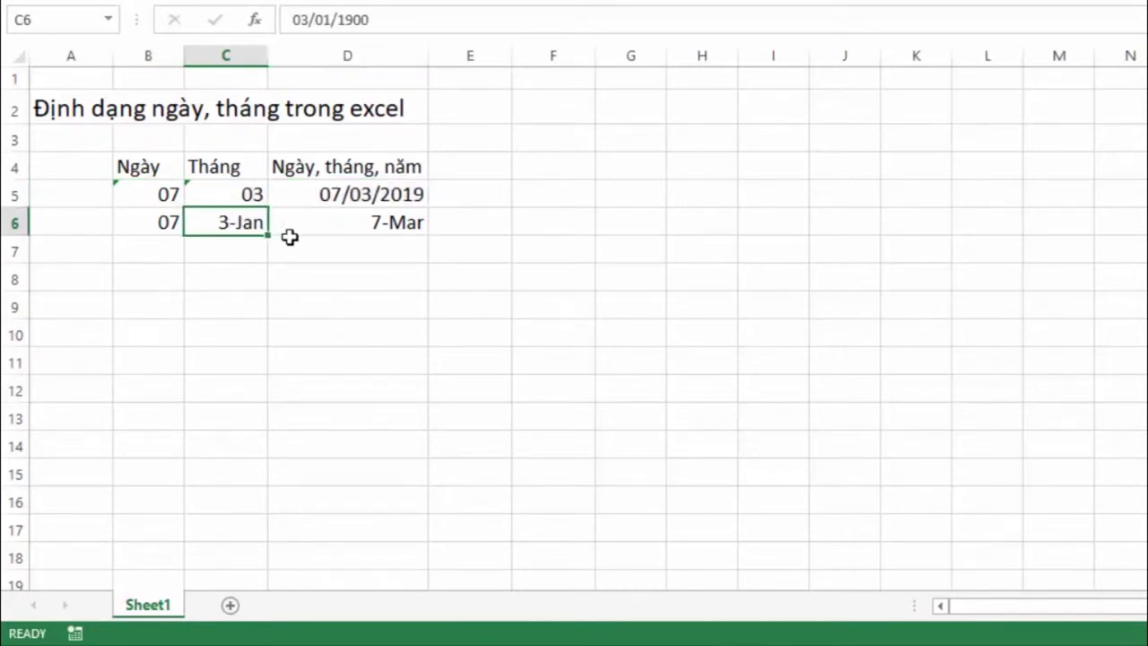
pyautogui.click(198, 257)
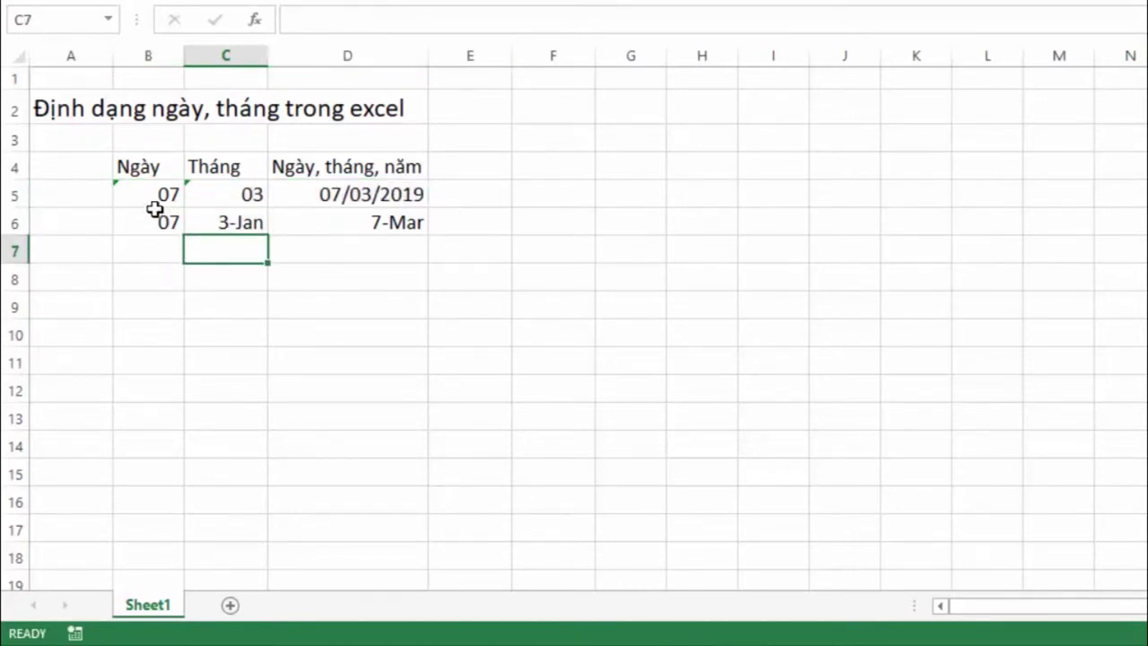
pyautogui.click(222, 226)
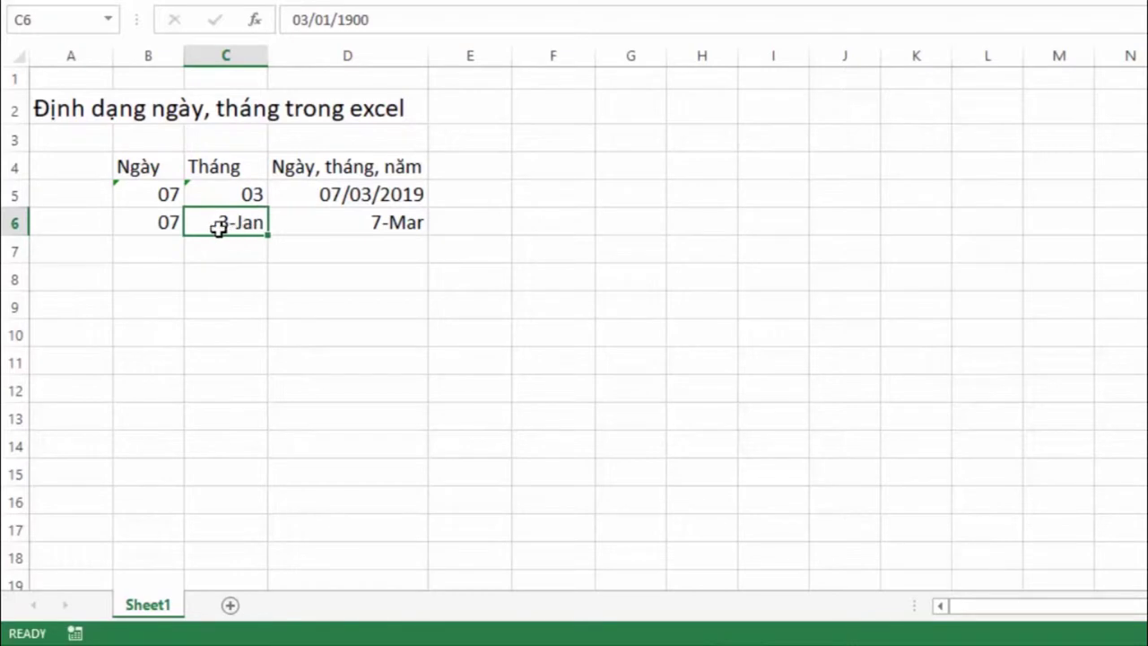
# Step: Apply the custom number format mm to C6 so it displays 01
pyautogui.rightClick(235, 229)
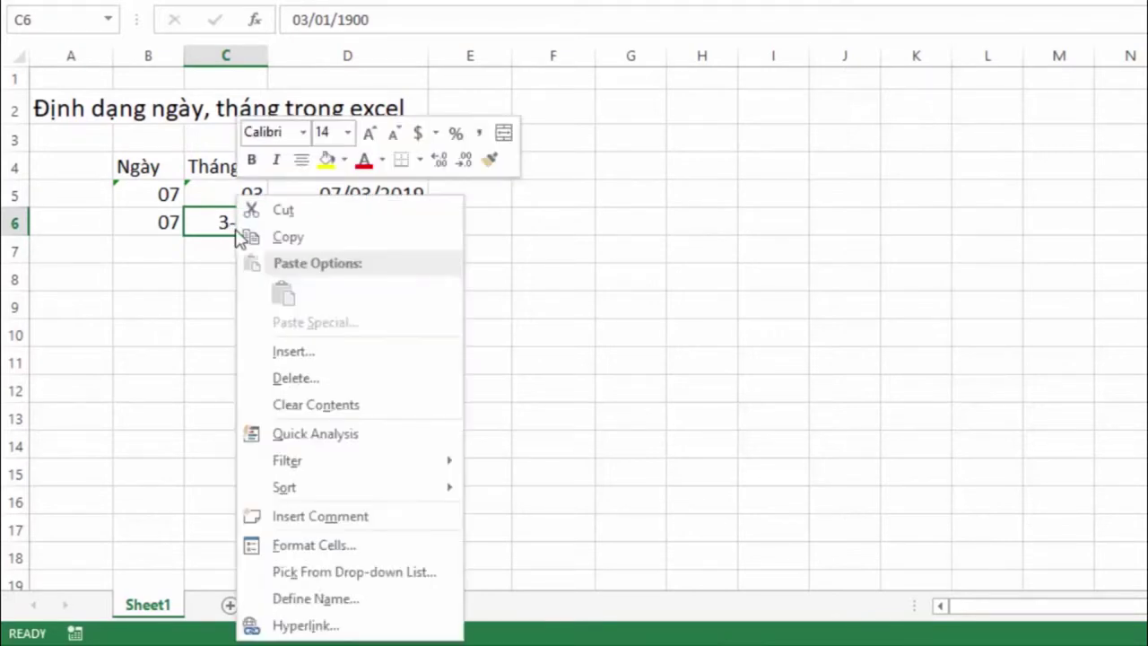
pyautogui.click(299, 549)
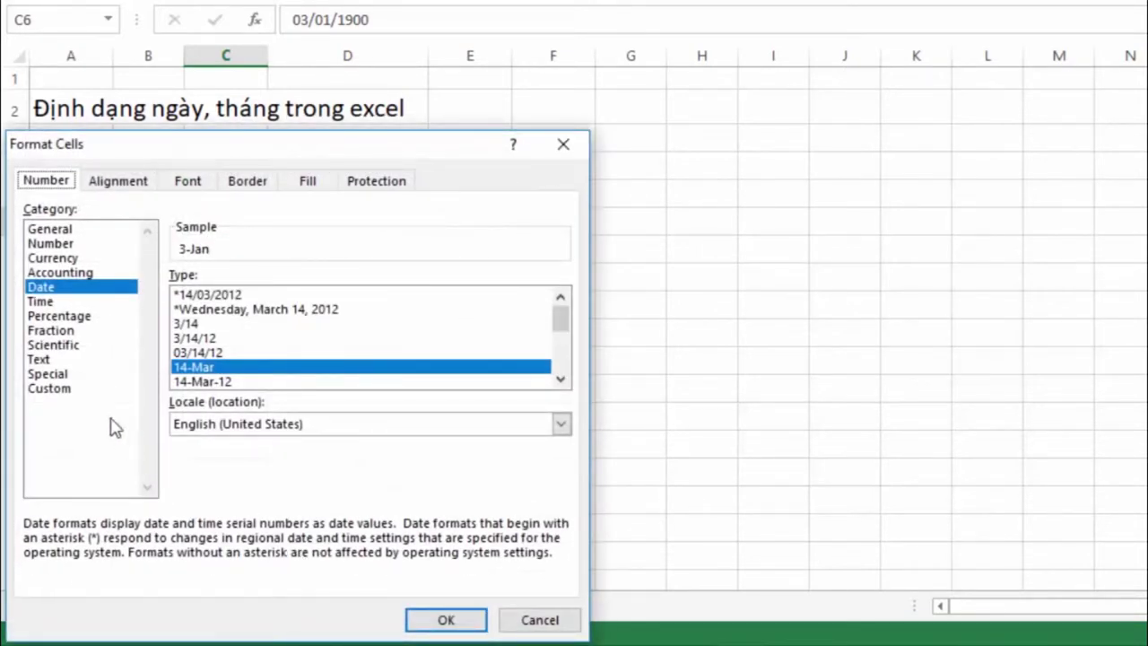
pyautogui.click(49, 388)
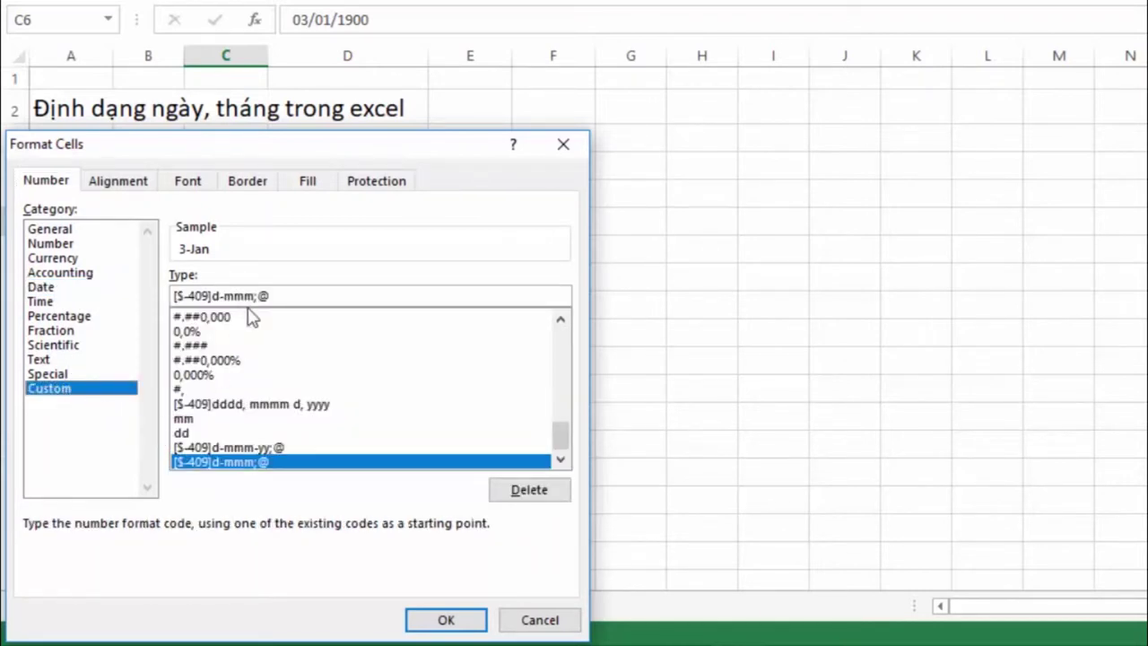
pyautogui.click(289, 296)
pyautogui.moveTo(278, 297); pyautogui.dragTo(191, 298)
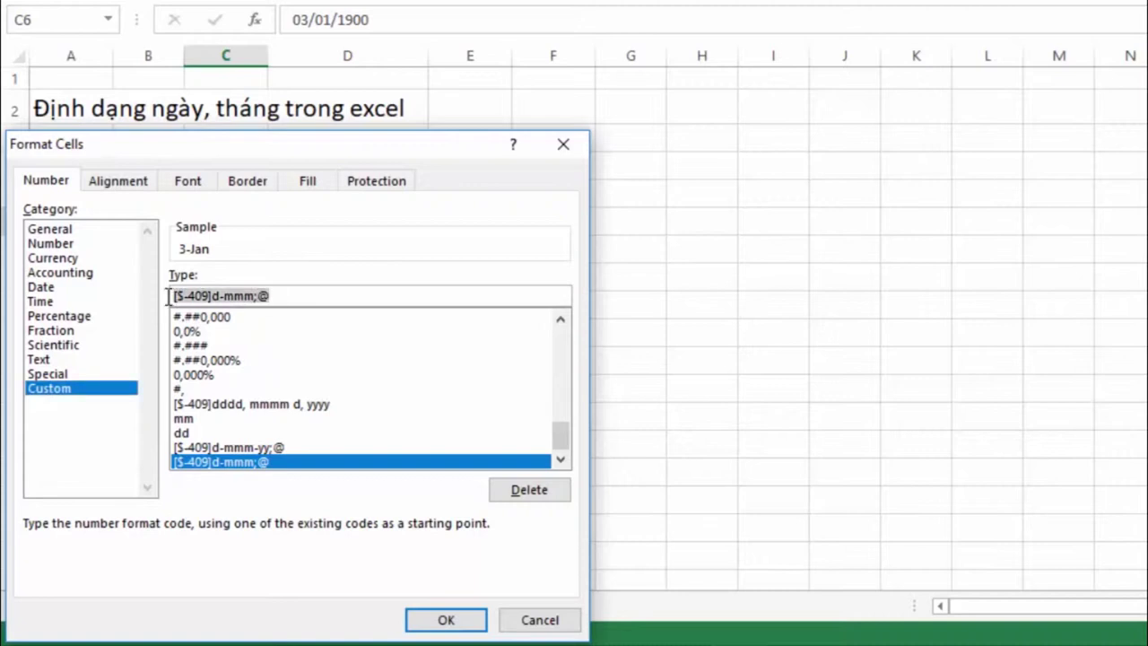
pyautogui.write('mm')
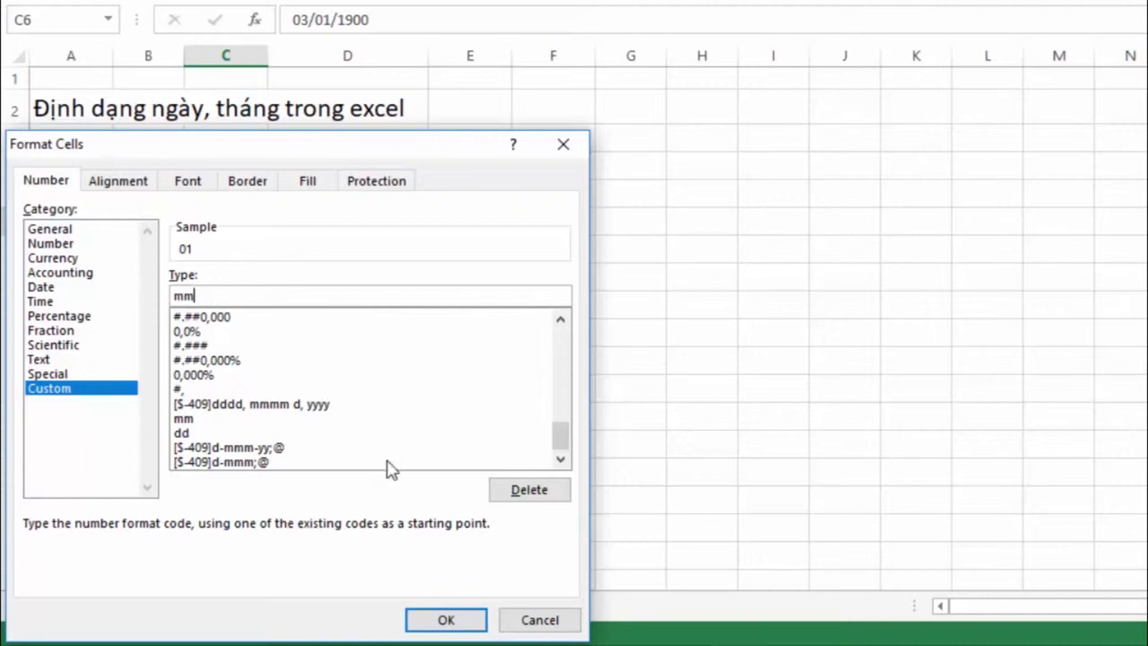
pyautogui.click(446, 619)
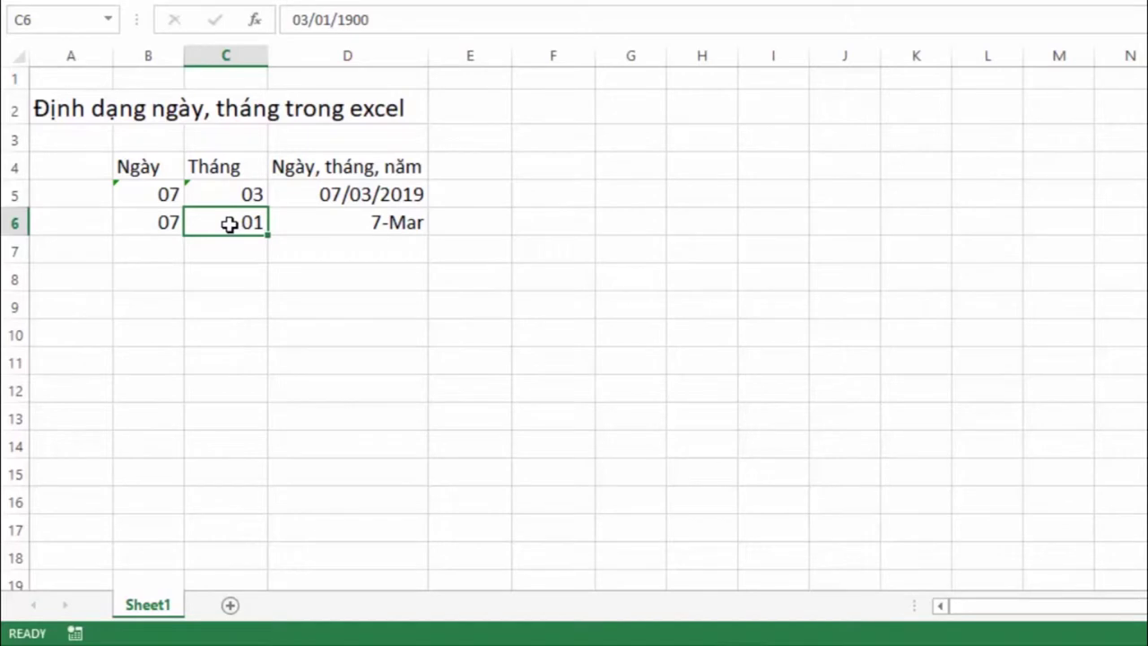
# Step: Enter =today() in C6 so it shows the current month as 03
pyautogui.write('=')
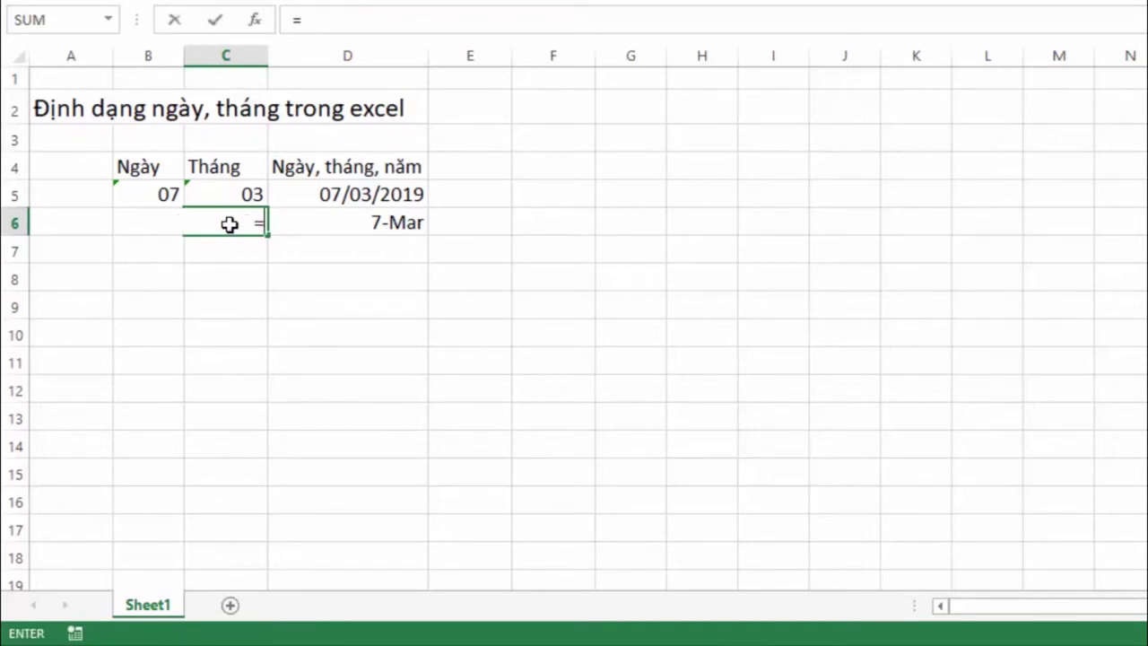
pyautogui.write('t')
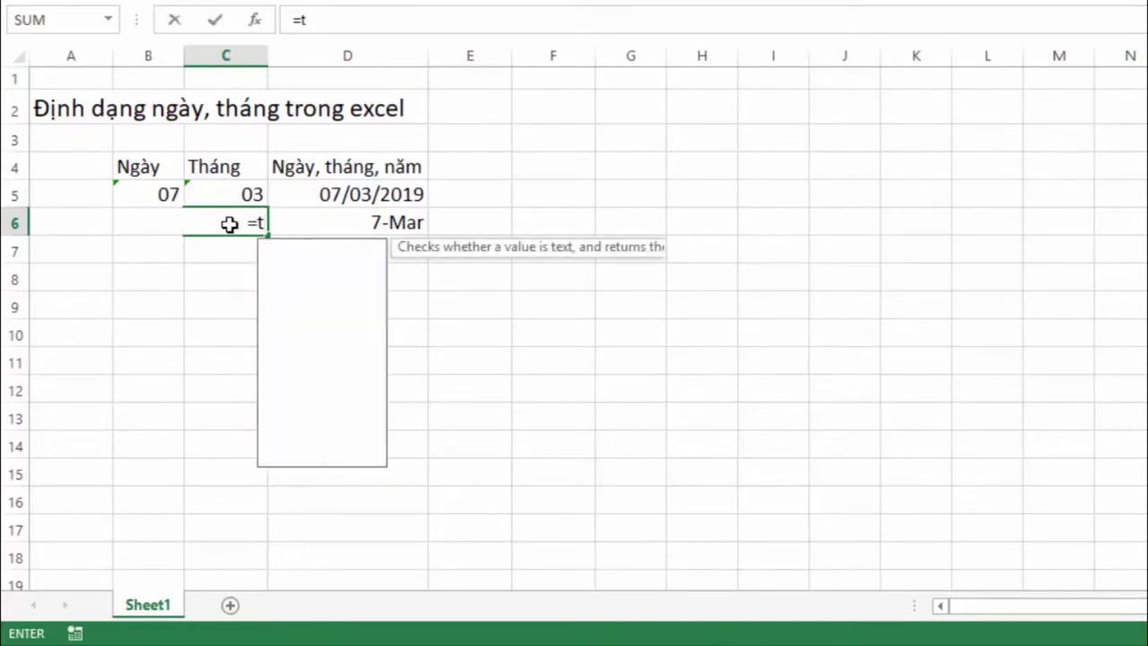
pyautogui.write('od')
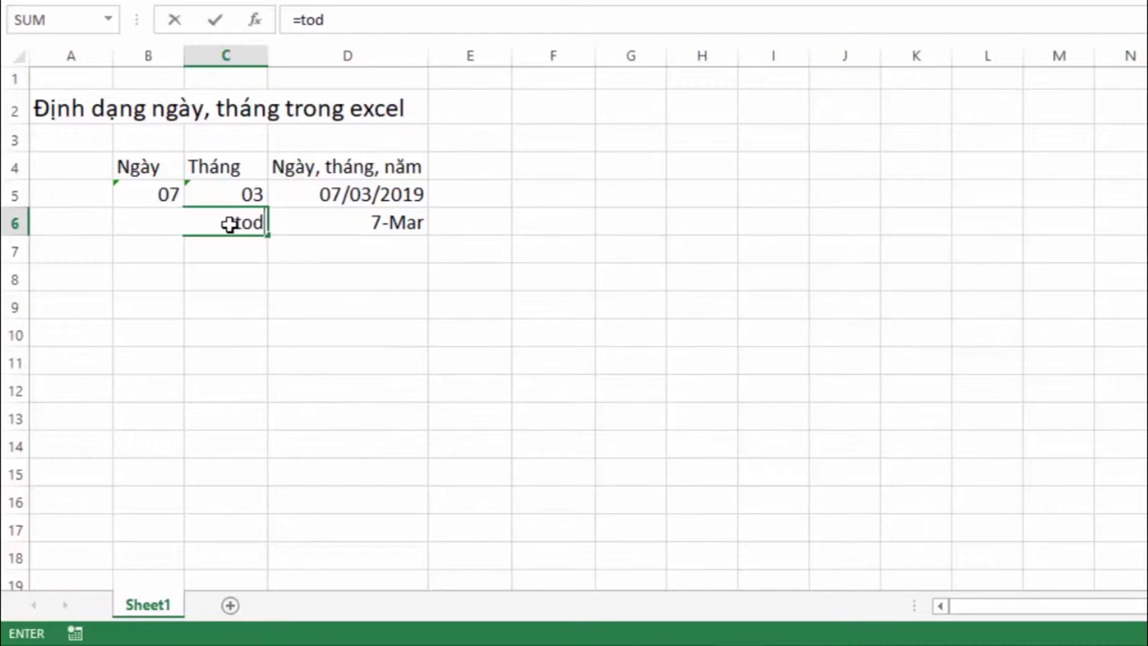
pyautogui.write('ay')
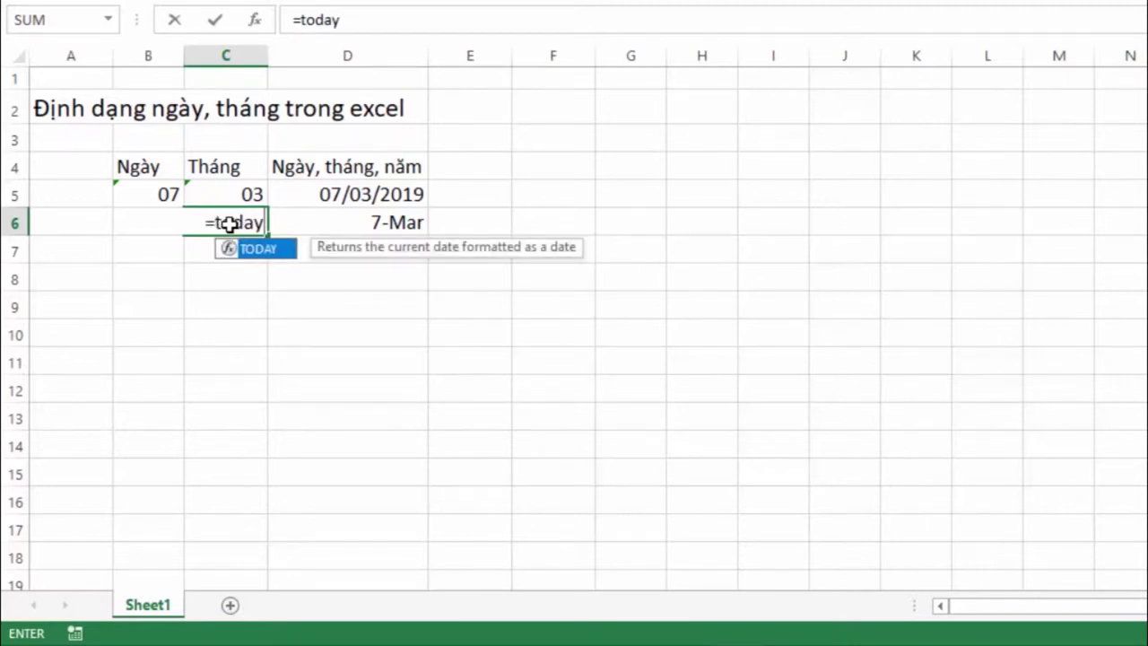
pyautogui.write('()')
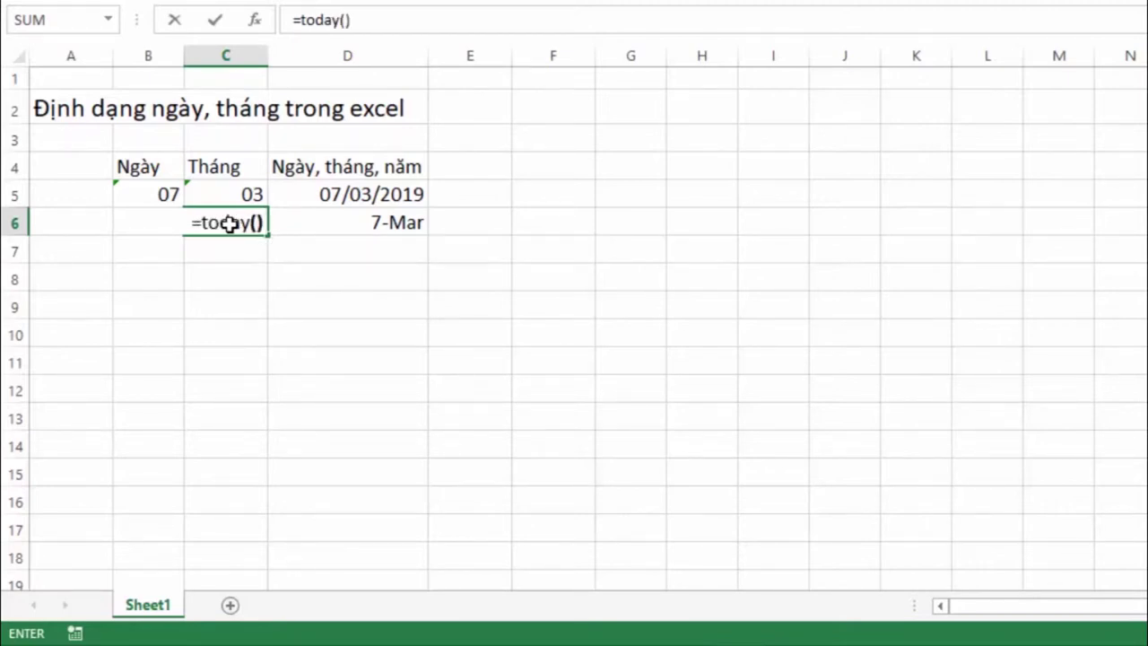
pyautogui.press('Return')
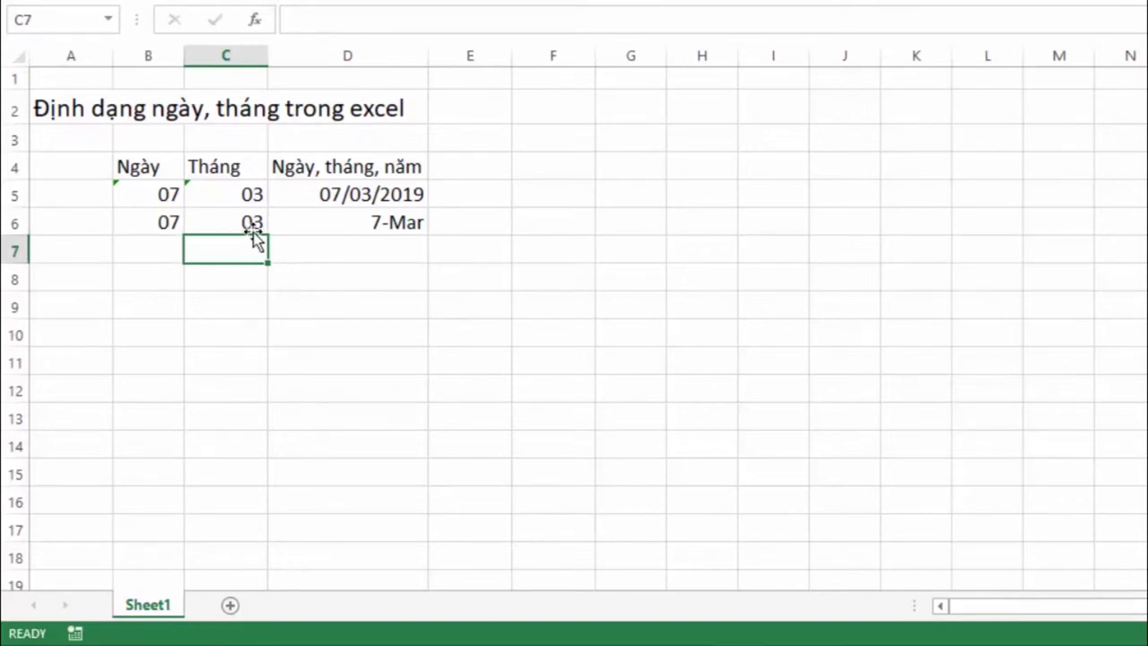
# Step: Apply the custom format dd/mm/yyyy to D6 so it displays 07/03/2019
pyautogui.click(328, 226)
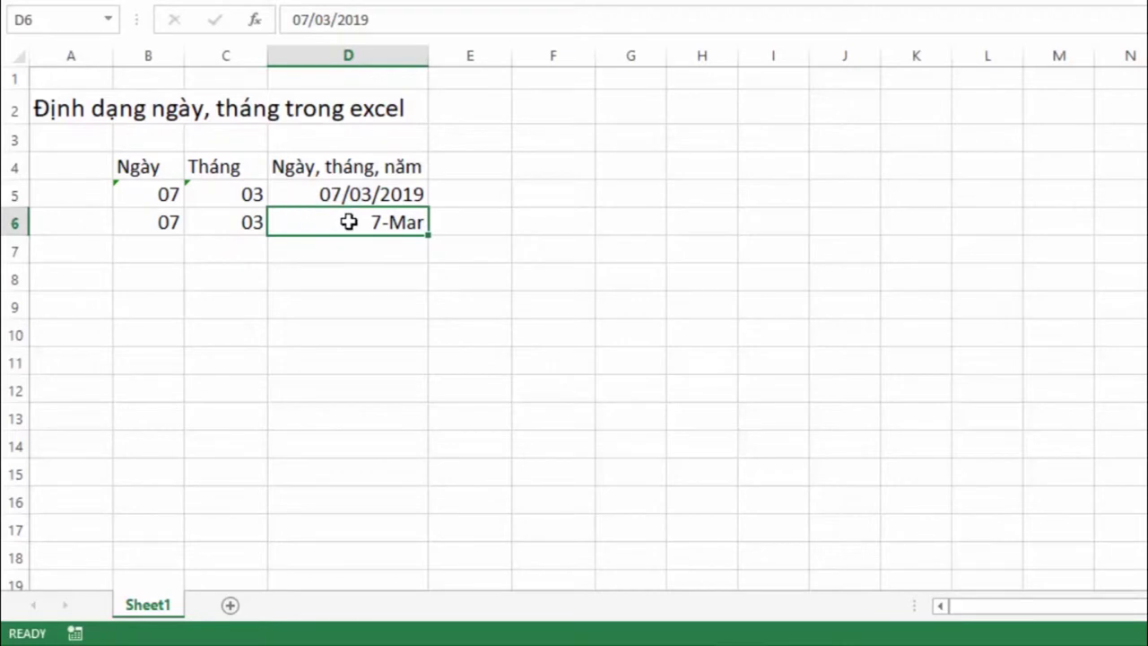
pyautogui.rightClick(348, 223)
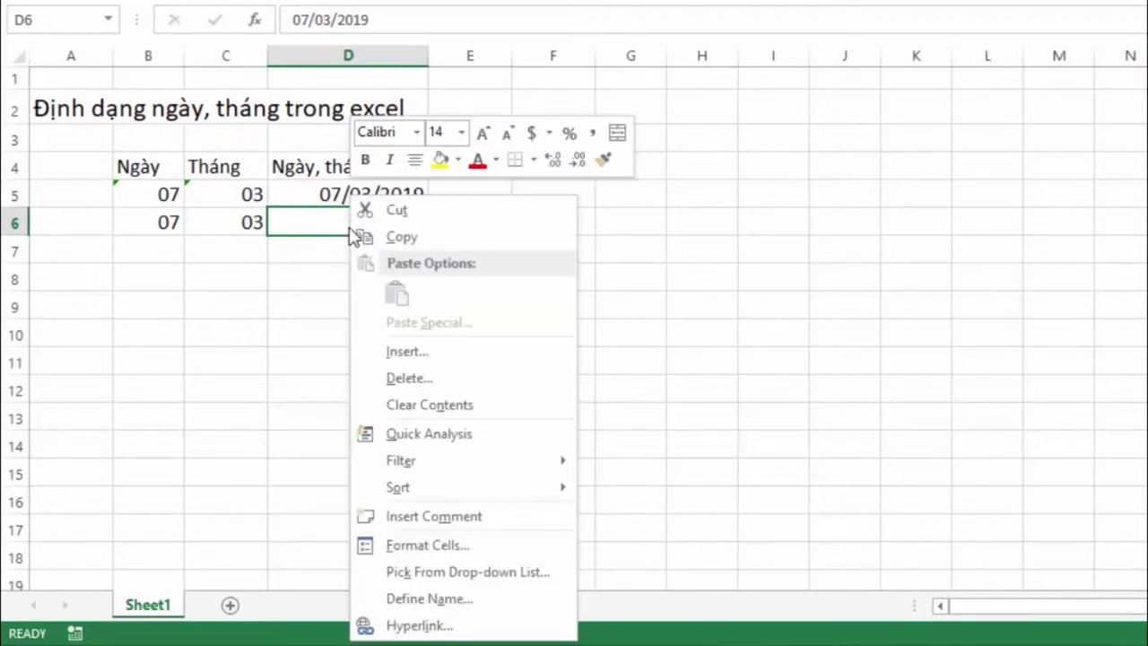
pyautogui.click(416, 547)
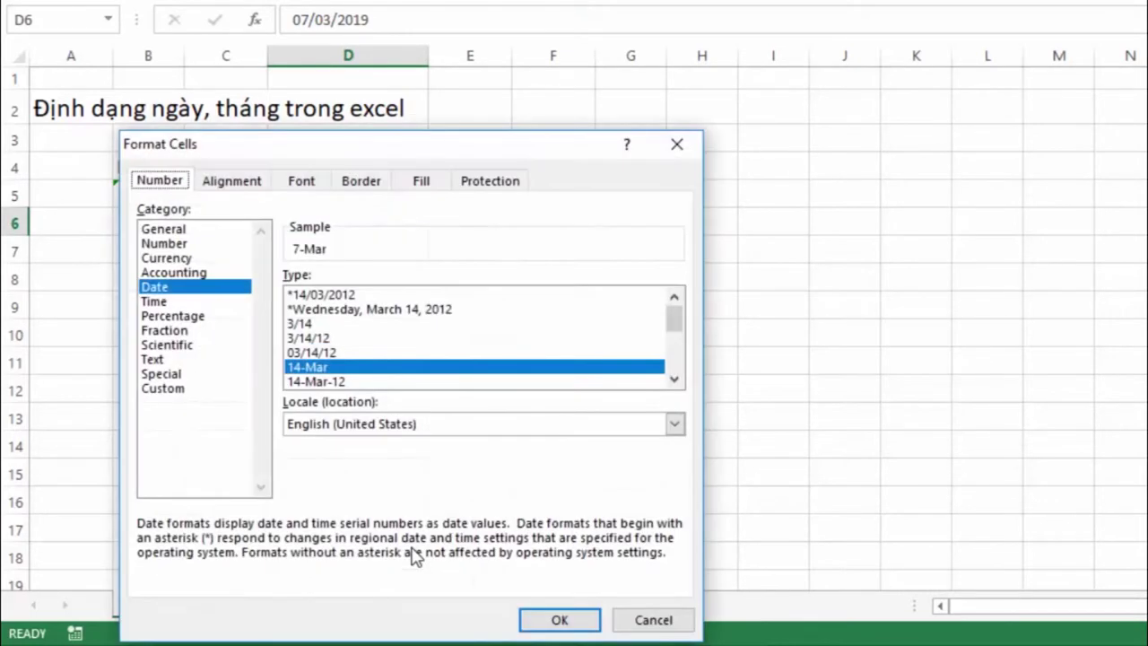
pyautogui.click(162, 388)
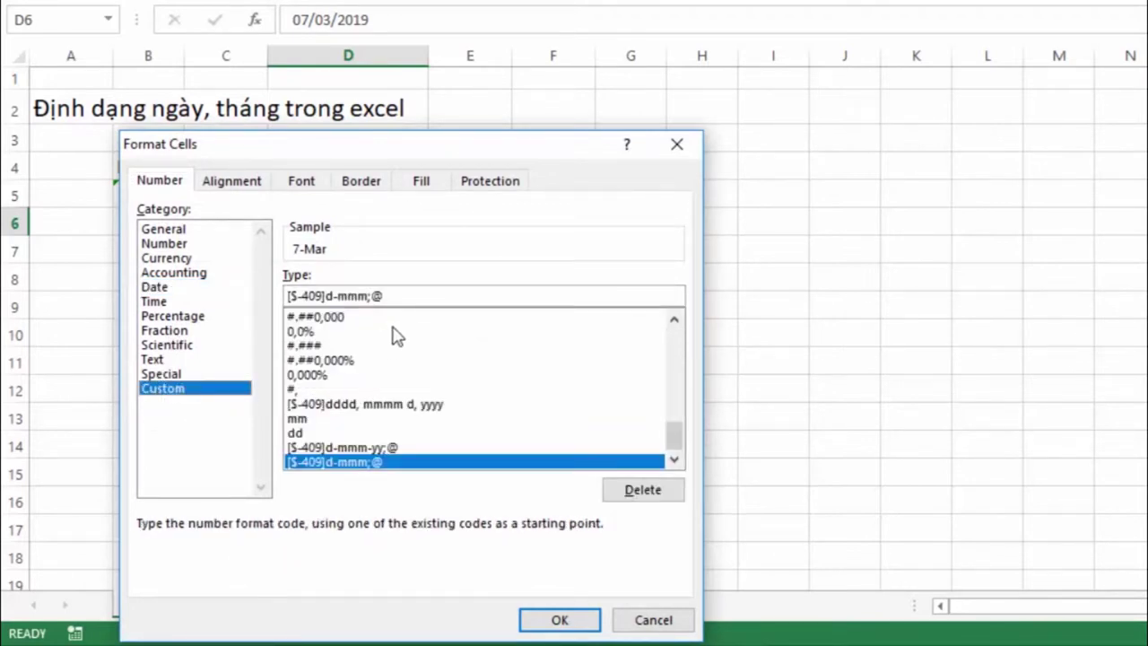
pyautogui.moveTo(392, 296); pyautogui.dragTo(275, 297)
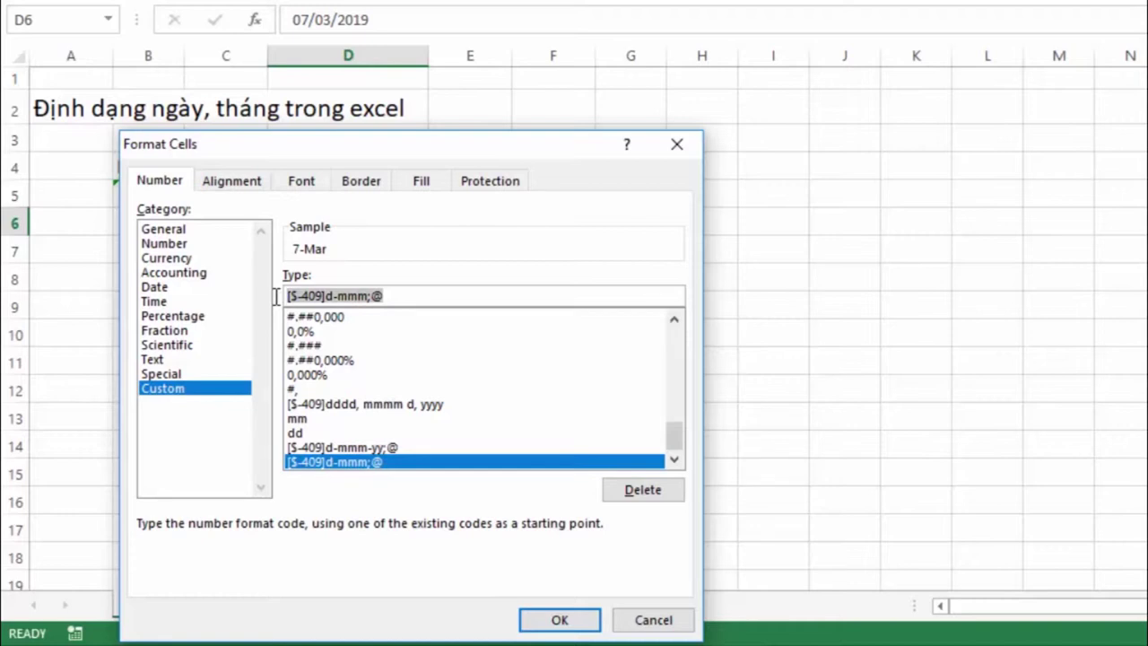
pyautogui.write('d')
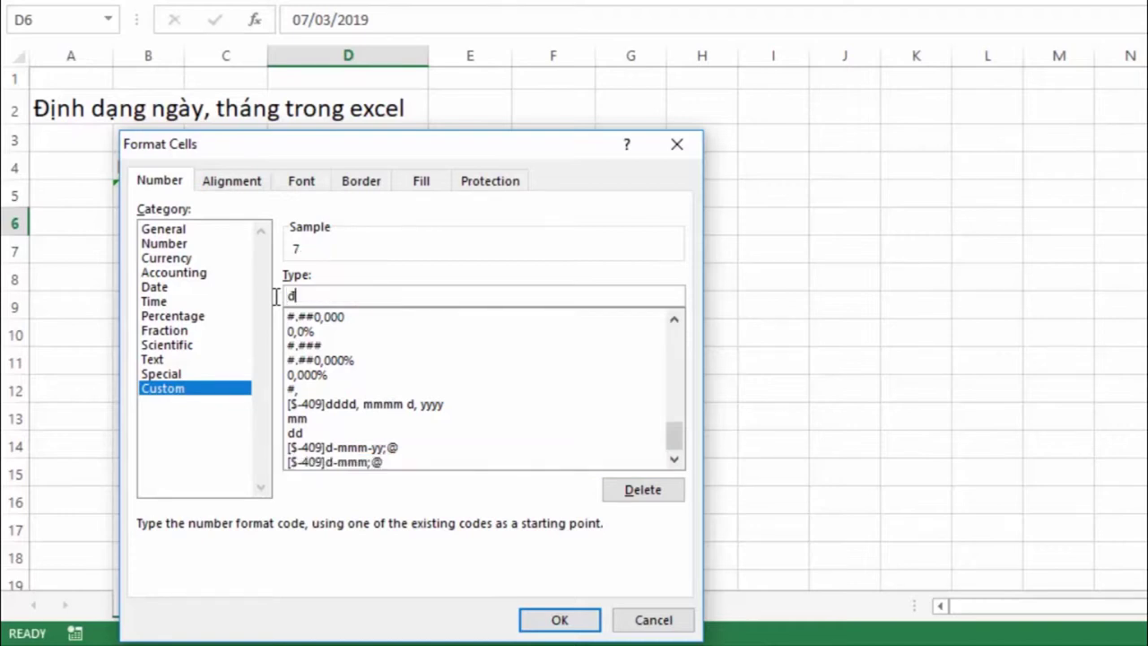
pyautogui.write('d/')
pyautogui.write('mm/')
pyautogui.write('yyyy')
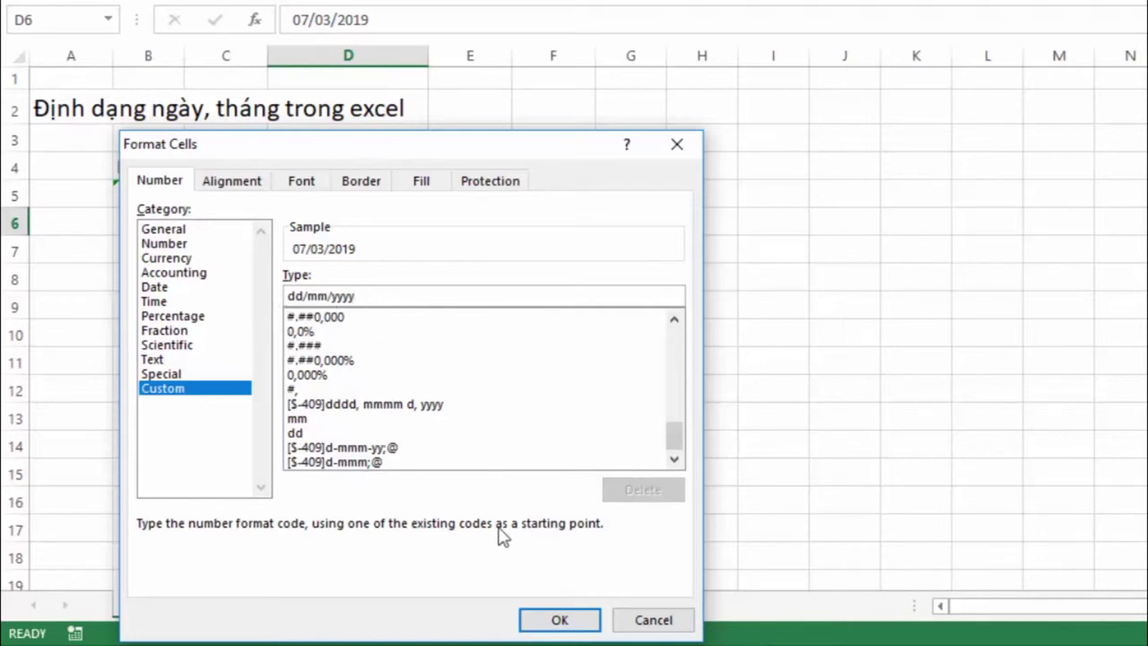
pyautogui.click(559, 620)
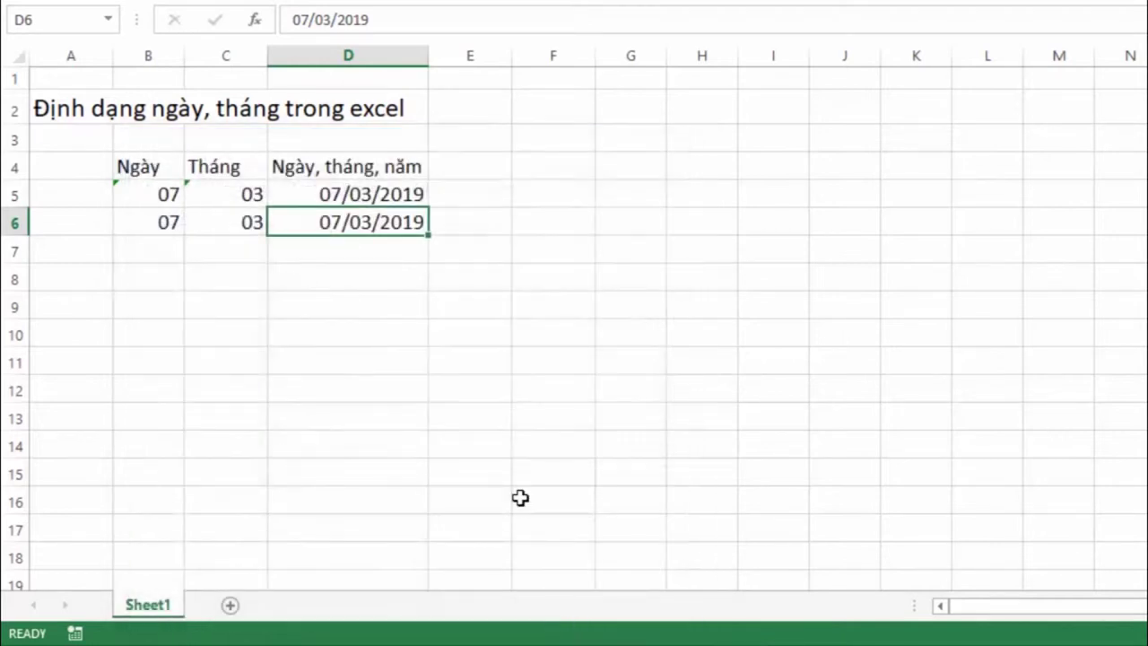
# Step: Inspect the underlying dates in cells B6, C6 and D6
pyautogui.click(382, 280)
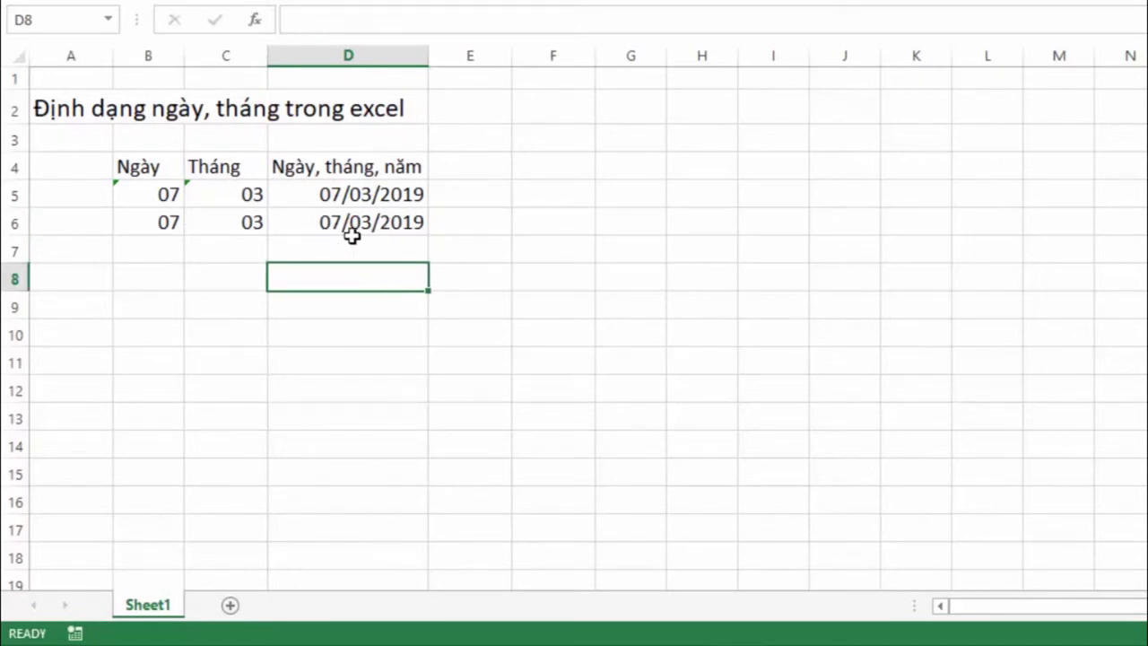
pyautogui.click(162, 227)
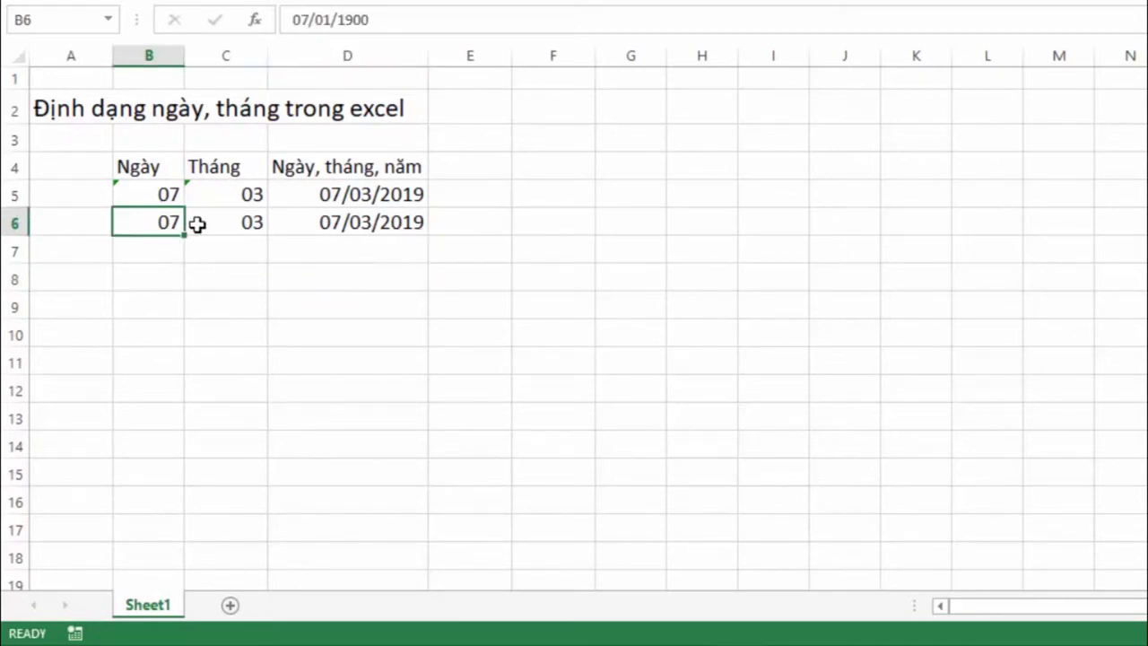
pyautogui.click(221, 224)
pyautogui.click(345, 247)
pyautogui.click(342, 223)
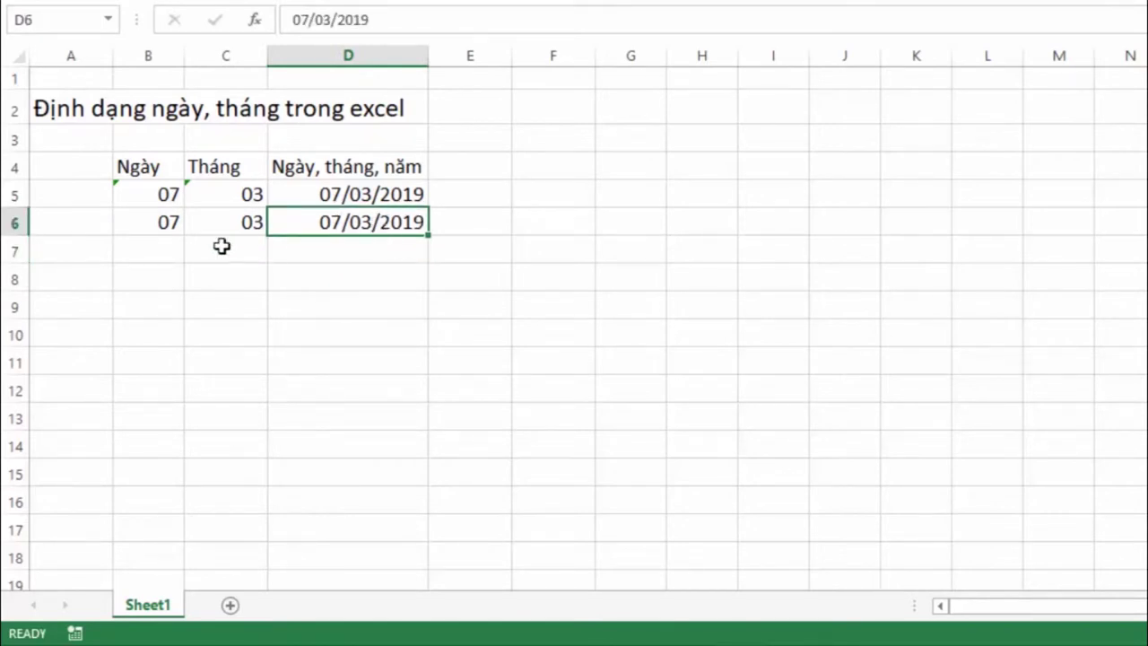
pyautogui.click(157, 247)
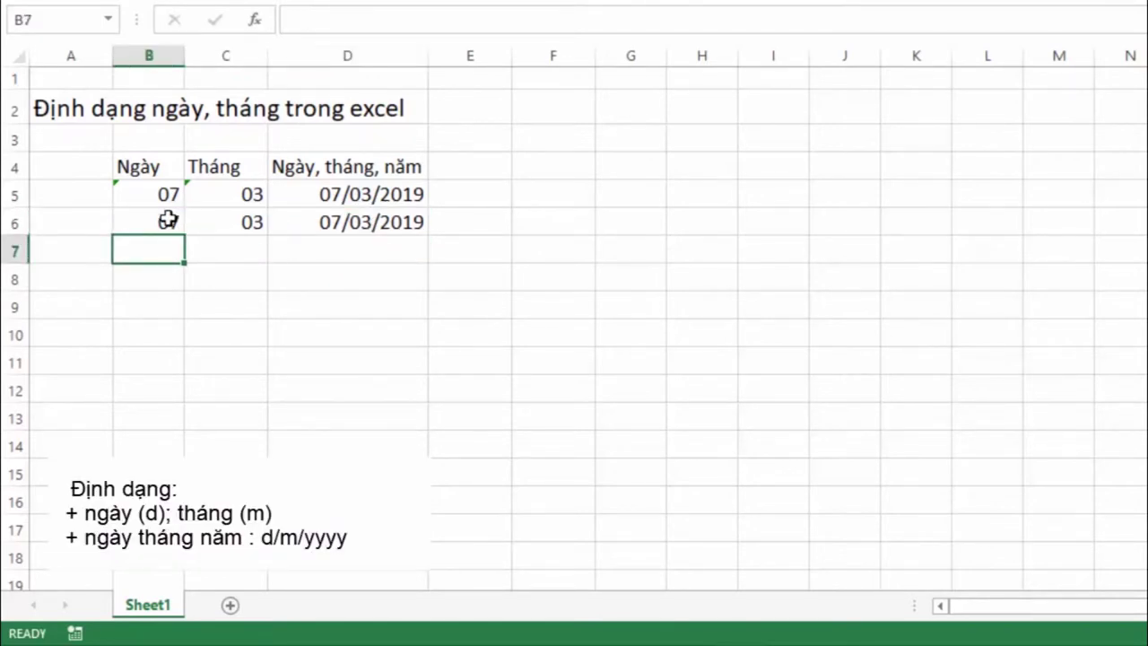
# Step: Copy B6:D6 and paste it into B7:D7
pyautogui.moveTo(175, 221); pyautogui.dragTo(336, 226)
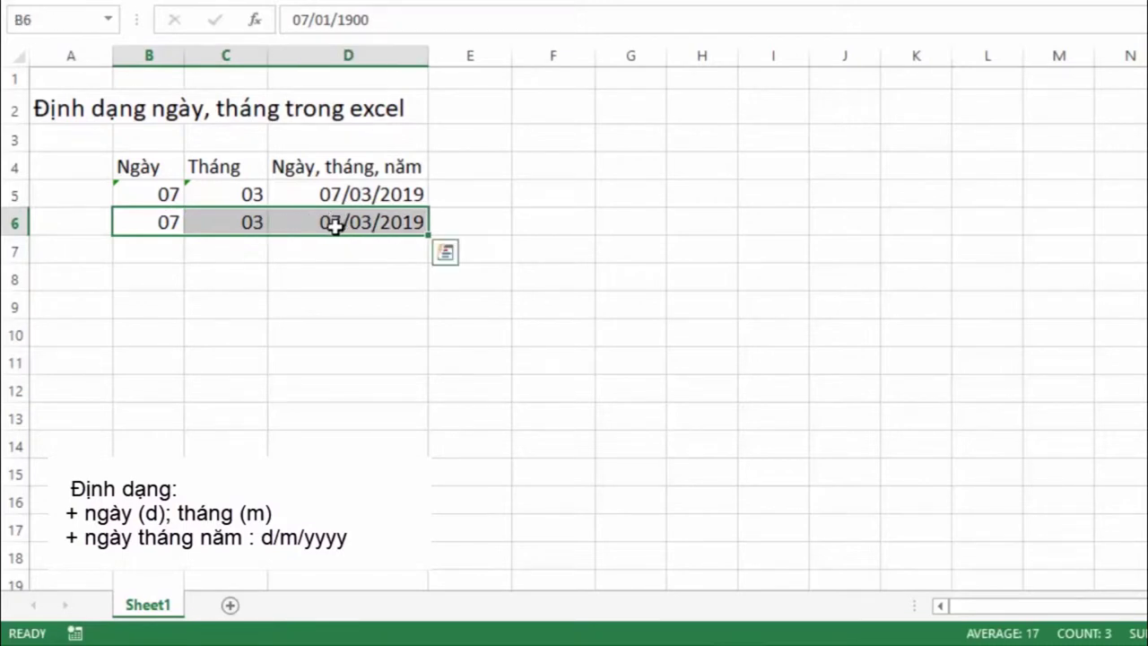
pyautogui.hotkey('ctrl', 'c')
pyautogui.click(124, 246)
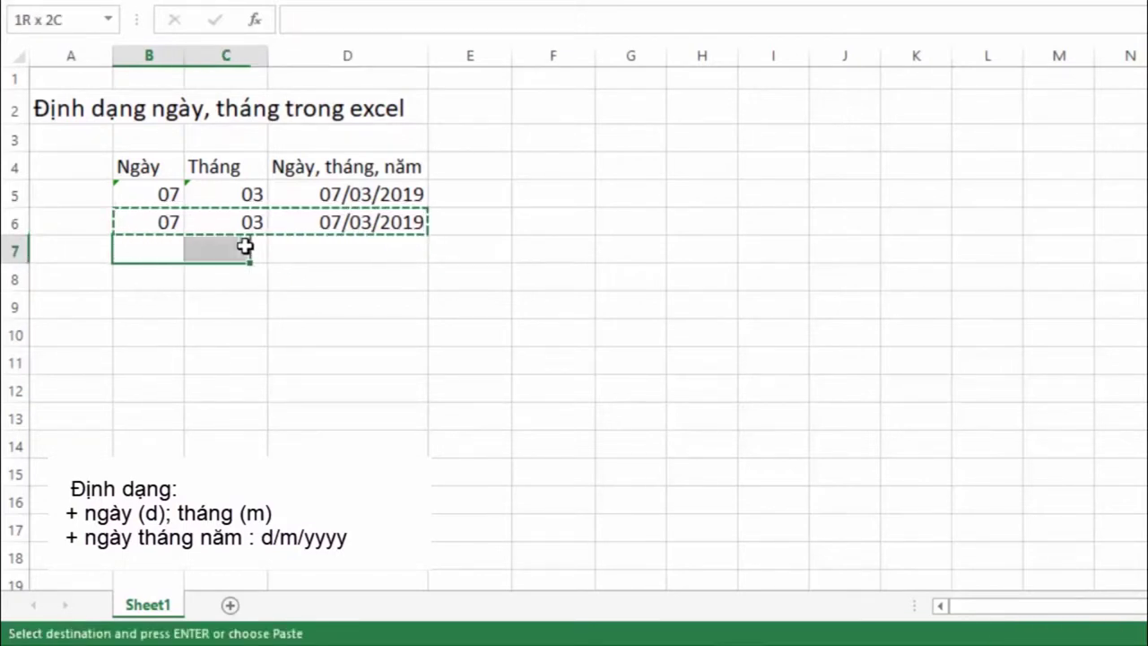
pyautogui.moveTo(124, 246); pyautogui.dragTo(342, 246)
pyautogui.hotkey('ctrl', 'v')
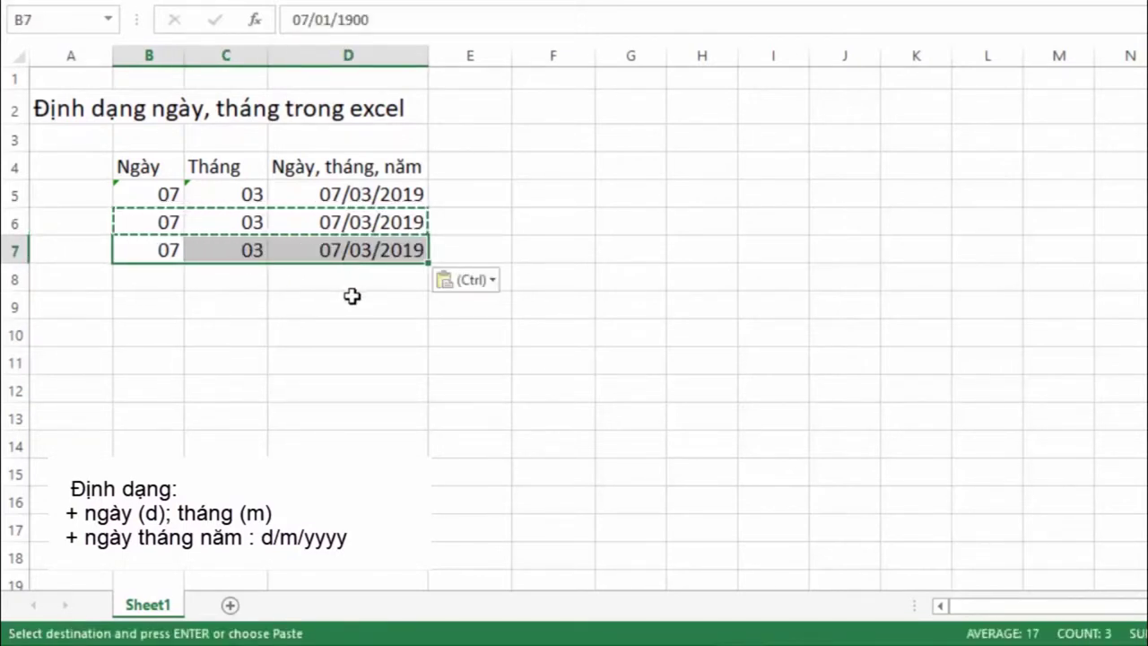
pyautogui.press('Escape')
pyautogui.click(148, 290)
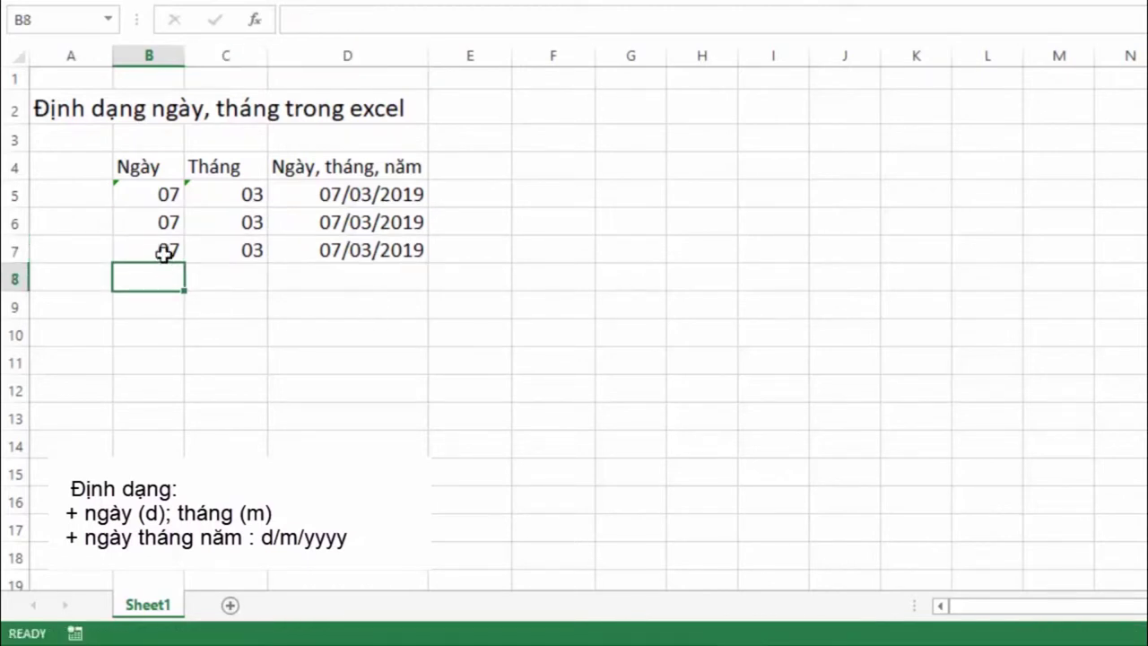
pyautogui.click(159, 252)
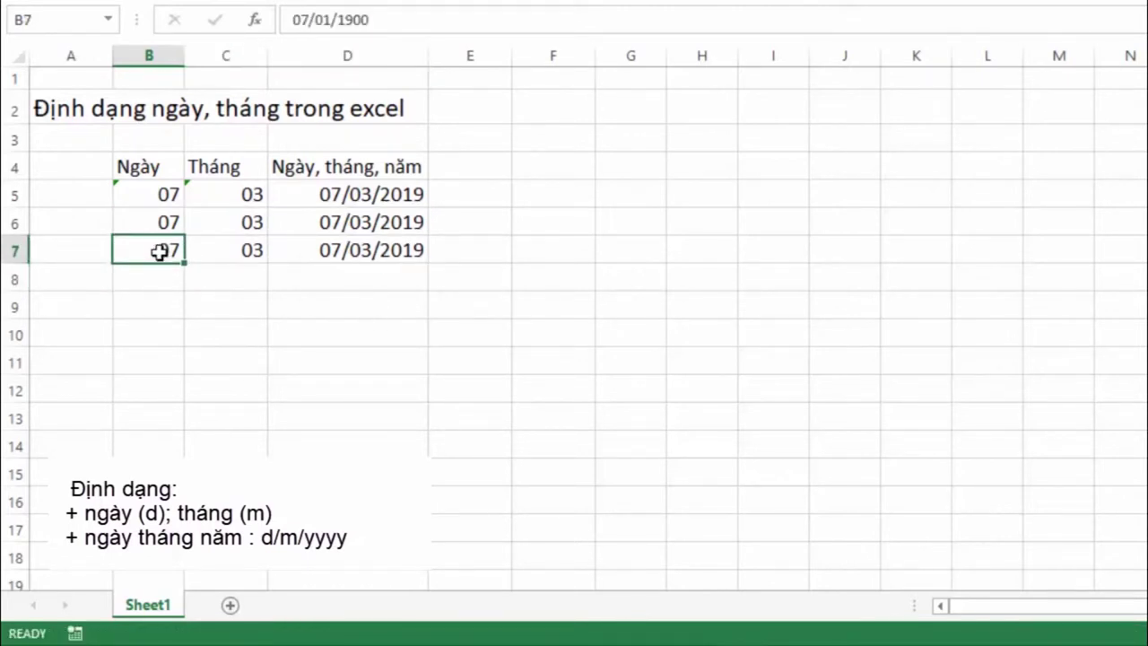
# Step: Change B7's custom format from dd/mm/yyyy to d so it shows 7
pyautogui.hotkey('ctrl', '1')
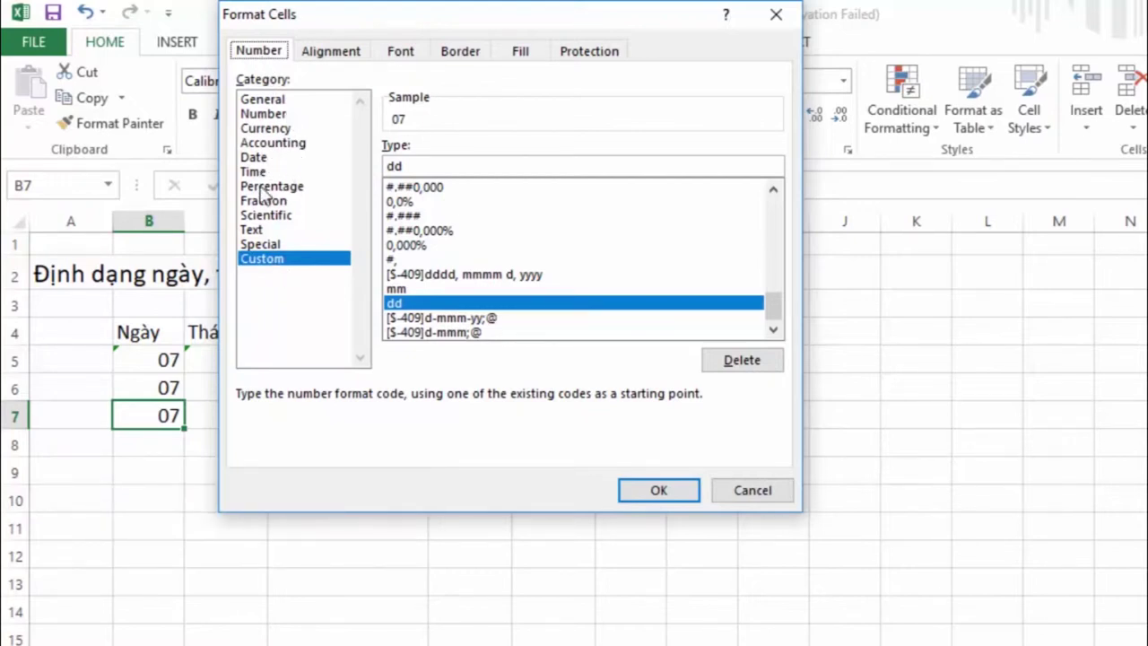
pyautogui.click(259, 159)
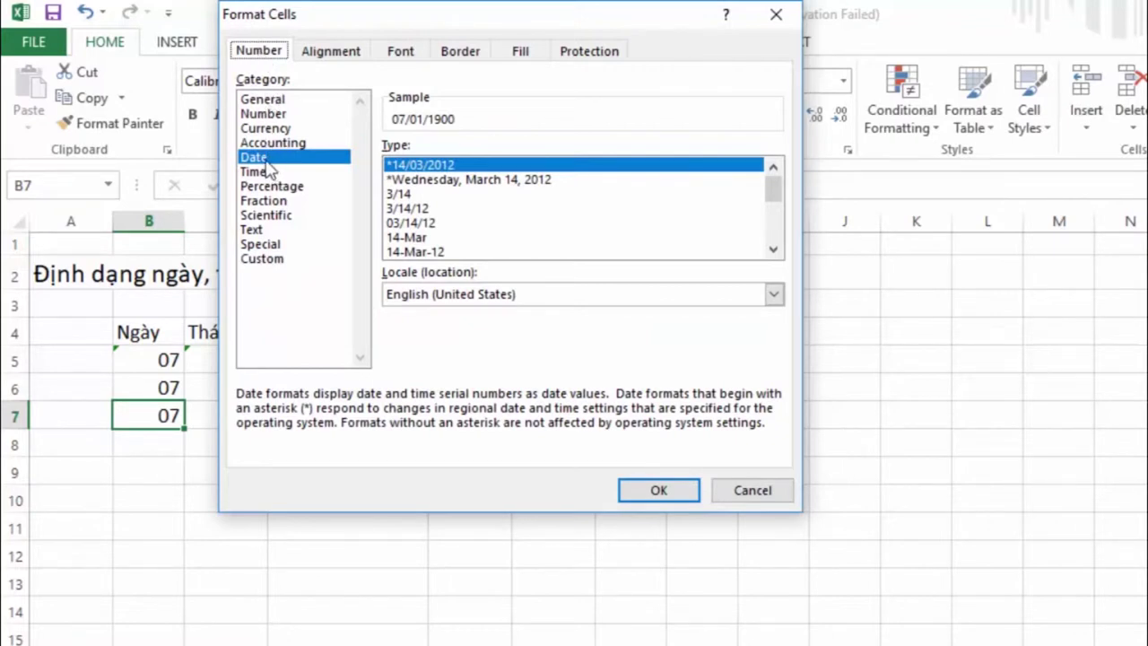
pyautogui.click(260, 260)
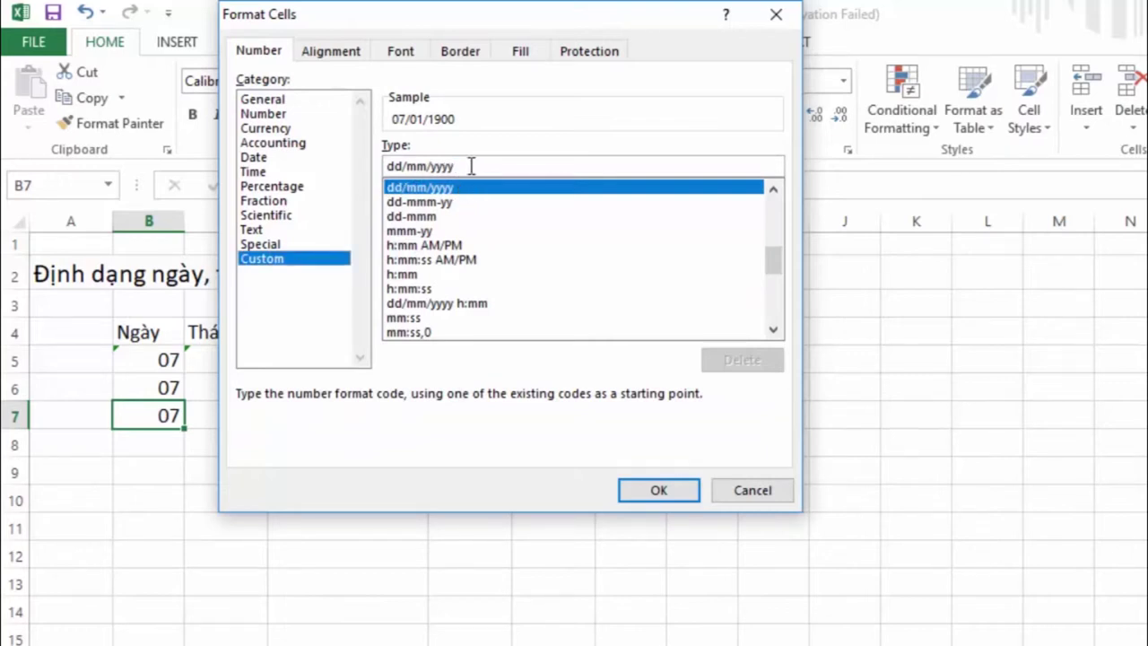
pyautogui.moveTo(471, 165); pyautogui.dragTo(384, 165)
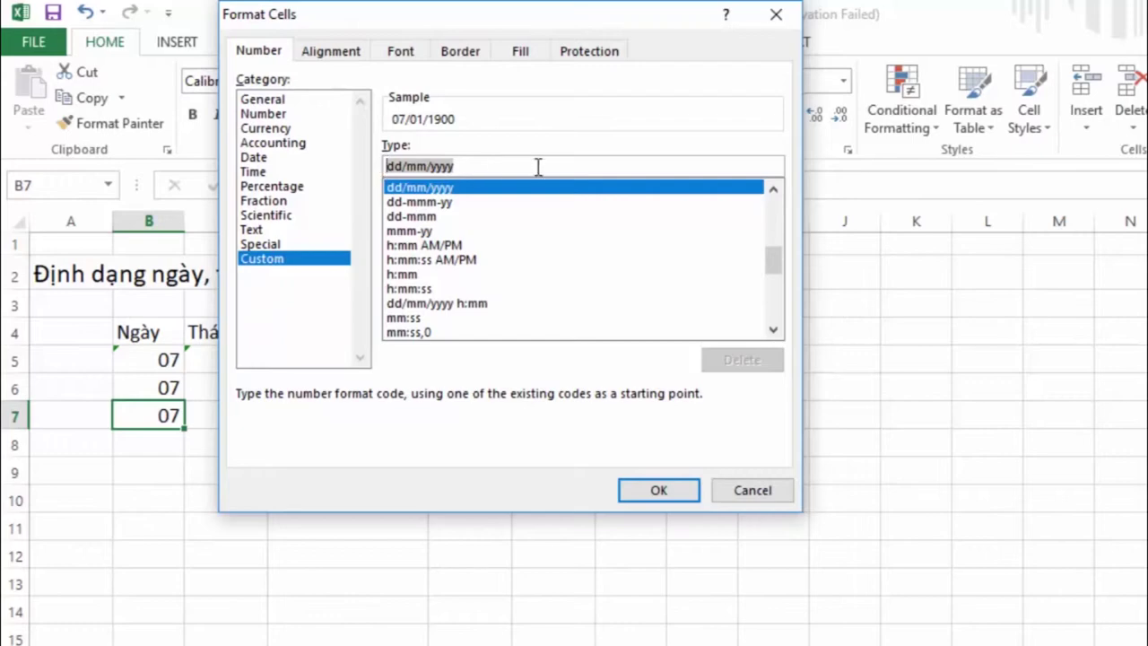
pyautogui.write('d')
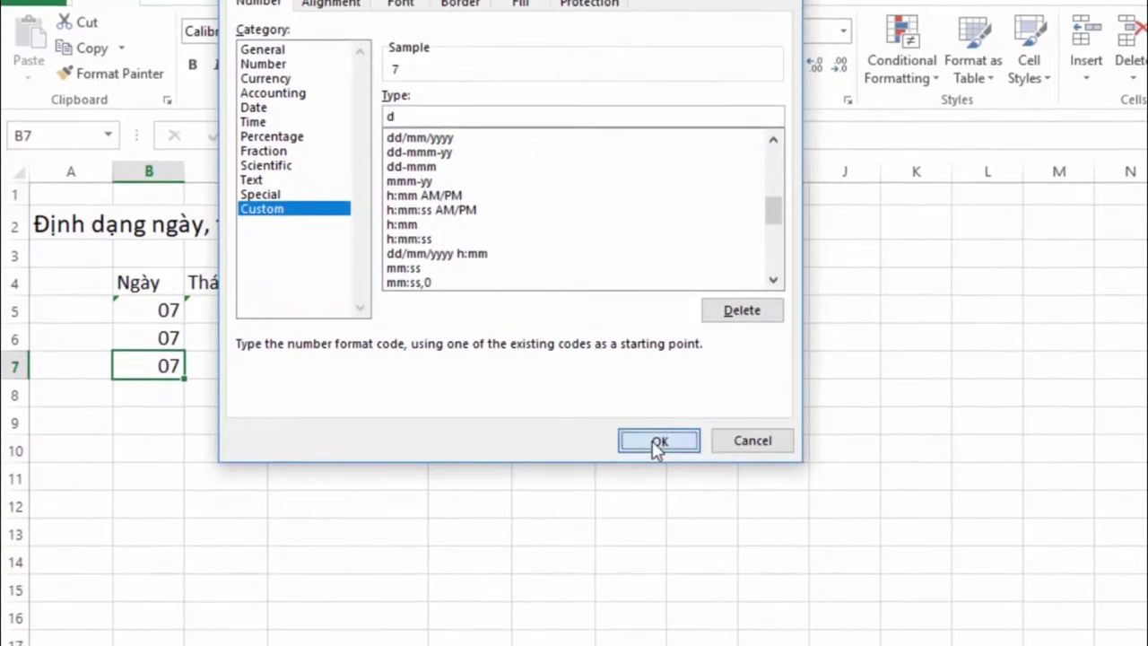
pyautogui.click(659, 490)
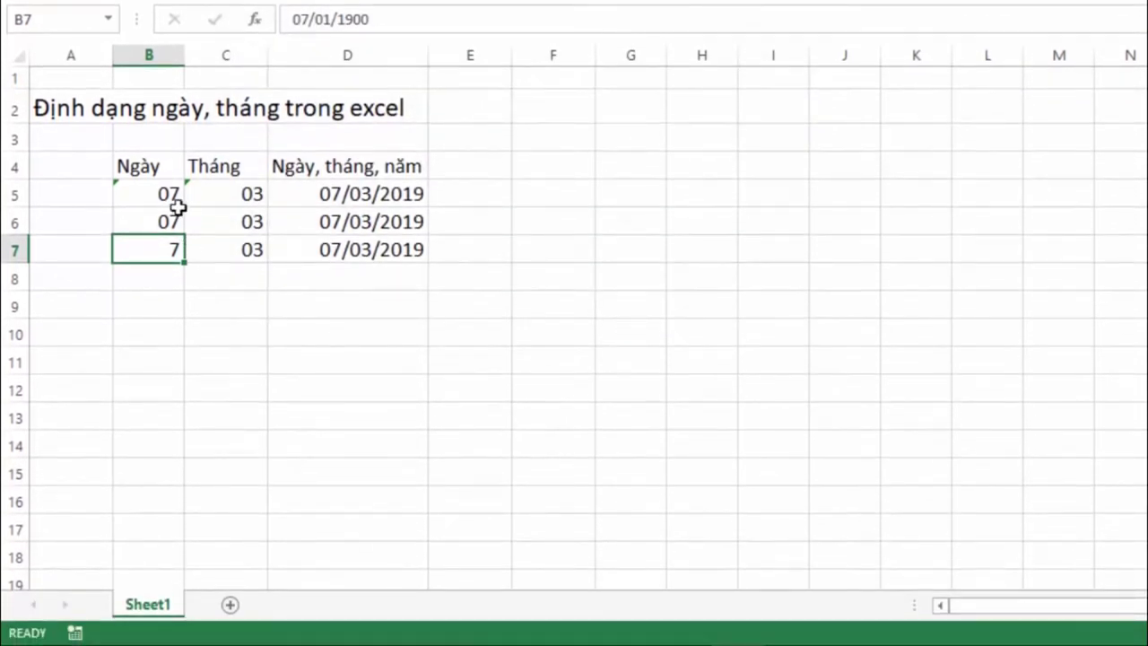
# Step: Replace C7's custom format mm with m so it shows 3
pyautogui.click(246, 252)
pyautogui.rightClick(246, 252)
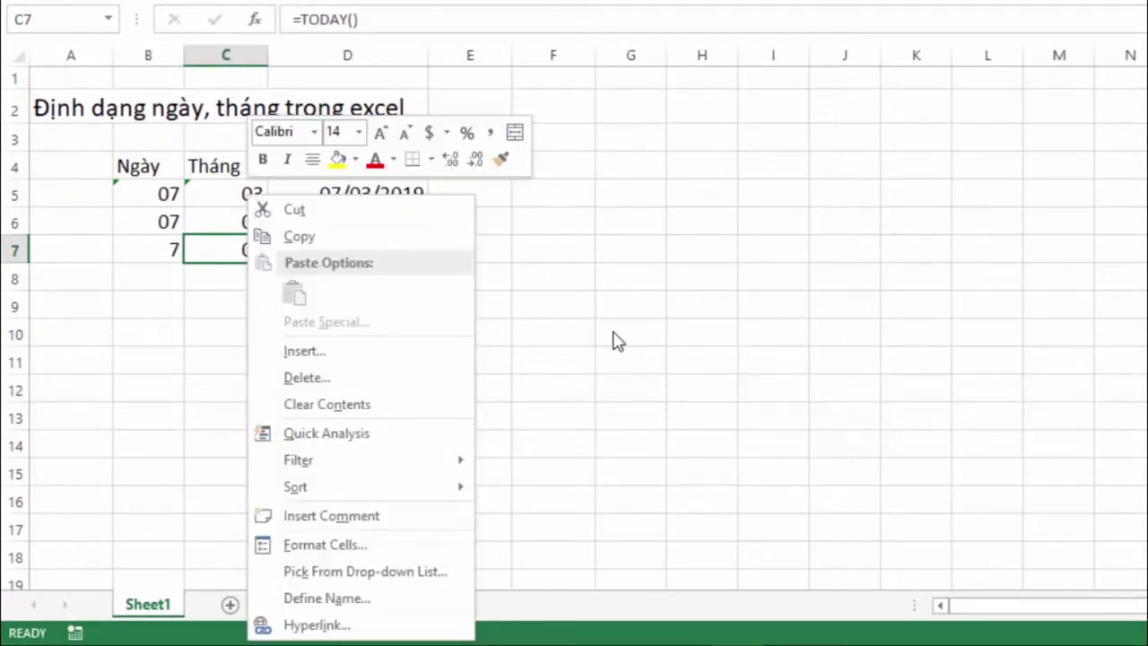
pyautogui.click(326, 545)
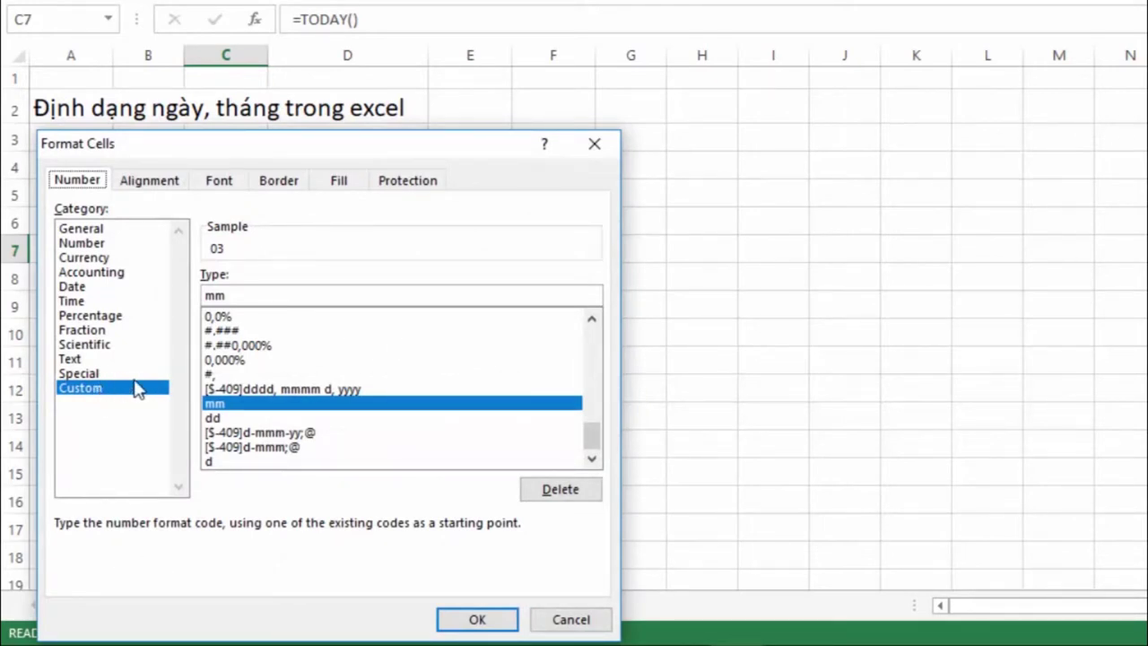
pyautogui.moveTo(233, 295); pyautogui.dragTo(170, 296)
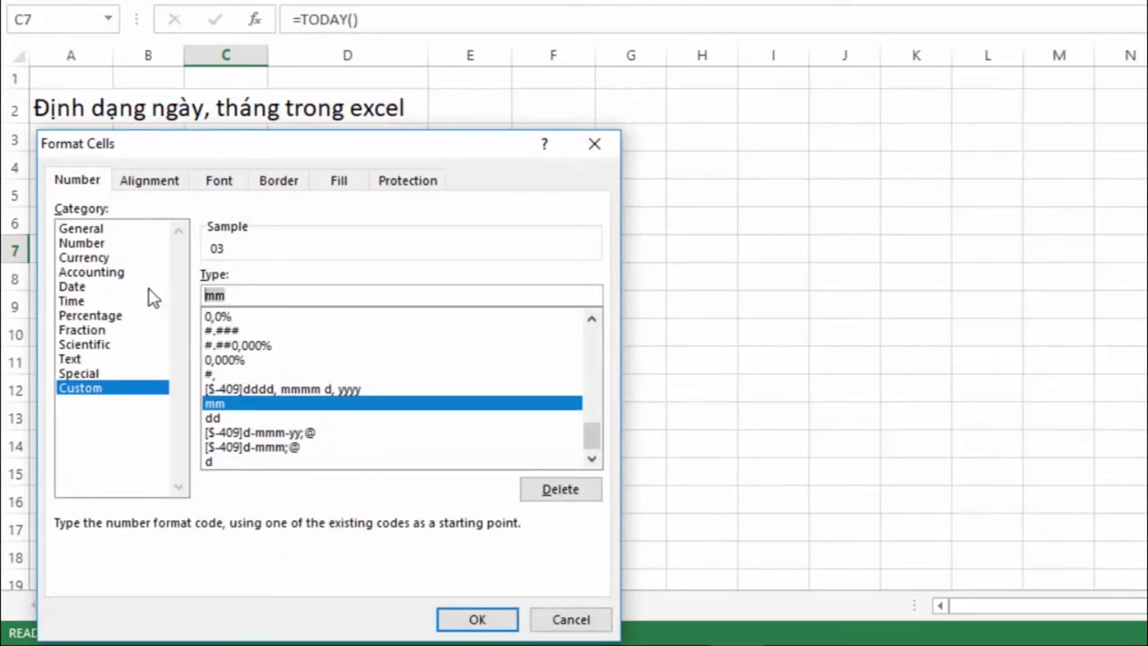
pyautogui.write('m')
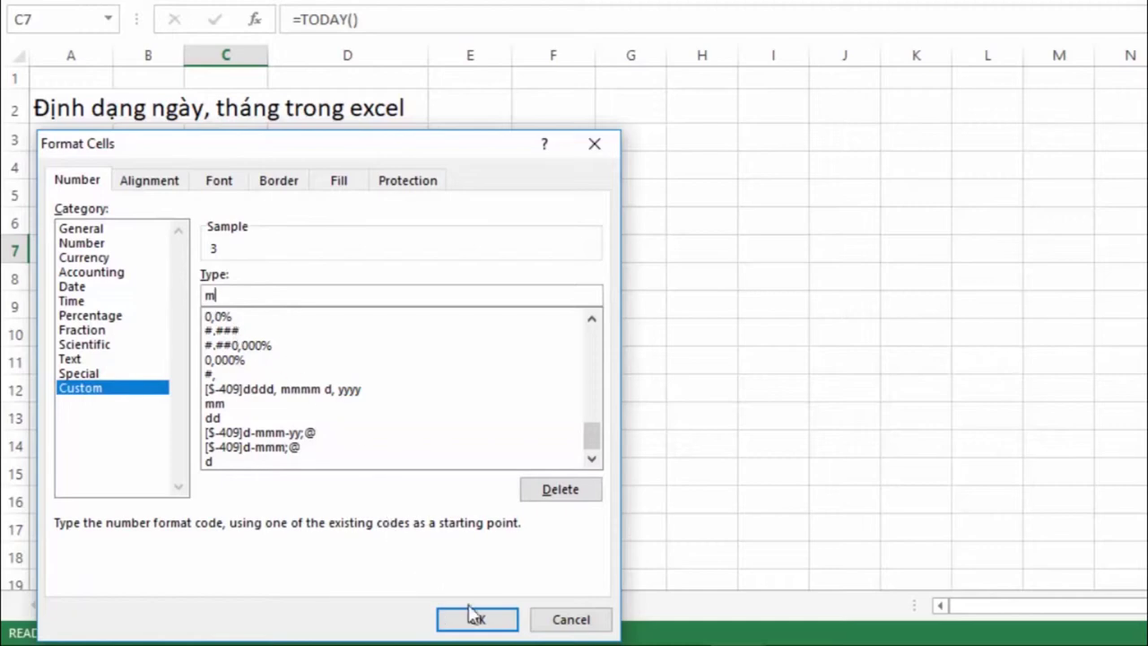
pyautogui.click(474, 617)
pyautogui.click(355, 257)
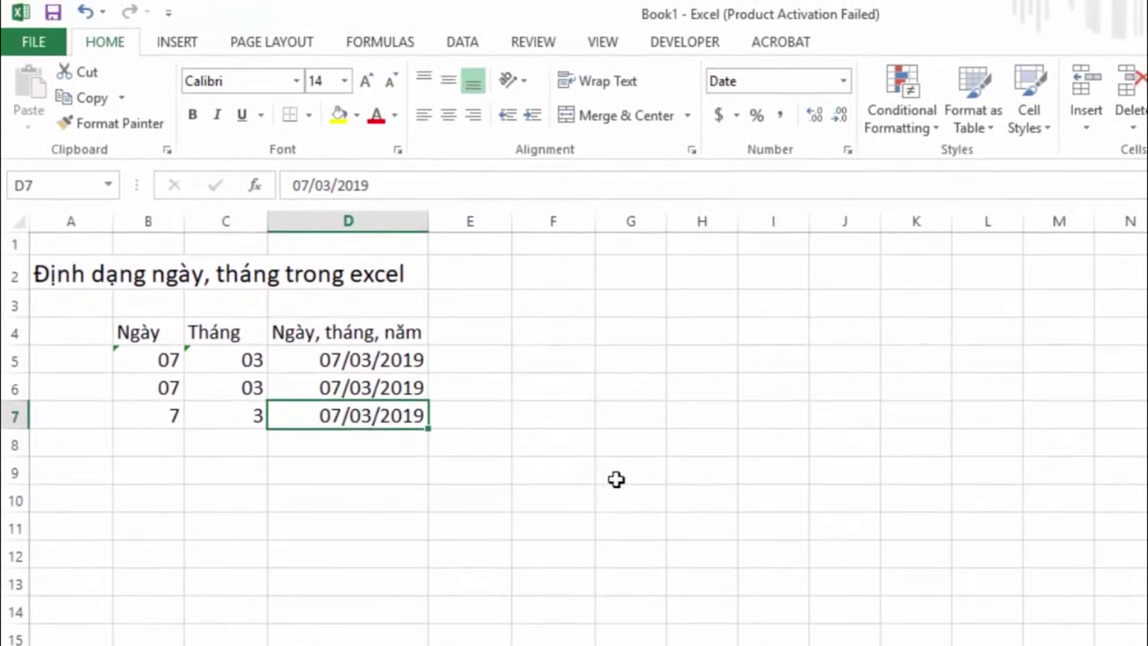
# Step: Give D7 the custom format d/m/yyyy so it displays 7/3/2019
pyautogui.hotkey('ctrl', '1')
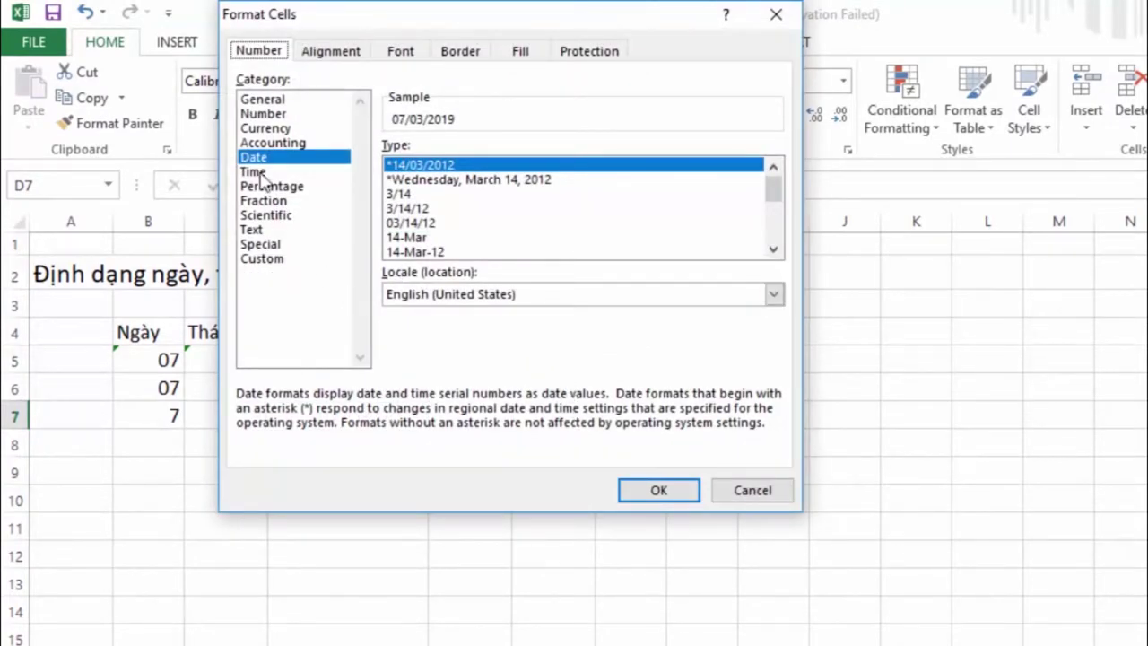
pyautogui.click(256, 258)
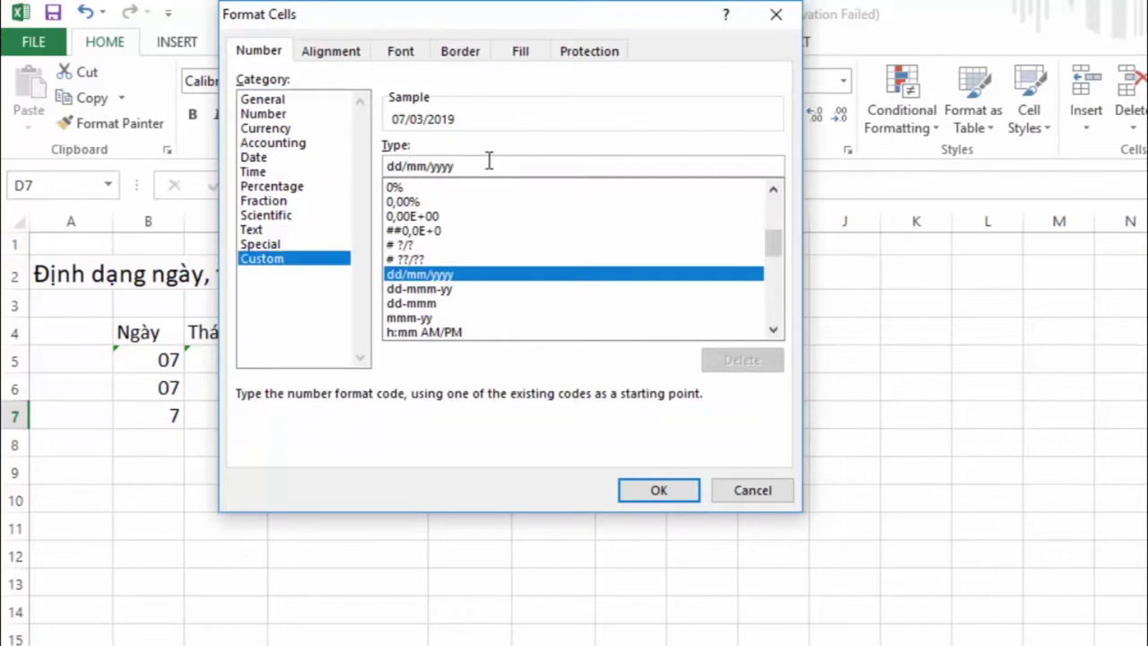
pyautogui.moveTo(488, 163); pyautogui.dragTo(321, 163)
pyautogui.write('d/m/')
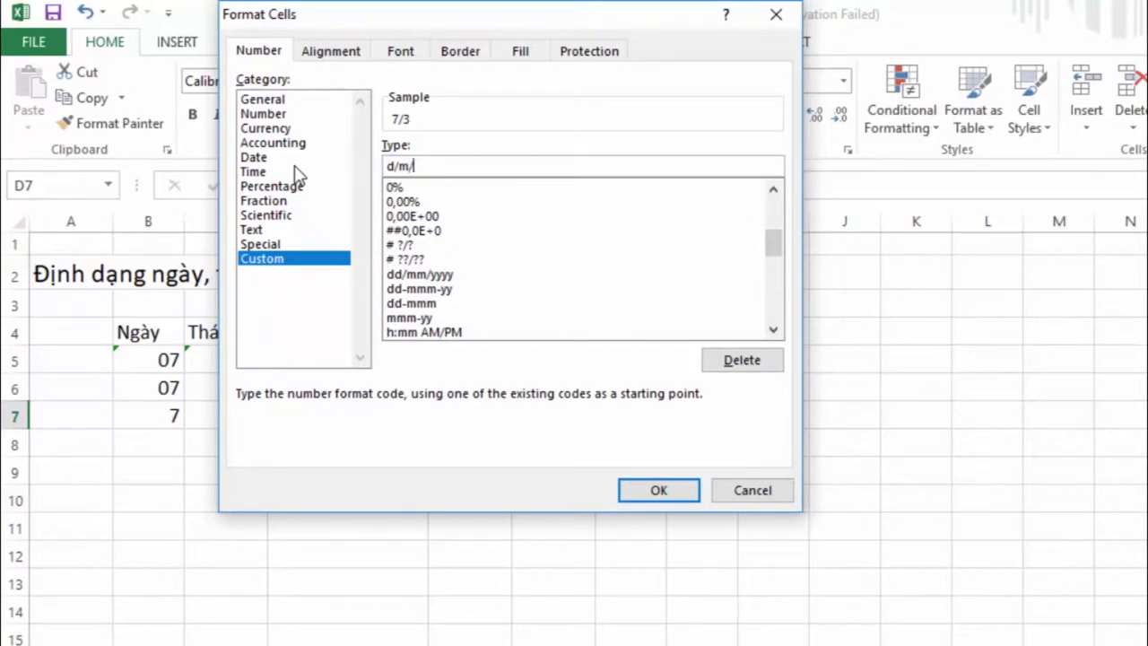
pyautogui.write('yyyy')
pyautogui.moveTo(536, 13); pyautogui.dragTo(942, 54)
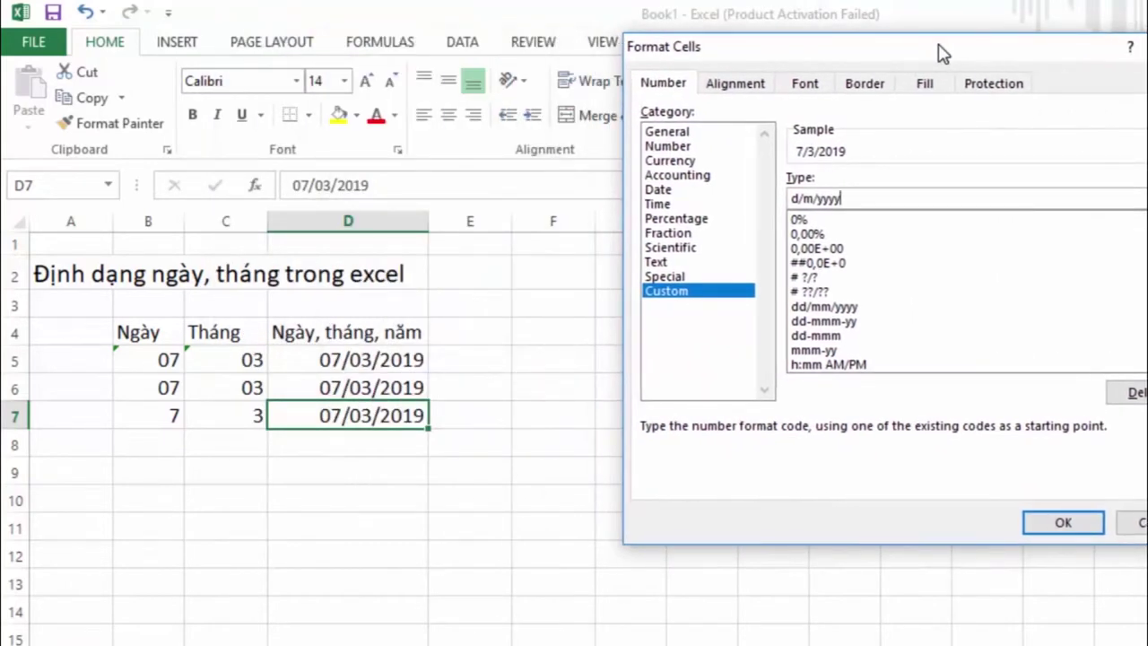
pyautogui.click(1067, 525)
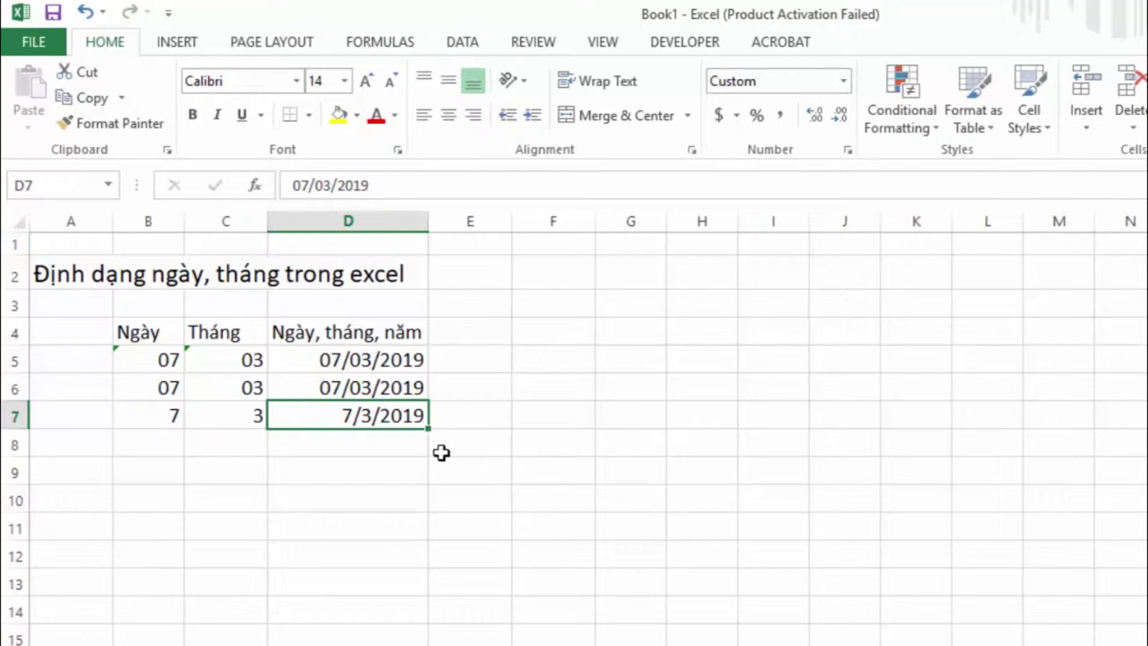
# Step: Compare the date formats of D5 and D7, then move to D8
pyautogui.click(357, 359)
pyautogui.click(373, 415)
pyautogui.click(368, 443)
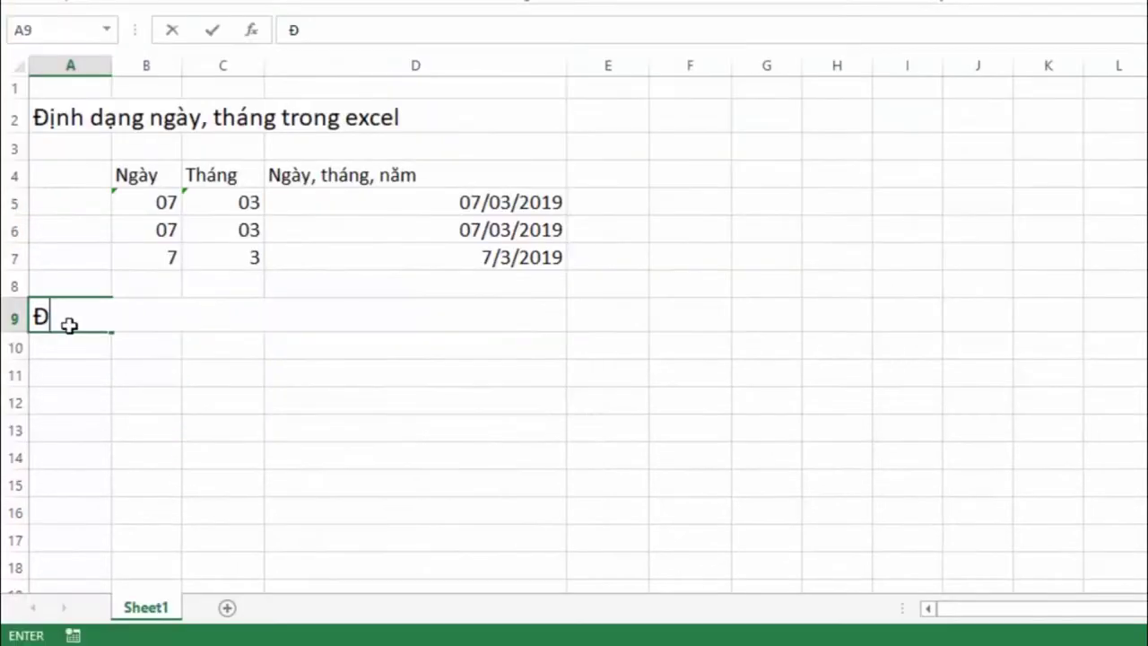
# Step: Enter the heading 'Định dạng ngày, tháng nâng cao' and begin the 'ví dụ 1' label below it
pyautogui.write('ịnh')
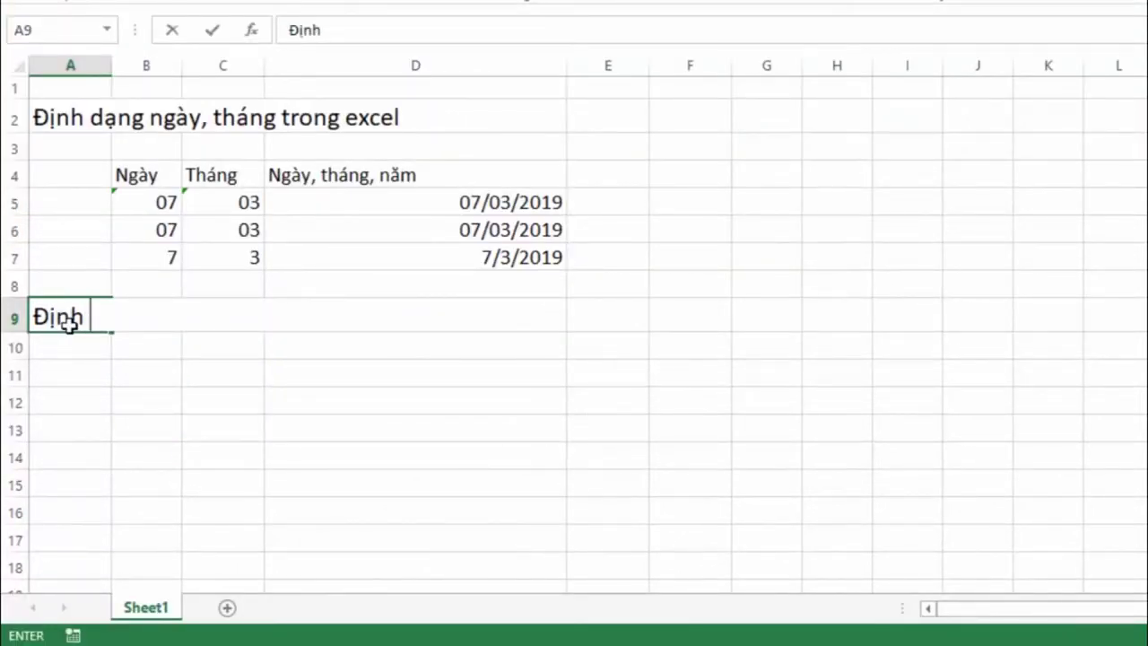
pyautogui.write(' dang n')
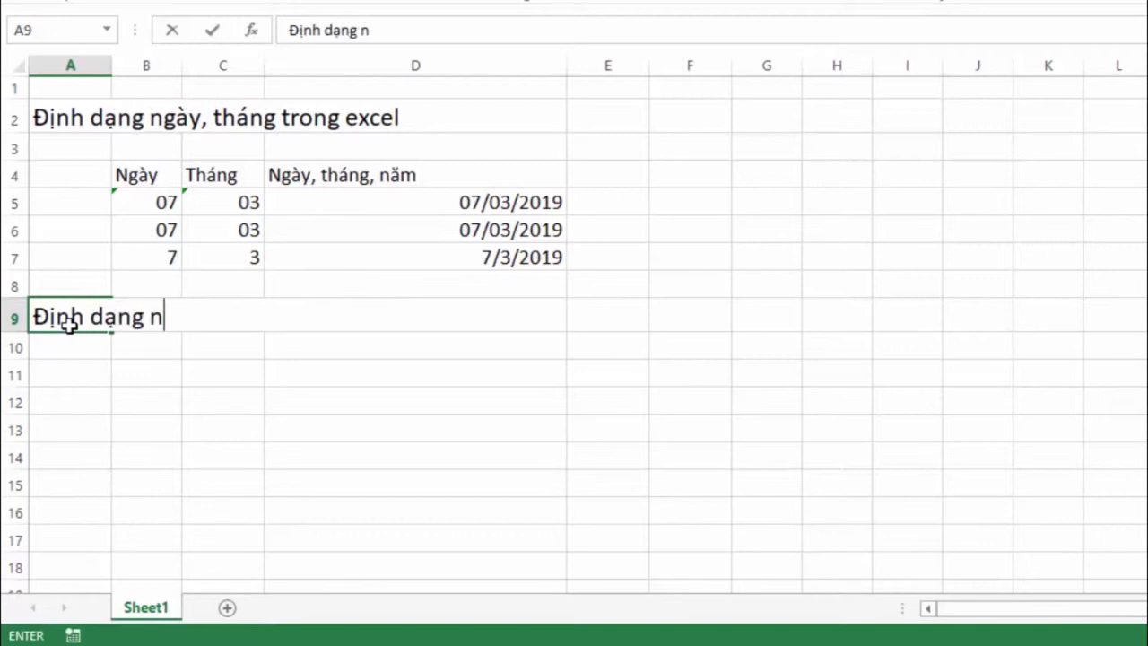
pyautogui.write('gày, t')
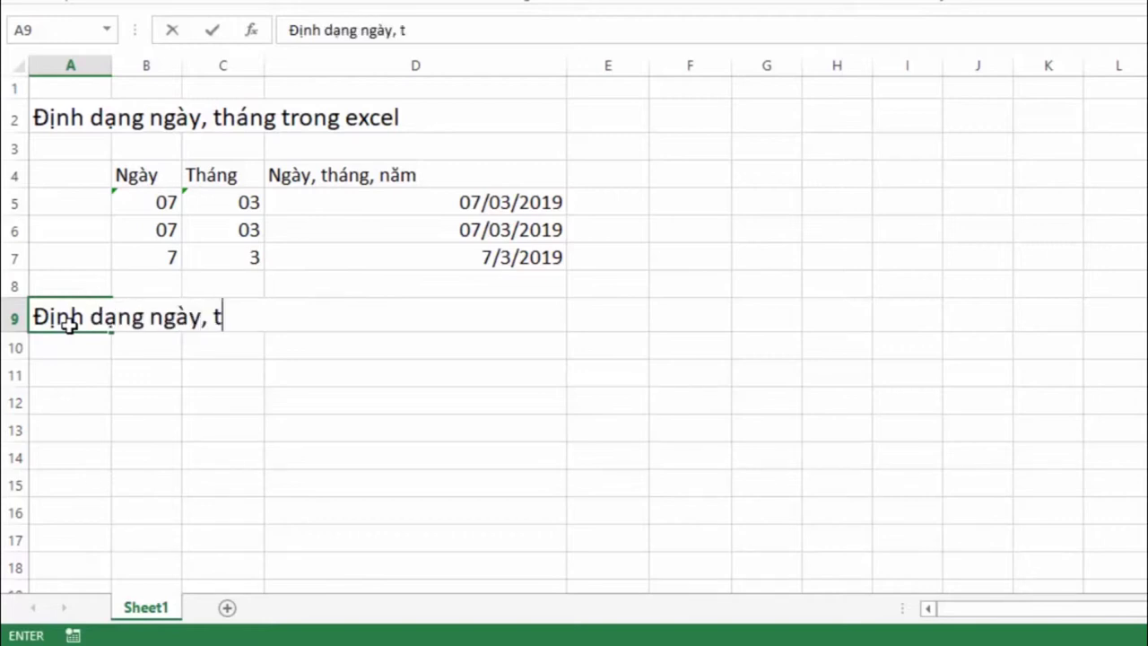
pyautogui.write('haáng')
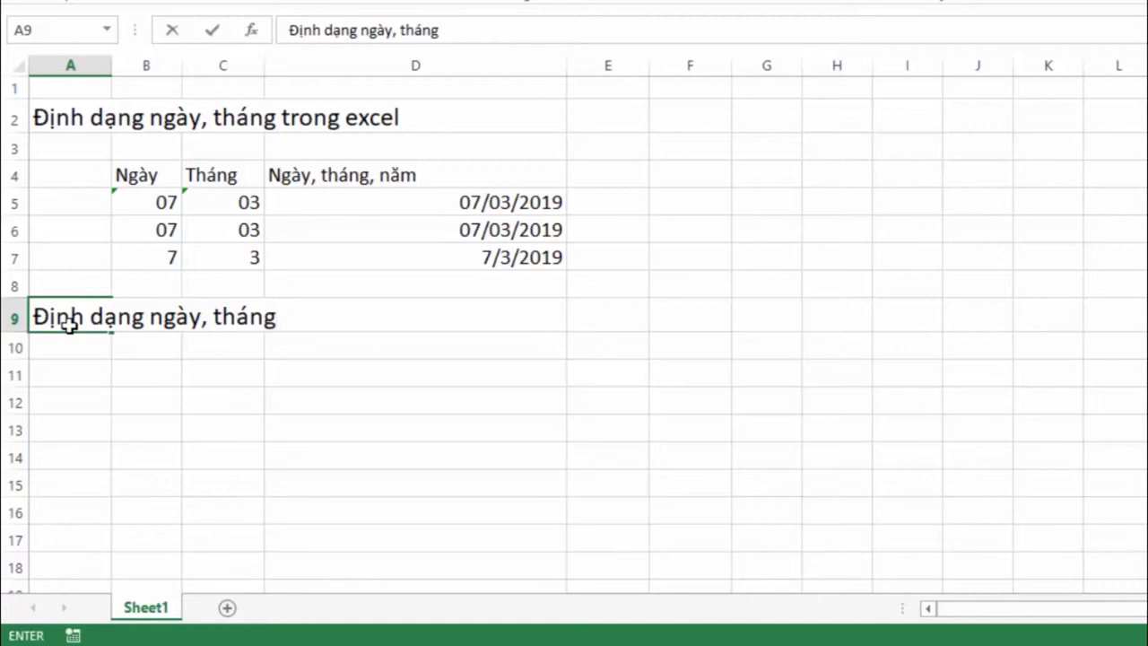
pyautogui.write(' nâng ')
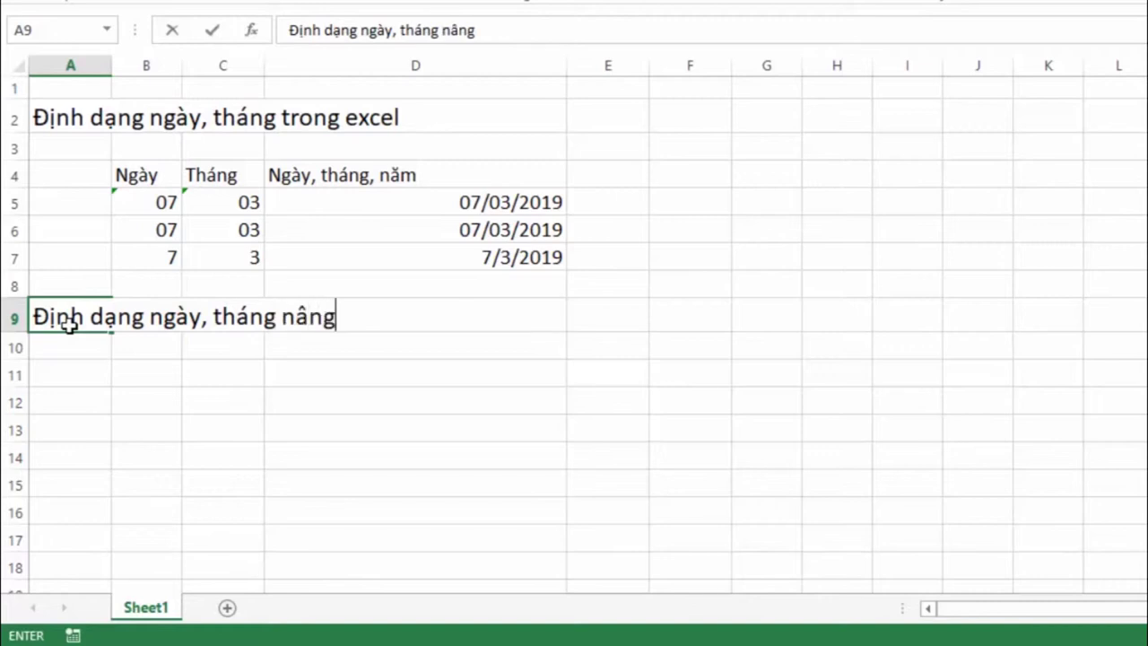
pyautogui.write('cao')
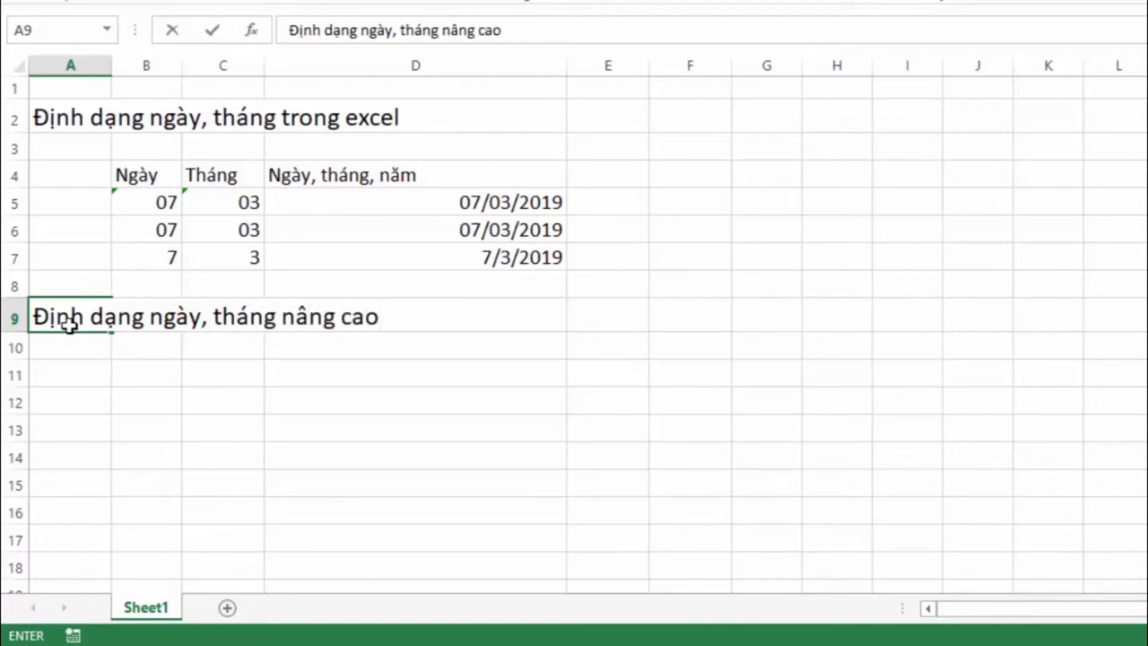
pyautogui.press('Return')
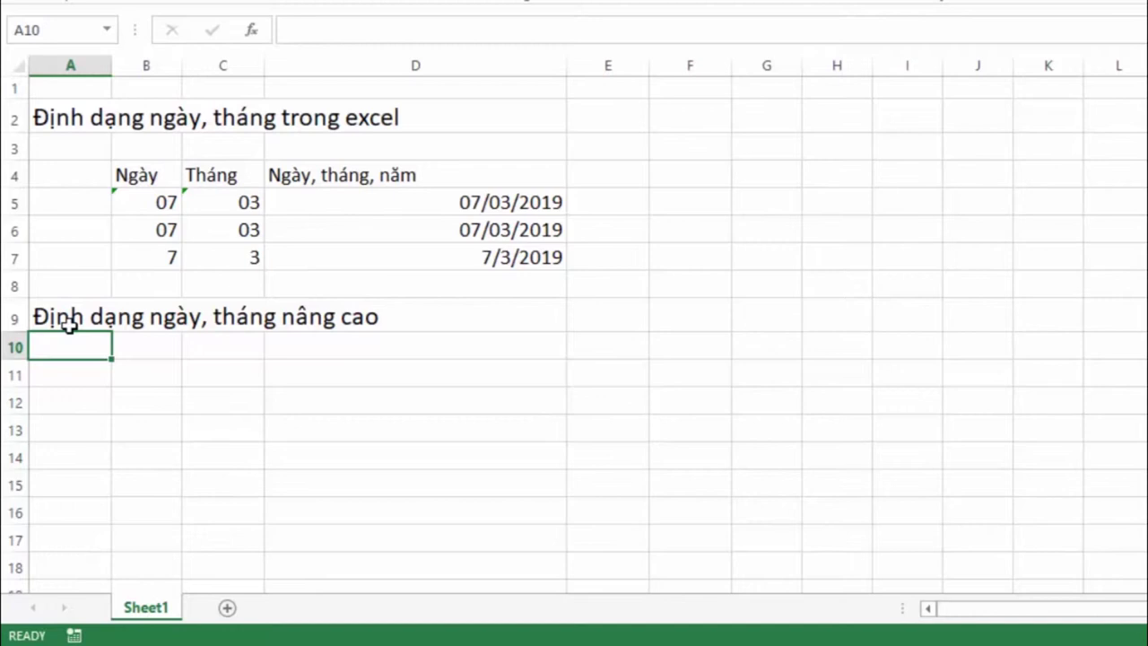
pyautogui.press('Down')
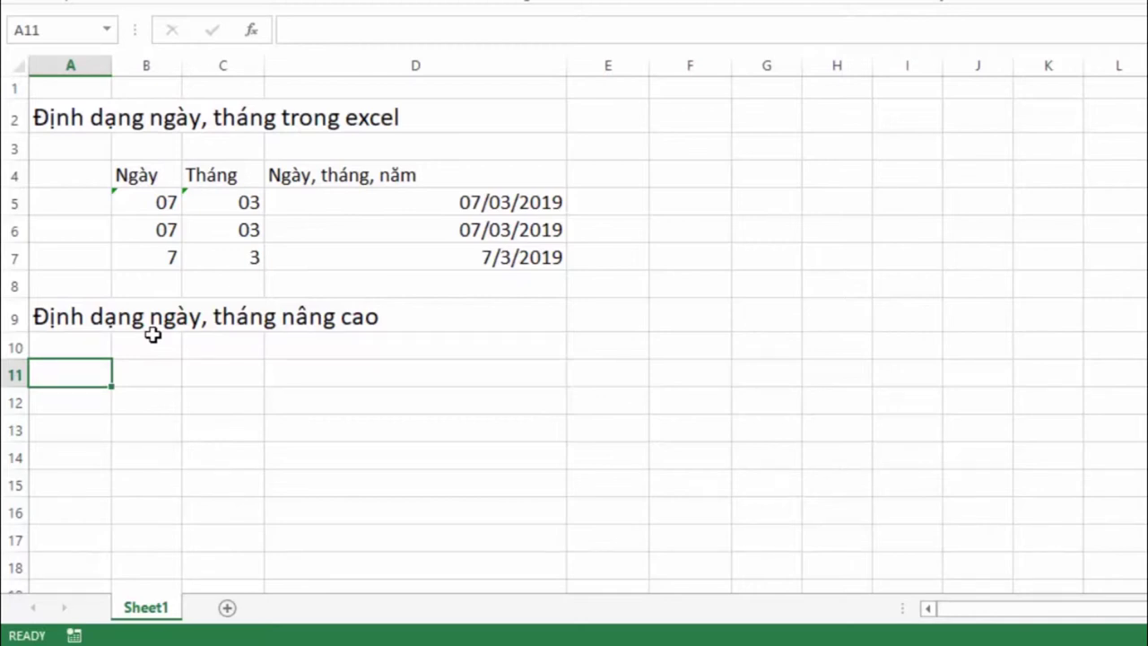
pyautogui.write('vi')
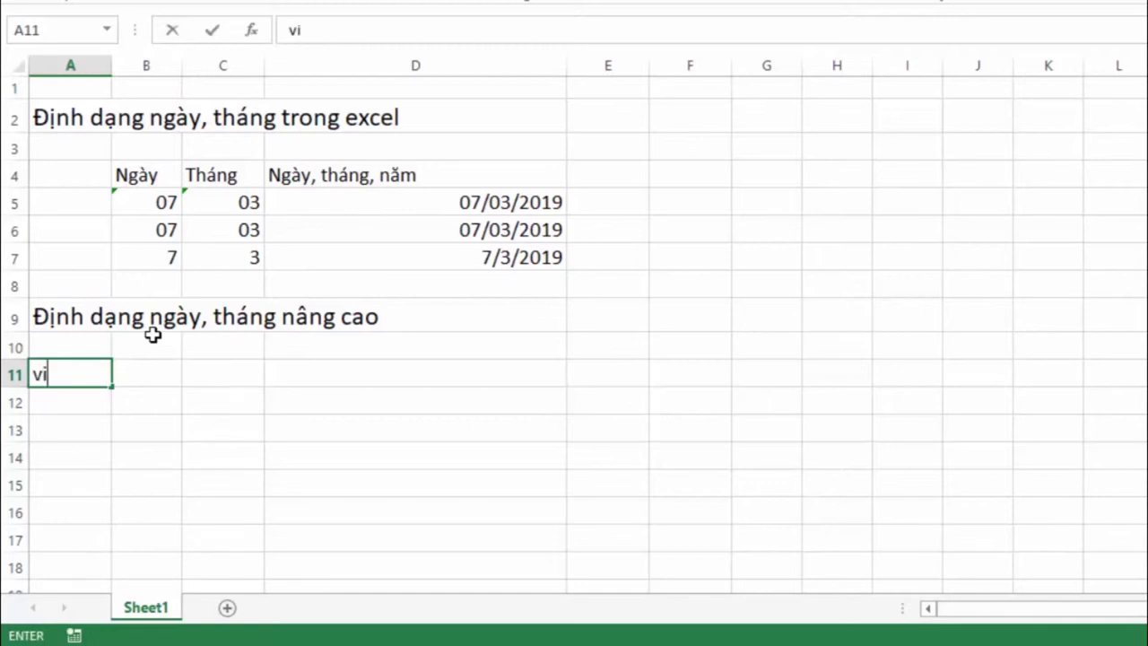
pyautogui.write(' du')
pyautogui.write('1')
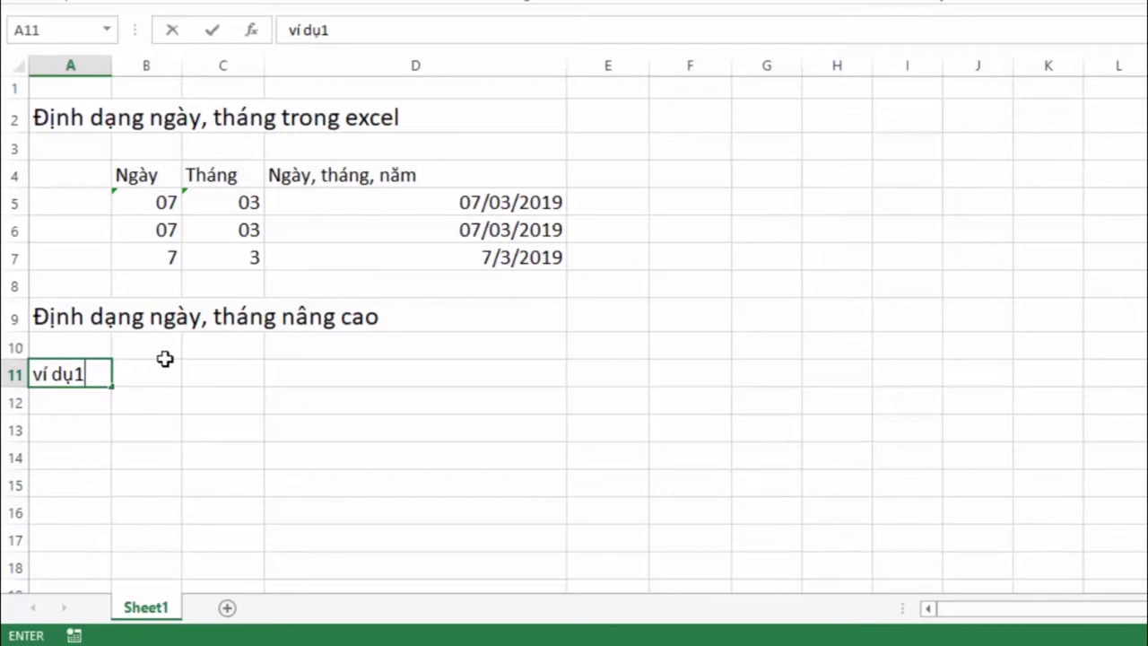
# Step: Correct the A11 label to read 'ví dụ'
pyautogui.press('BackSpace')
pyautogui.press('BackSpace')
pyautogui.write('uj:')
pyautogui.press('BackSpace')
pyautogui.press('BackSpace')
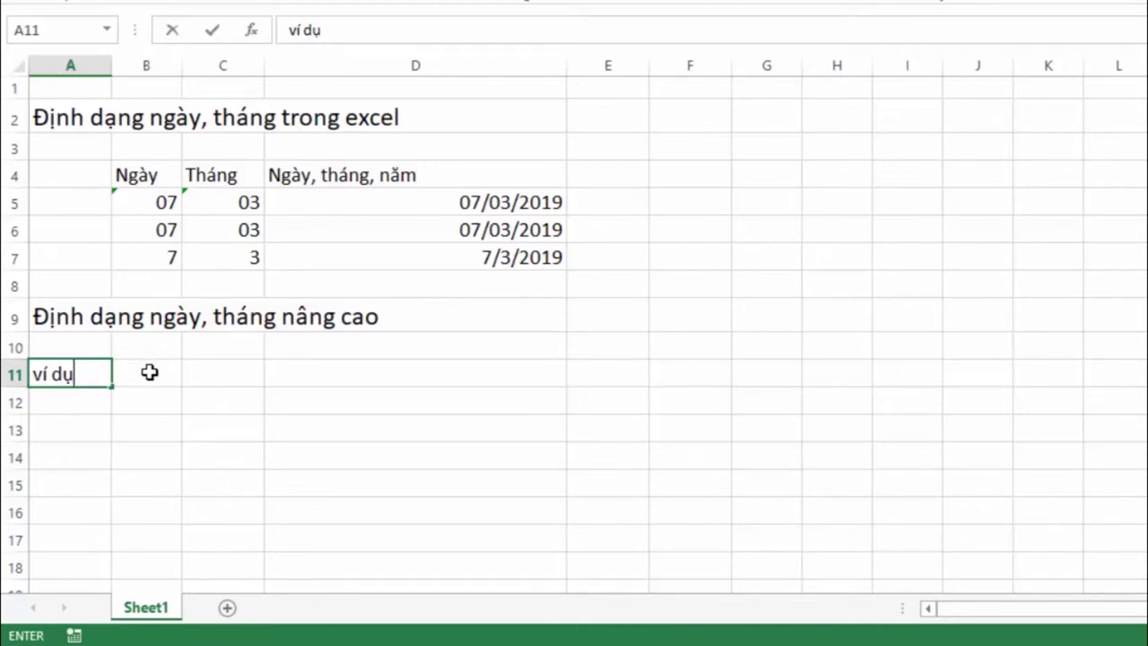
pyautogui.click(149, 372)
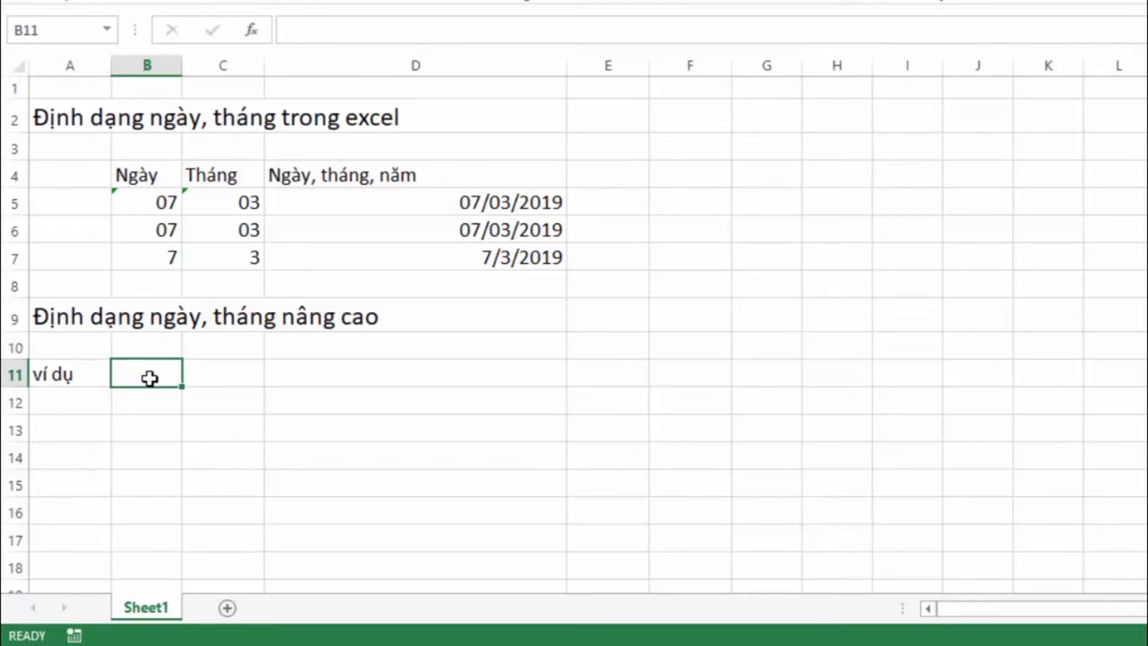
# Step: Type 'Hà nội, ngày 07 tháng 03 năm 2019' into B11
pyautogui.write('Ha')
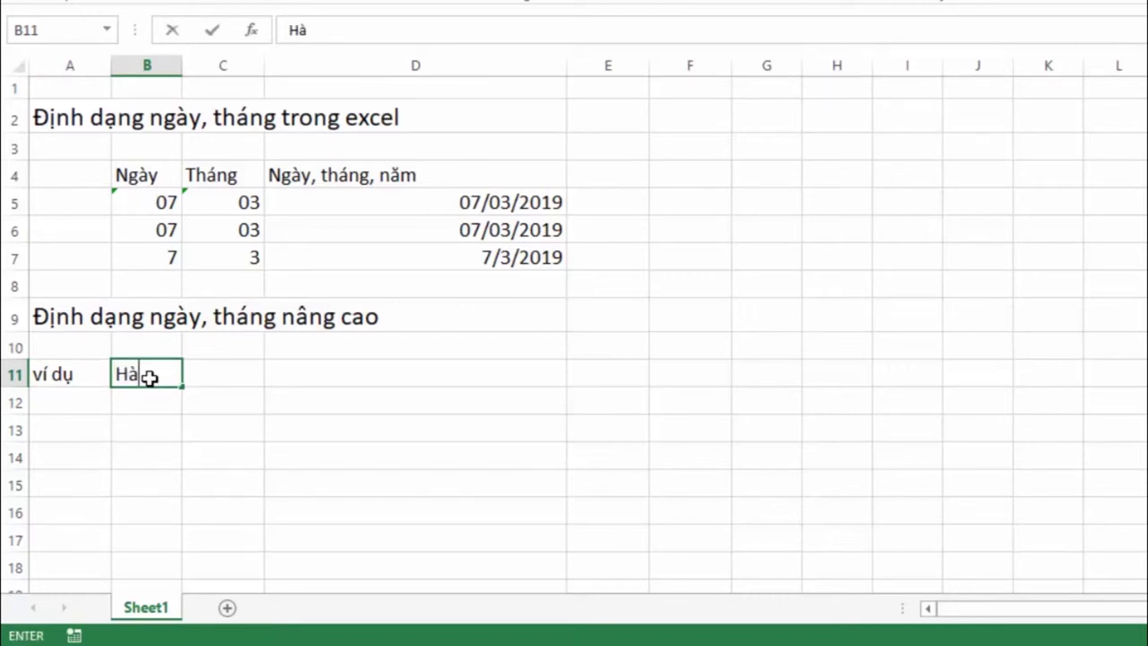
pyautogui.write('nôi')
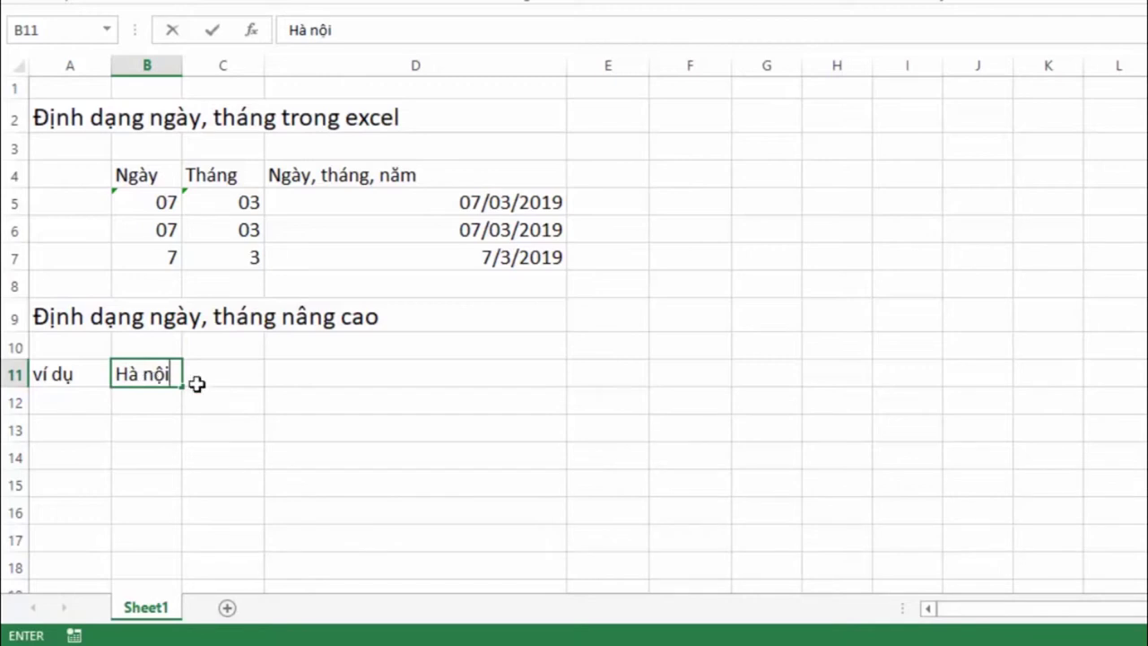
pyautogui.write(' ngay')
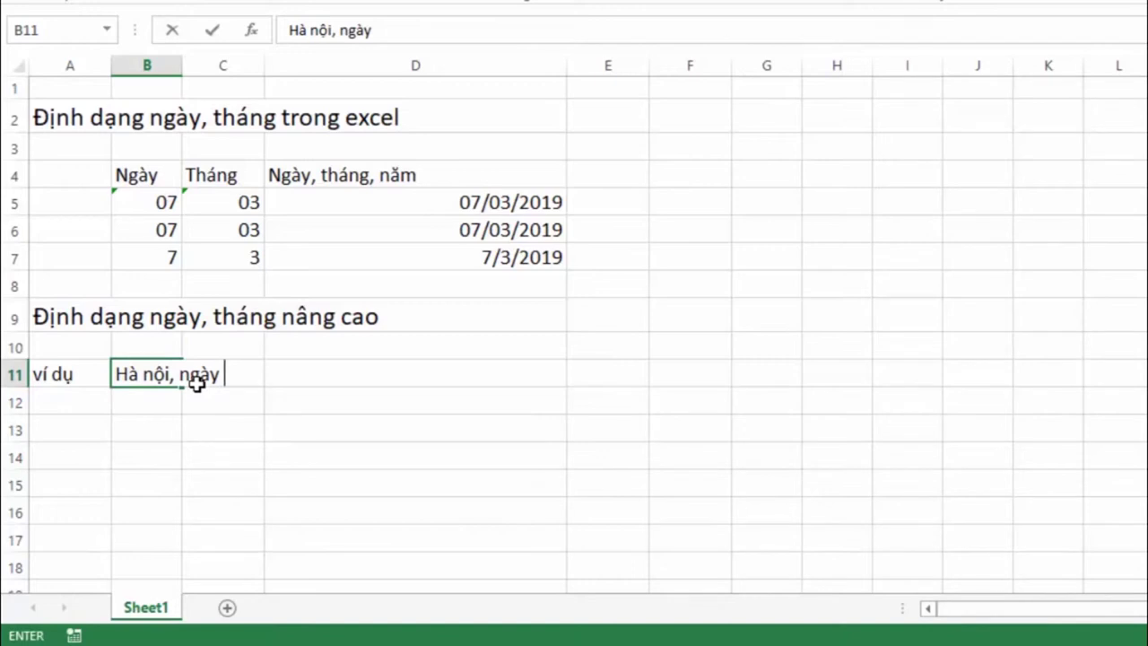
pyautogui.write(' 0')
pyautogui.write('7/')
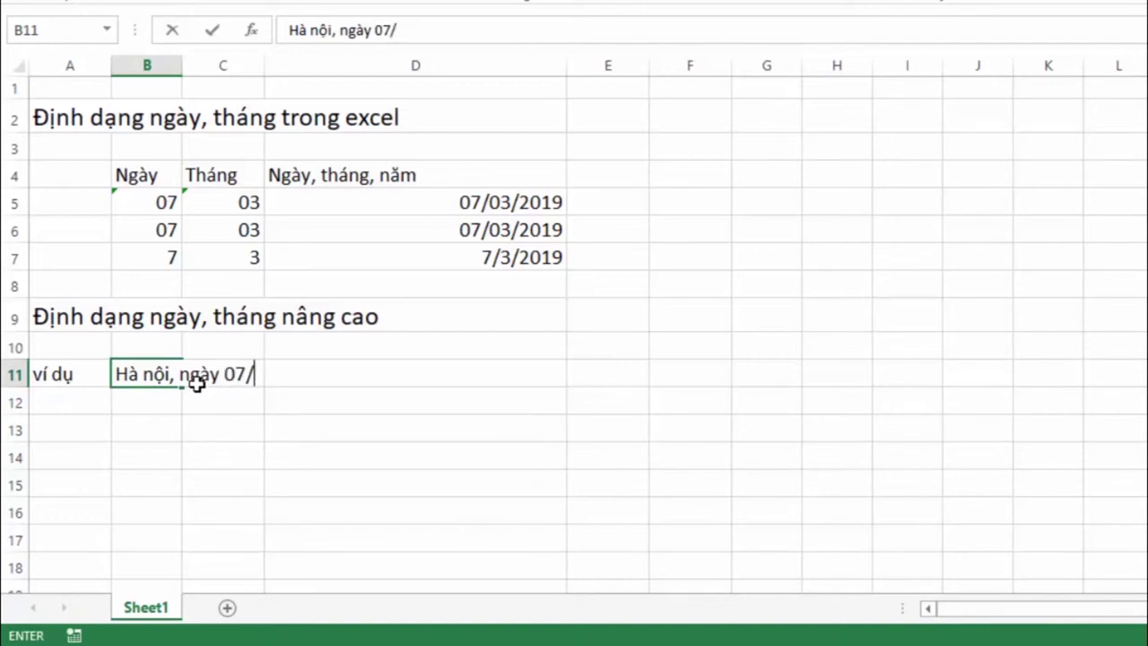
pyautogui.write('0')
pyautogui.press('BackSpace')
pyautogui.press('BackSpace')
pyautogui.write('th')
pyautogui.write('angs')
pyautogui.press('BackSpace')
pyautogui.press('BackSpace')
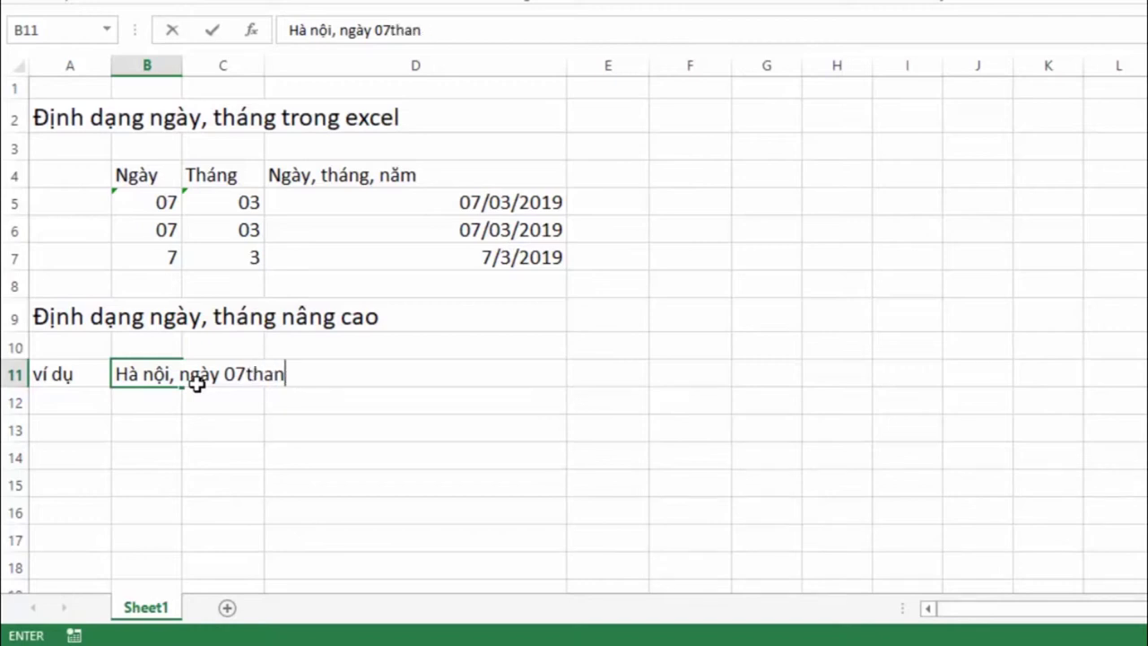
pyautogui.press('BackSpace')
pyautogui.press('BackSpace')
pyautogui.press('BackSpace')
pyautogui.press('BackSpace')
pyautogui.press('BackSpace')
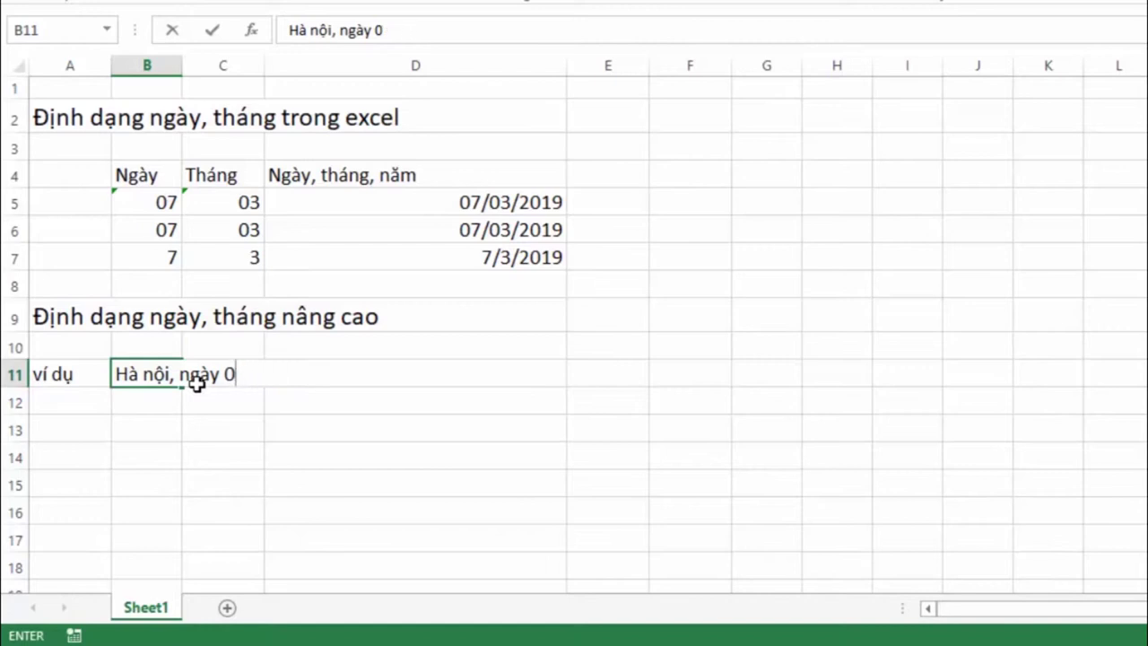
pyautogui.write('7 ')
pyautogui.write('thang')
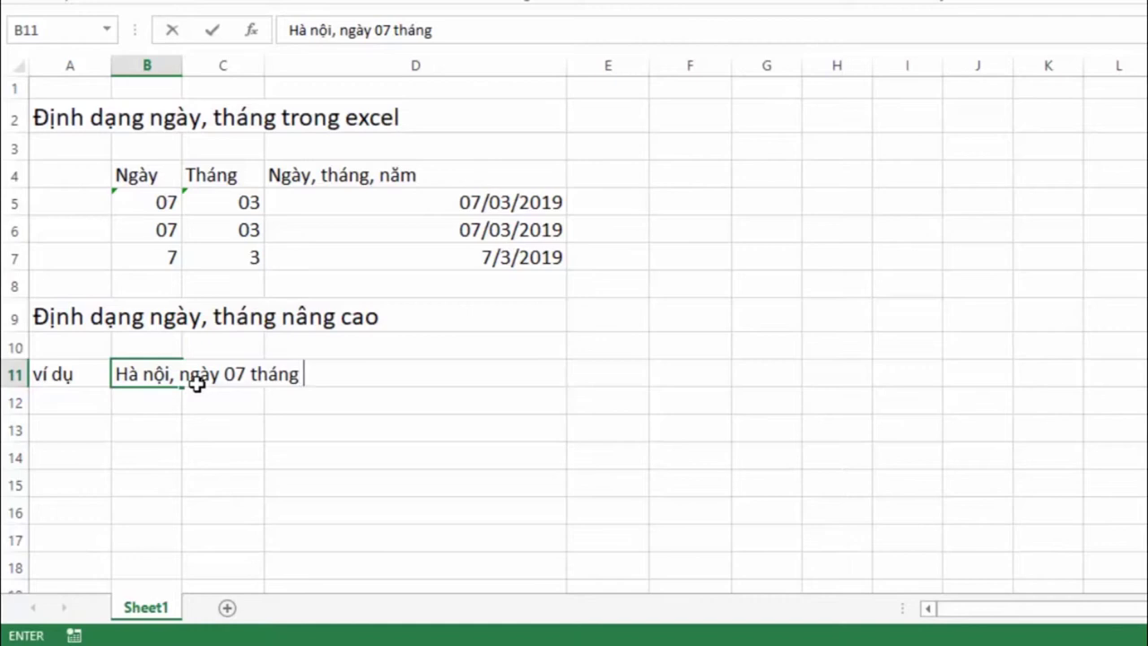
pyautogui.write(' 03 ')
pyautogui.write('nawm')
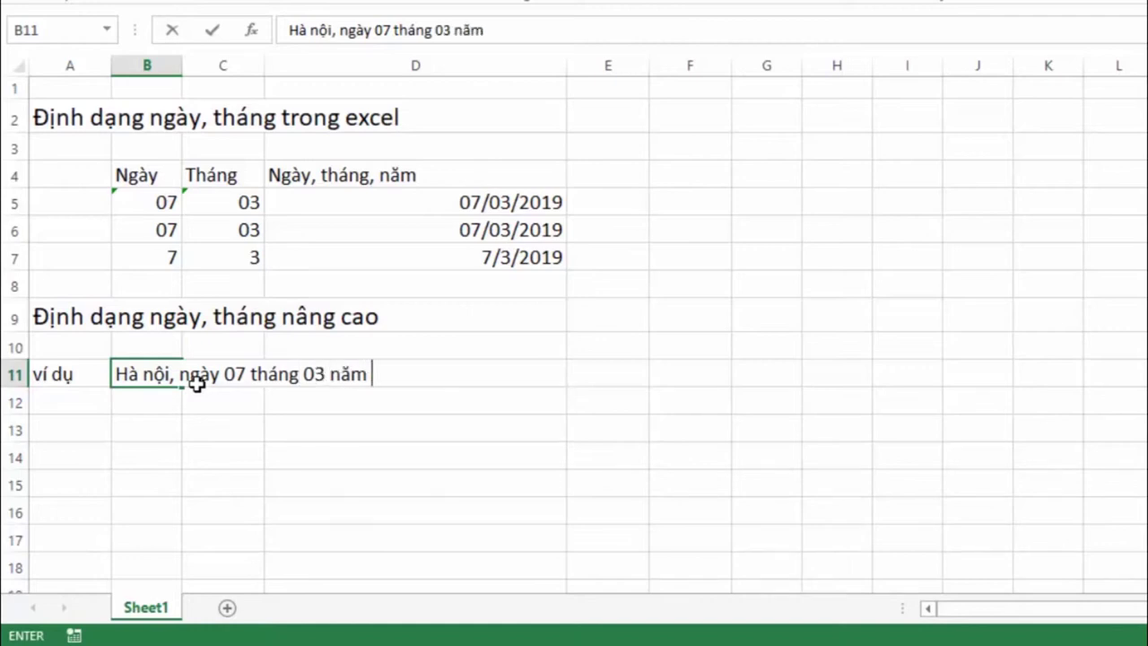
pyautogui.write('2019')
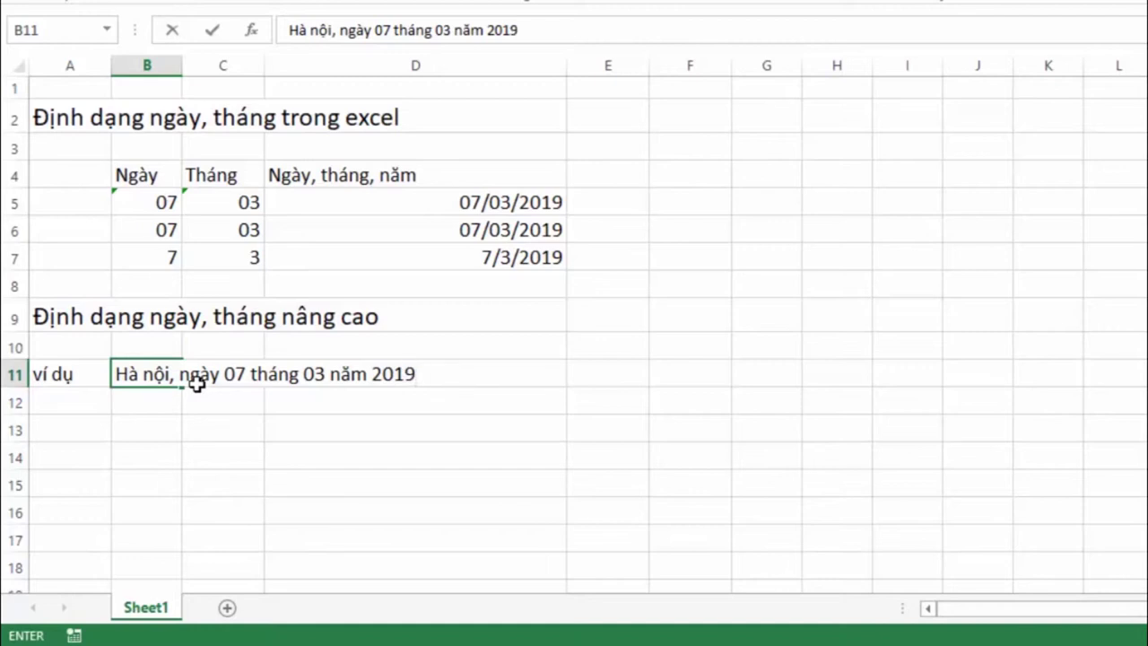
pyautogui.click(85, 400)
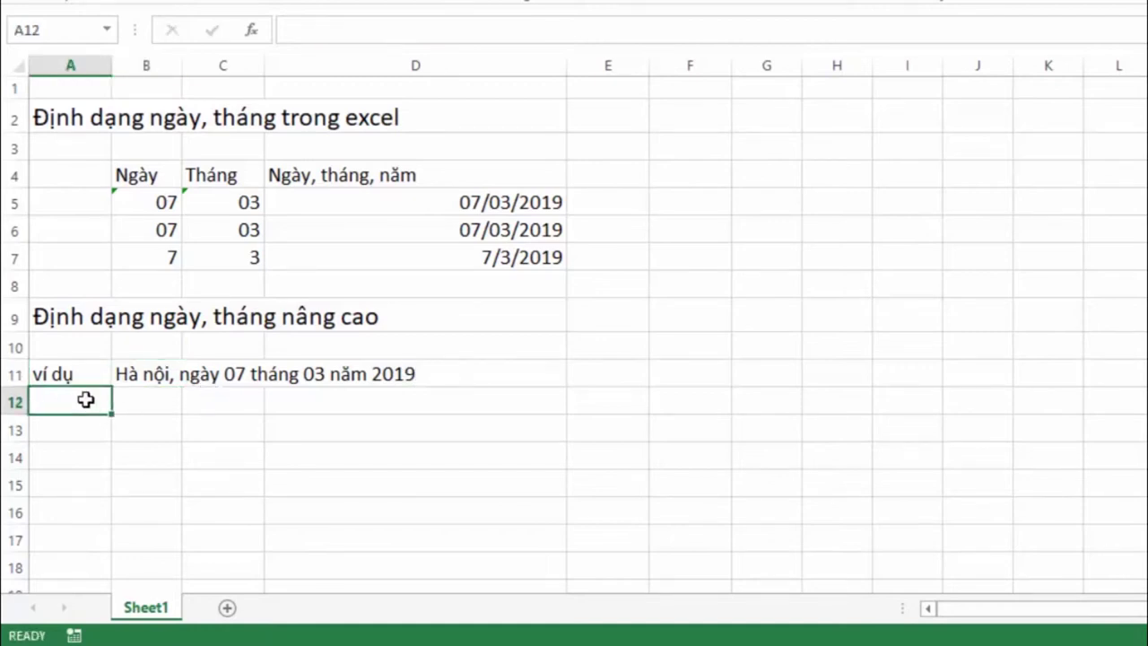
# Step: Open Format Cells custom codes for D12's 07/03/2019 date and select the dd/mm/yyyy code
pyautogui.click(390, 404)
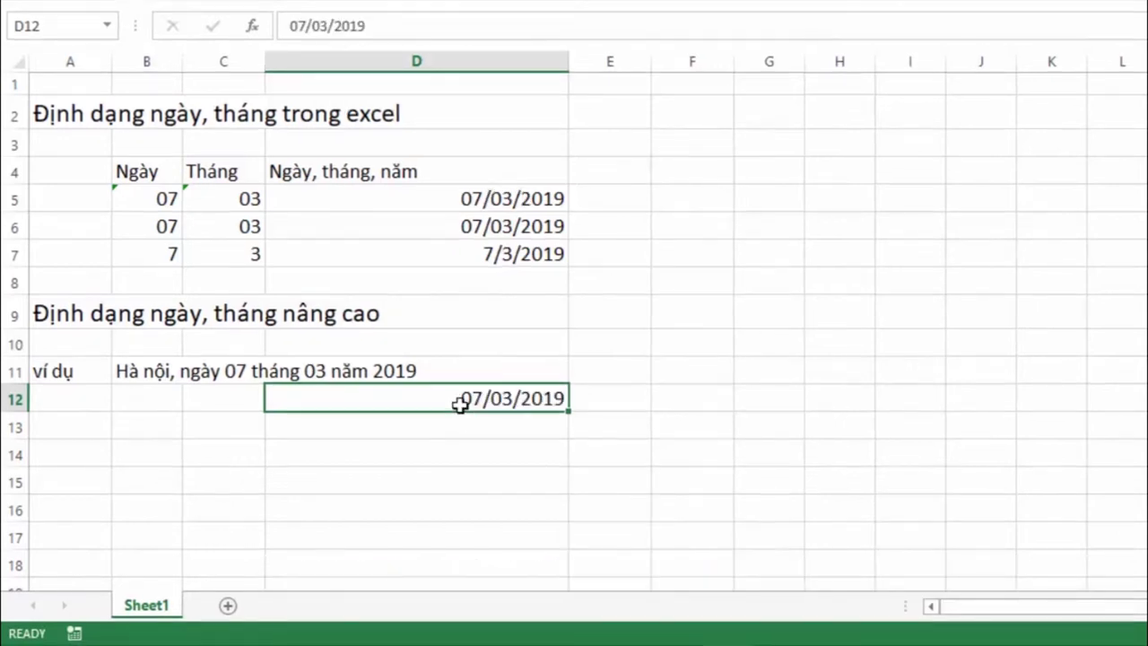
pyautogui.rightClick(459, 404)
pyautogui.click(543, 316)
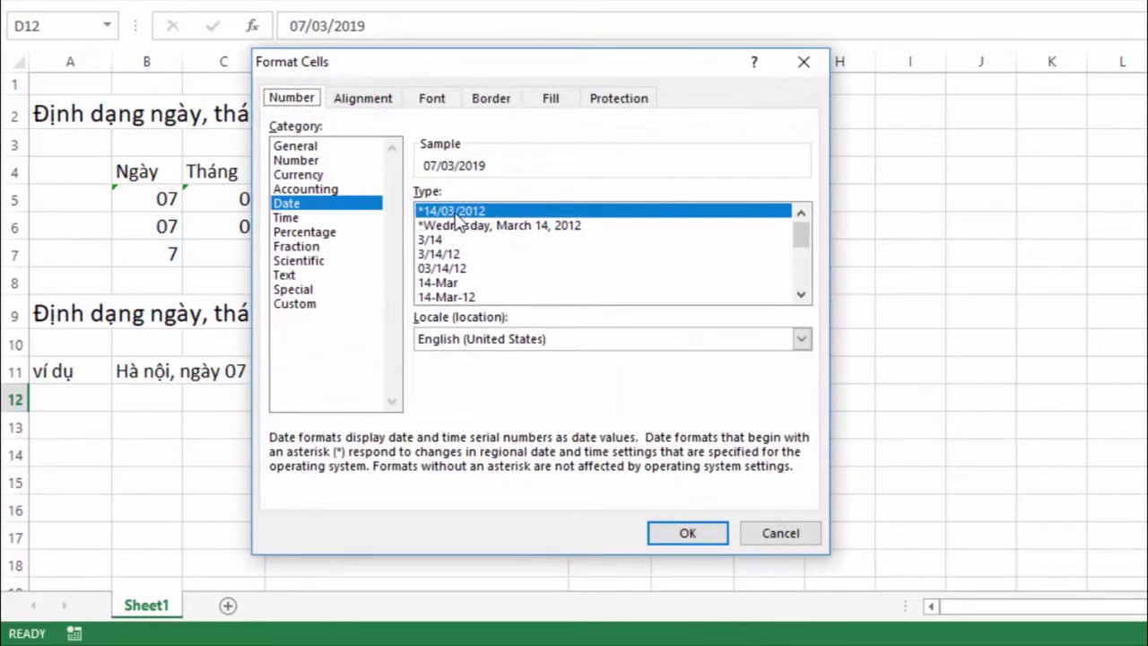
pyautogui.click(299, 306)
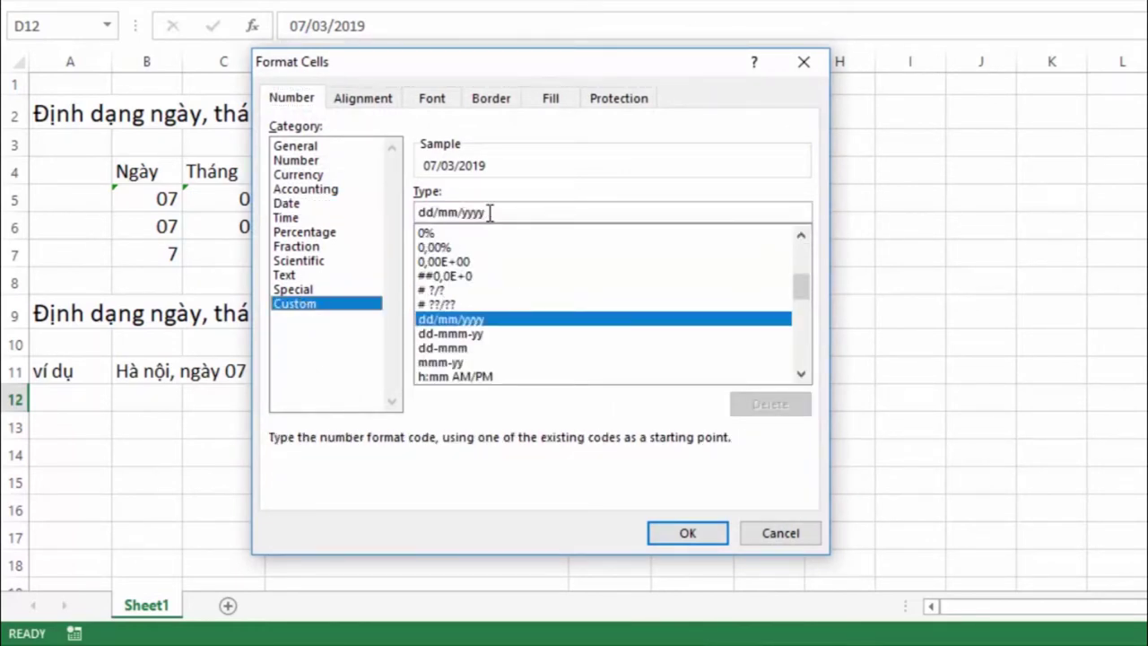
pyautogui.moveTo(490, 213); pyautogui.dragTo(401, 213)
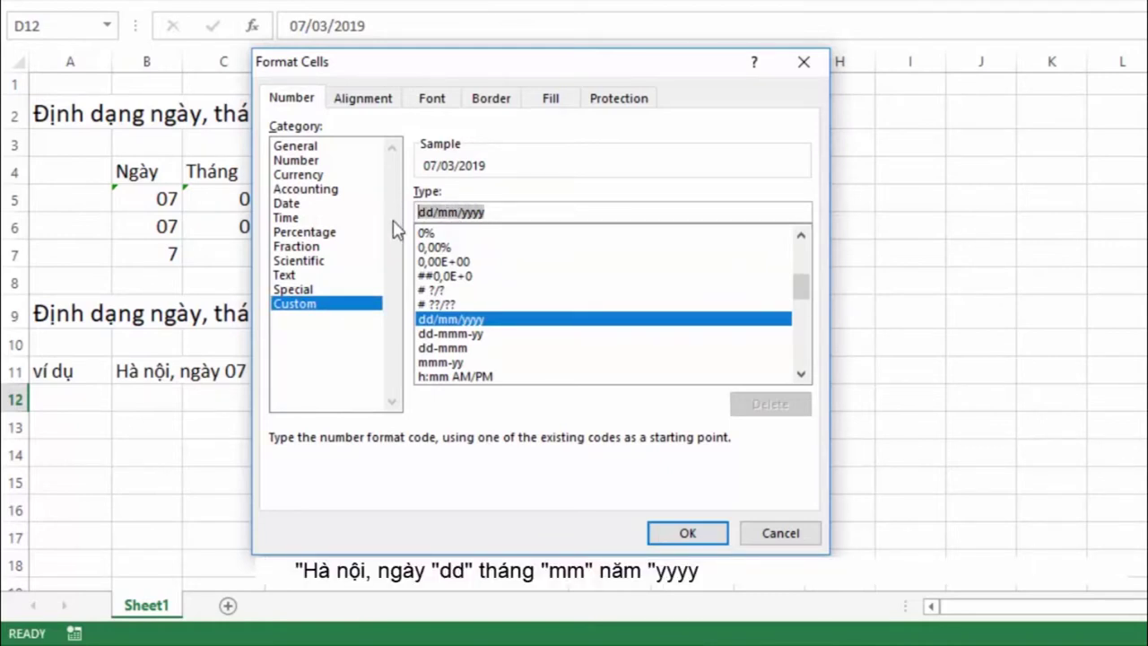
# Step: Apply the custom code "Hà nội, ngày "dd" tháng "mm" năm "yyyy to D12
pyautogui.write('"')
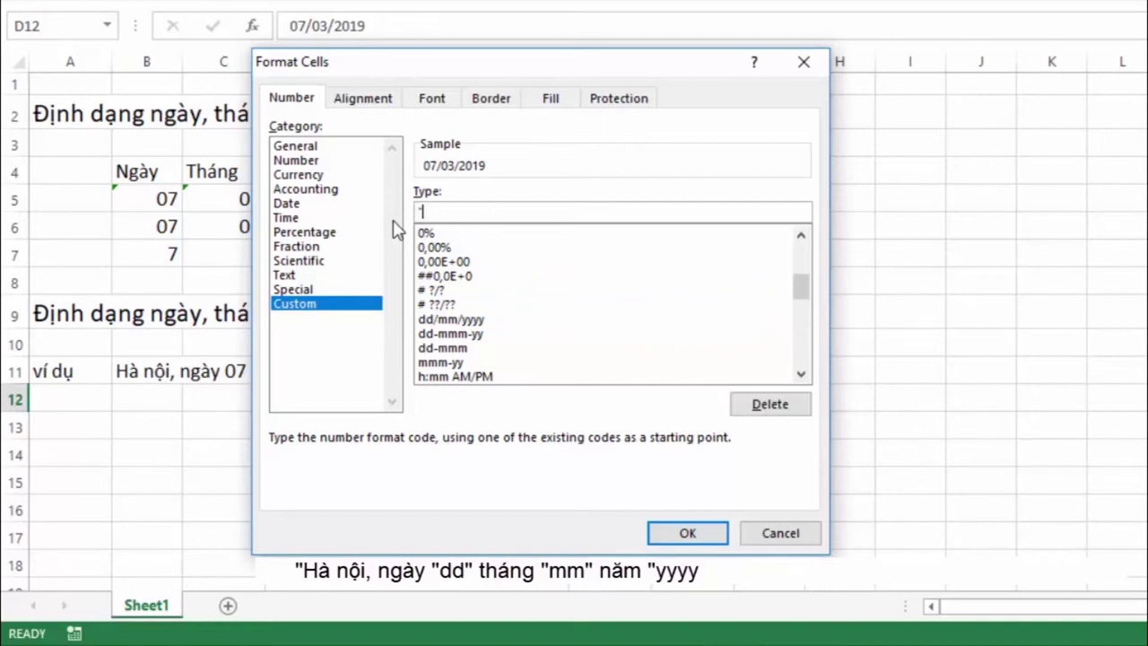
pyautogui.write('Ha')
pyautogui.press('BackSpace')
pyautogui.write('à')
pyautogui.write(' nội')
pyautogui.write(', ')
pyautogui.write('ngay')
pyautogui.write(' "')
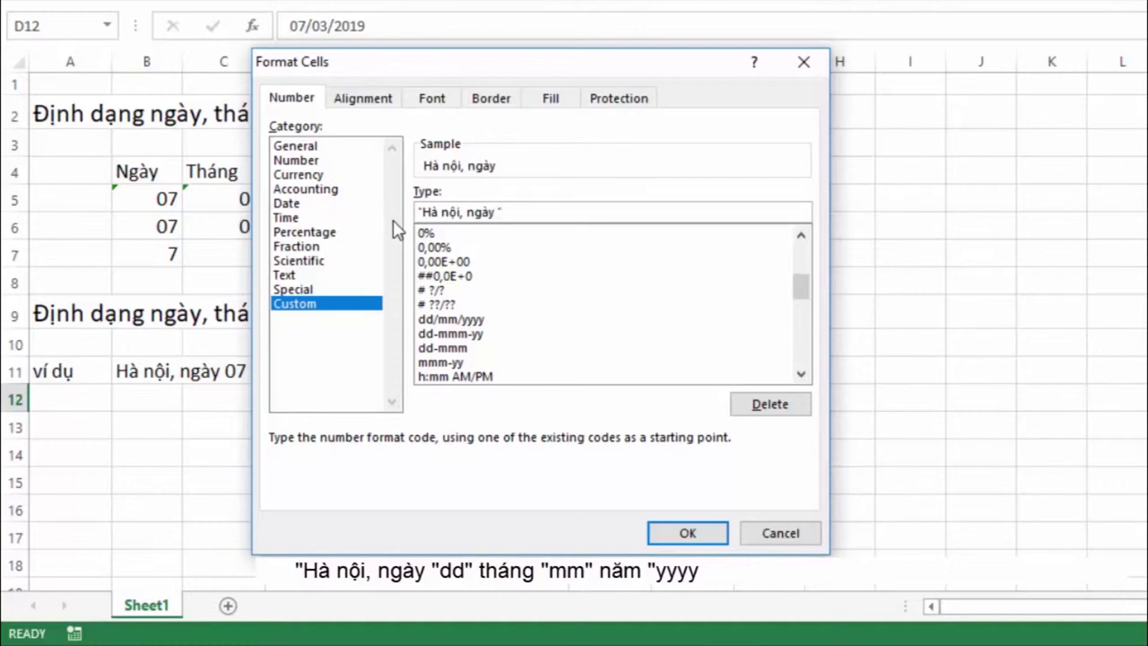
pyautogui.write('d')
pyautogui.write('d')
pyautogui.write('"')
pyautogui.write(' "t')
pyautogui.press('BackSpace')
pyautogui.write('tha')
pyautogui.write('m')
pyautogui.press('BackSpace')
pyautogui.write('n')
pyautogui.write('g')
pyautogui.write(' "')
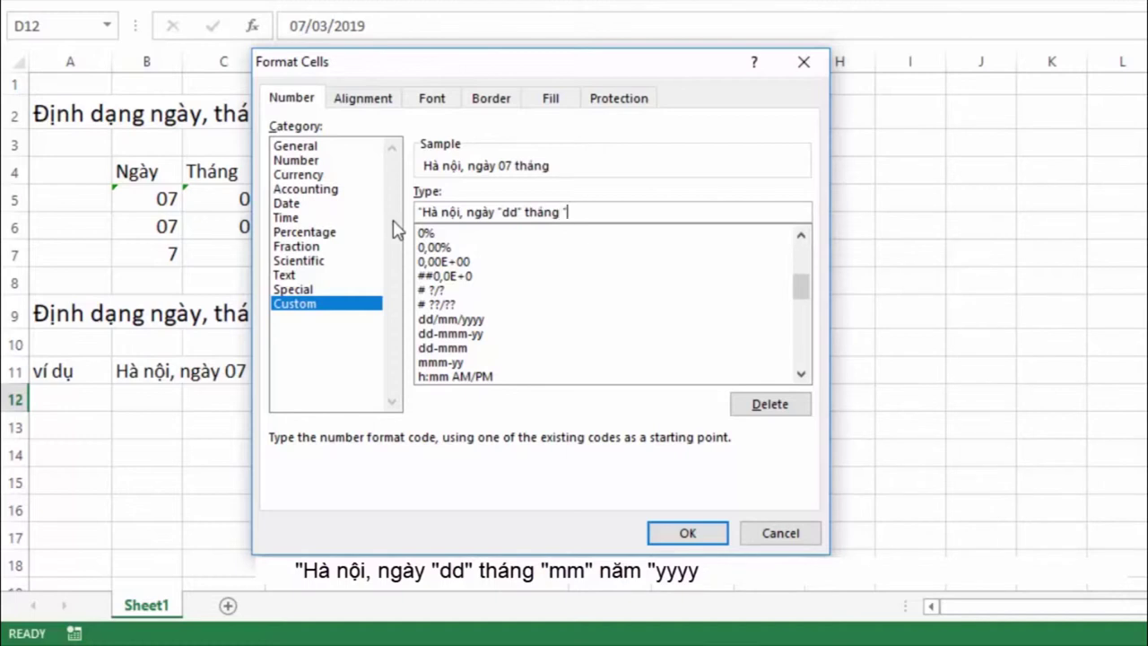
pyautogui.write('mm')
pyautogui.write('"')
pyautogui.write(' Na')
pyautogui.press('BackSpace')
pyautogui.press('BackSpace')
pyautogui.write('nam')
pyautogui.write('"')
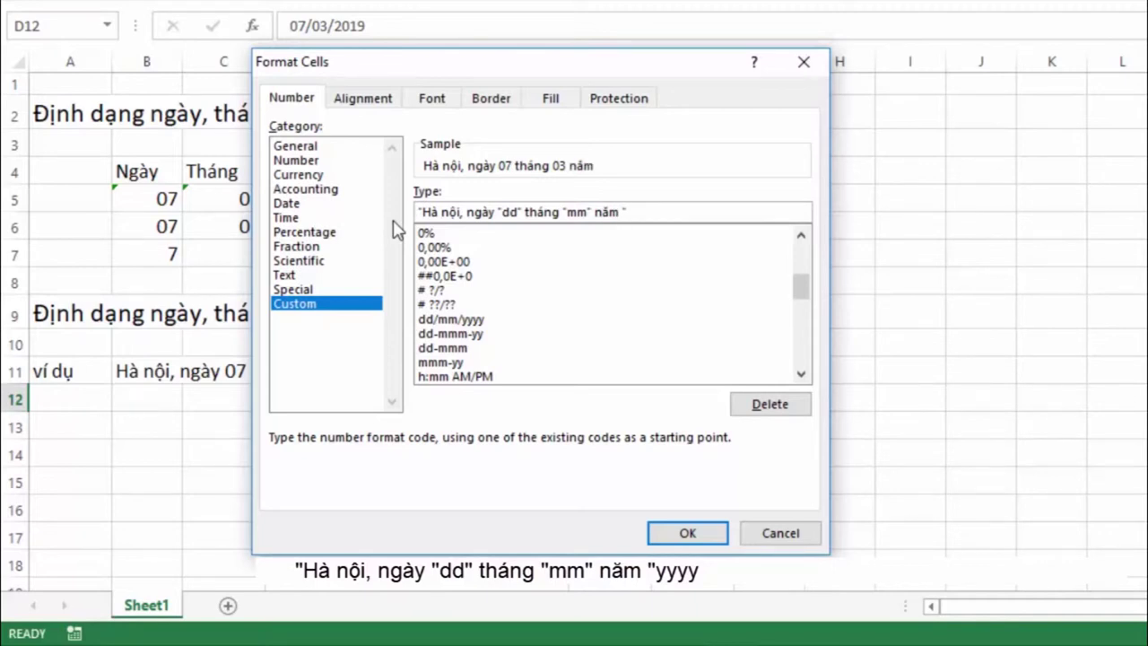
pyautogui.write('yyy')
pyautogui.write('y')
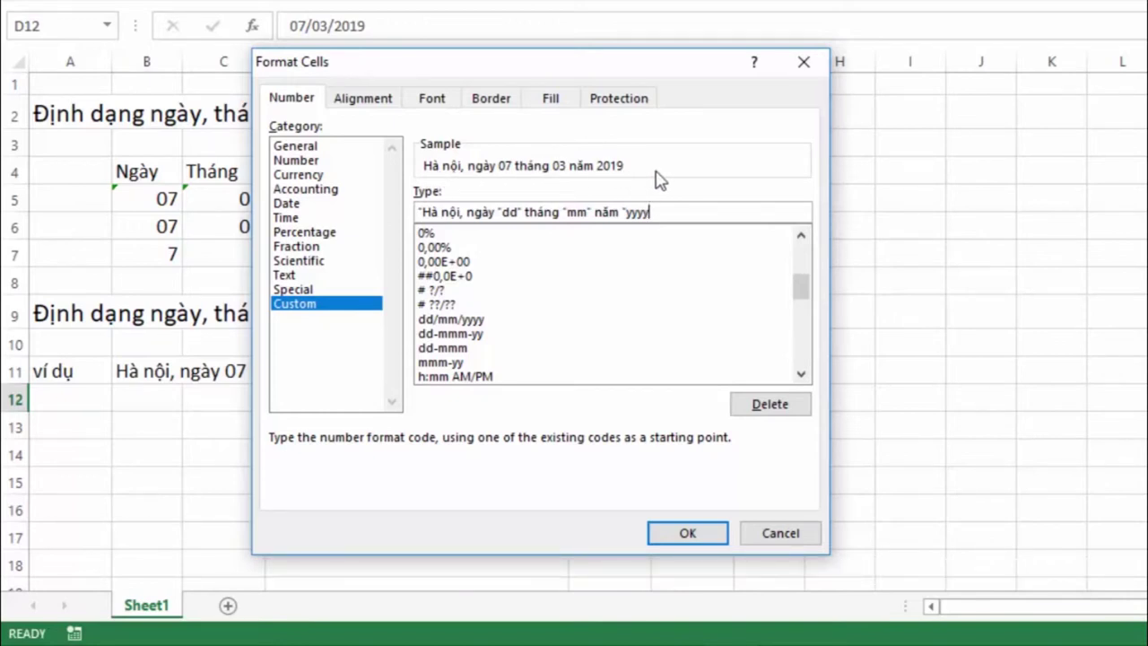
pyautogui.click(704, 535)
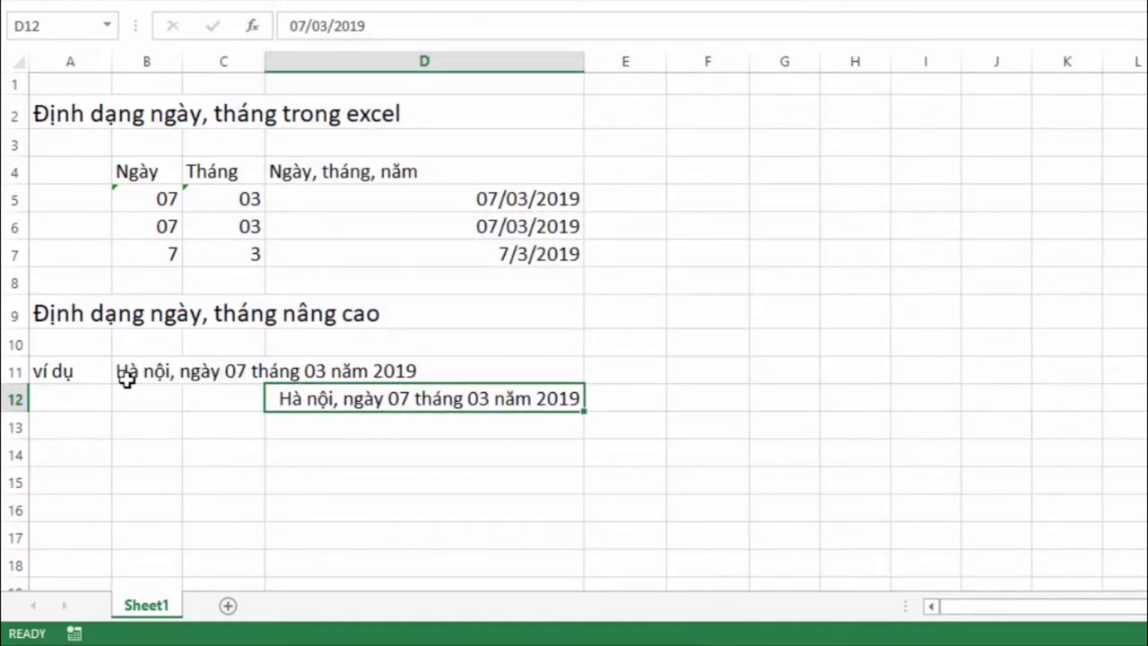
# Step: Rename the A11 label to 'ví dụ 1'
pyautogui.click(312, 438)
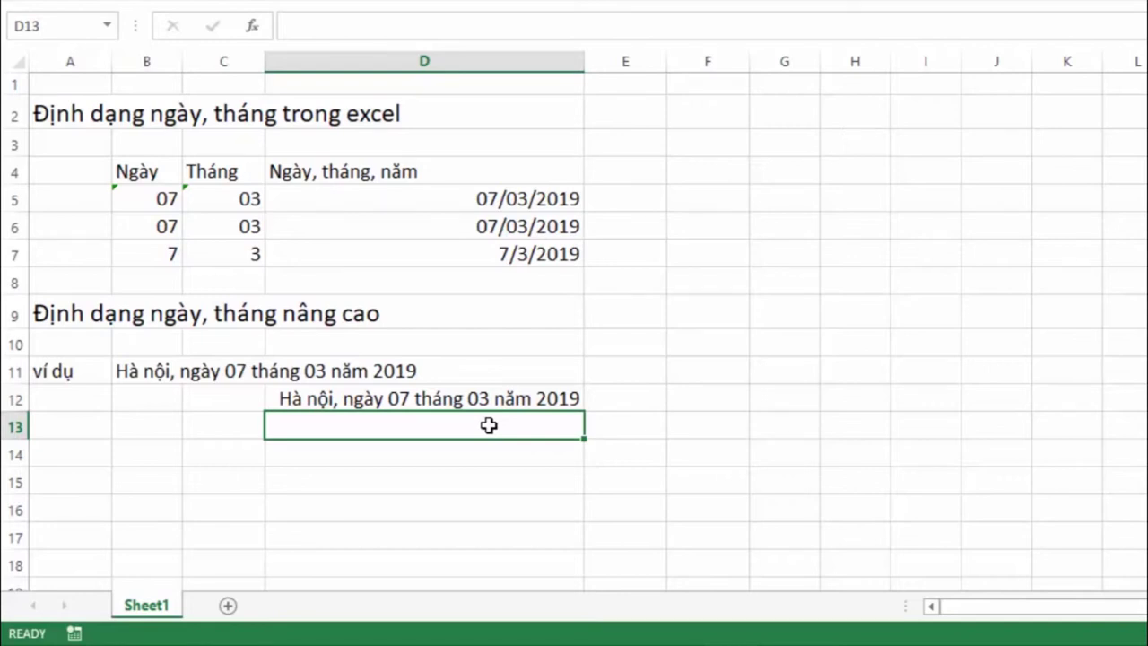
pyautogui.click(129, 434)
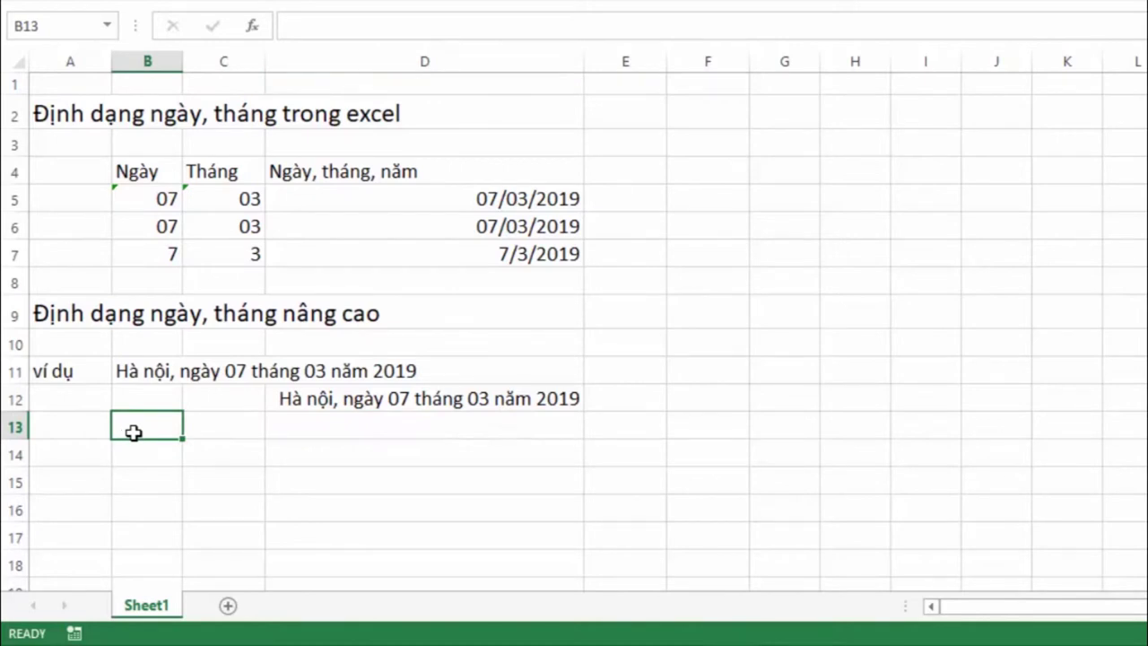
pyautogui.click(90, 377)
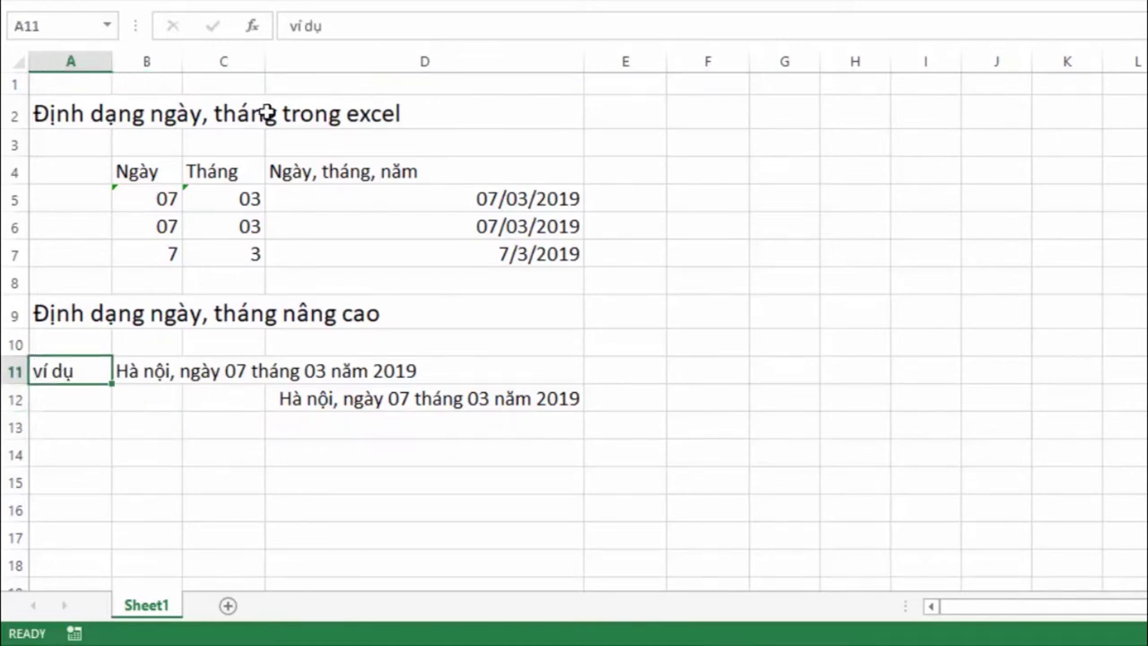
pyautogui.click(345, 26)
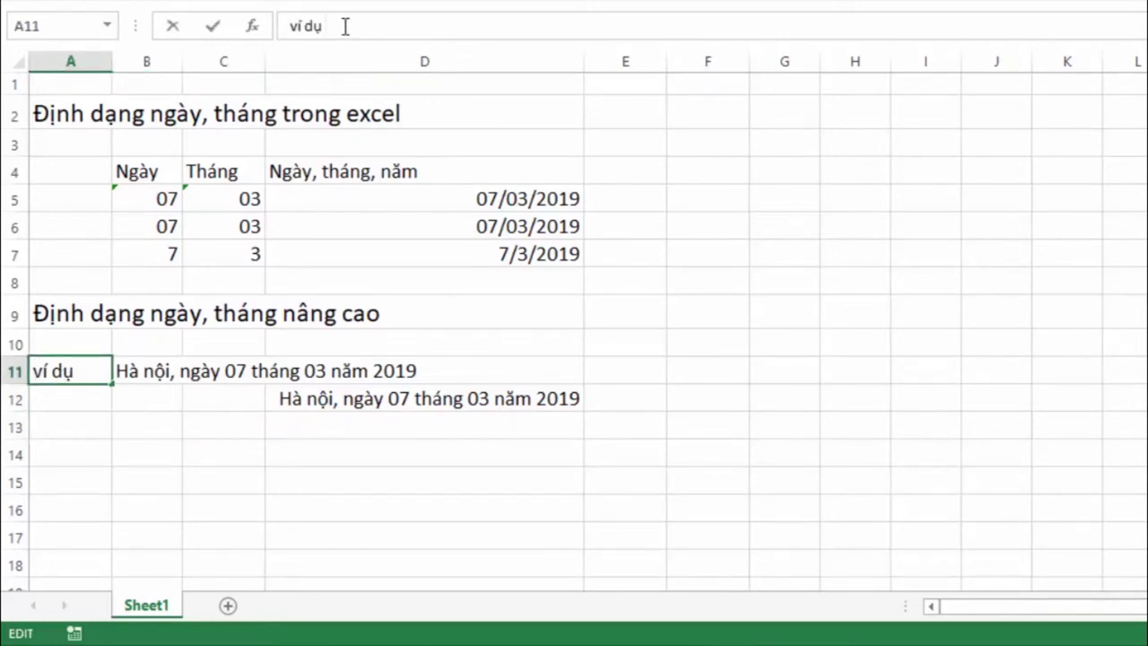
pyautogui.write(' 1')
pyautogui.click(56, 408)
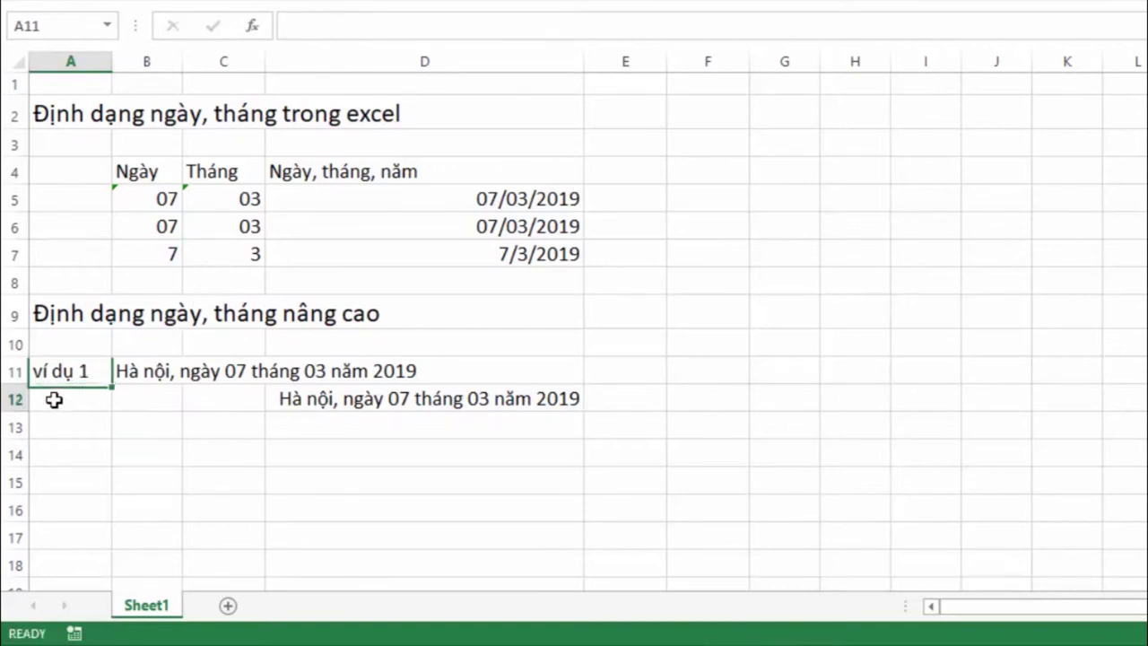
# Step: Enter the label 'ví dụ 2' in A13, then select B13
pyautogui.click(85, 430)
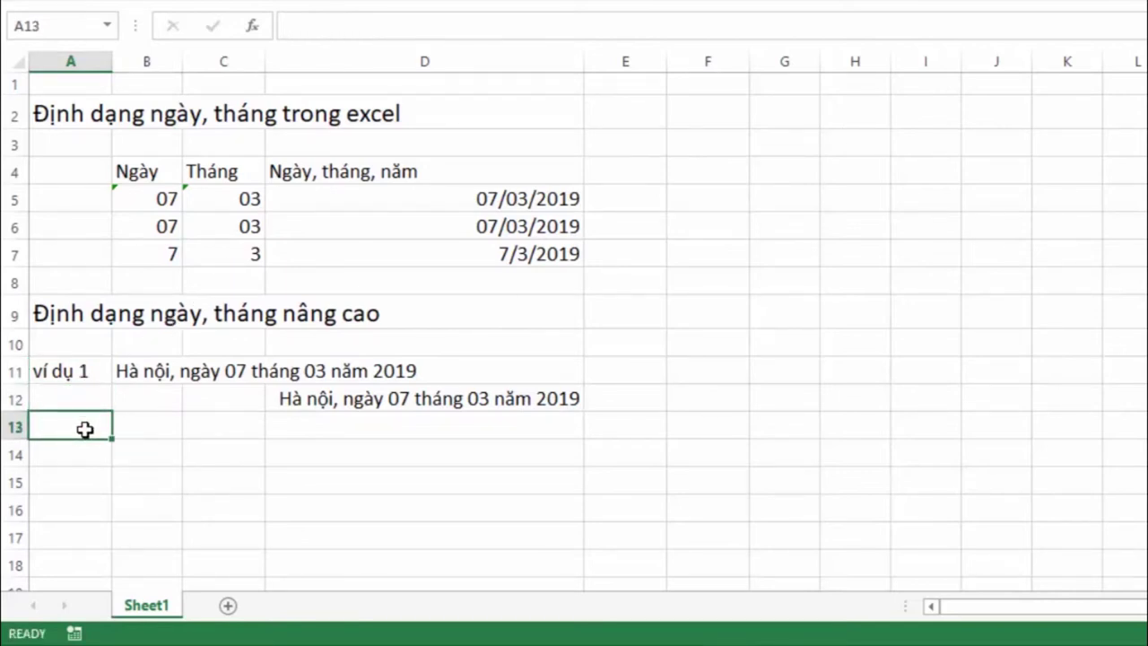
pyautogui.write('vi')
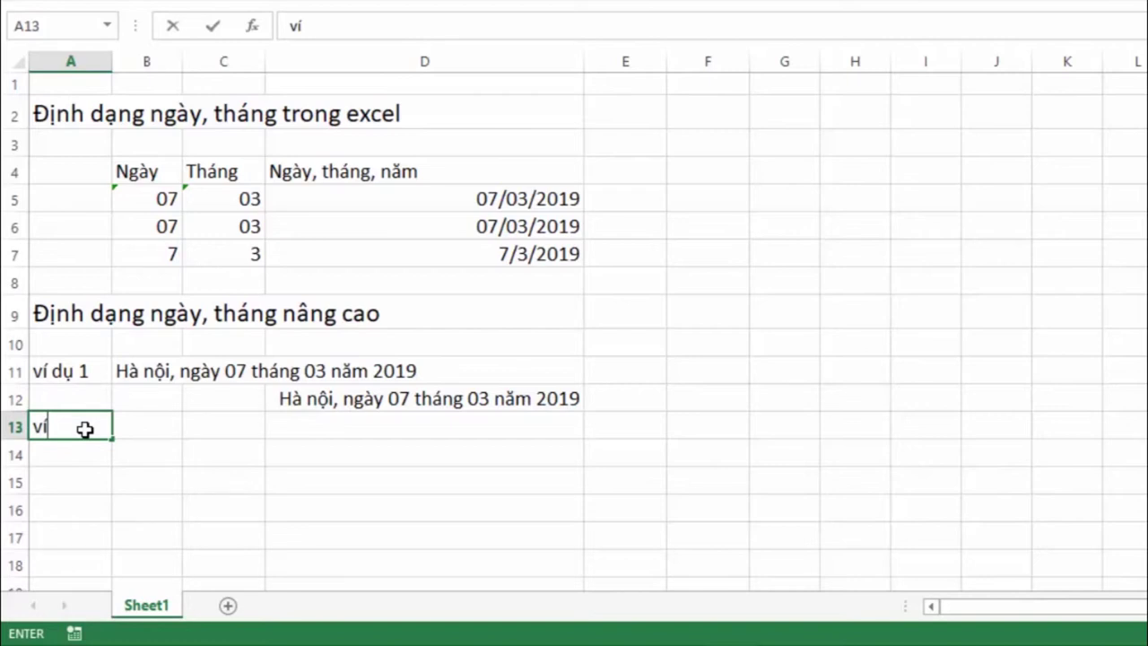
pyautogui.write(' dụ 2')
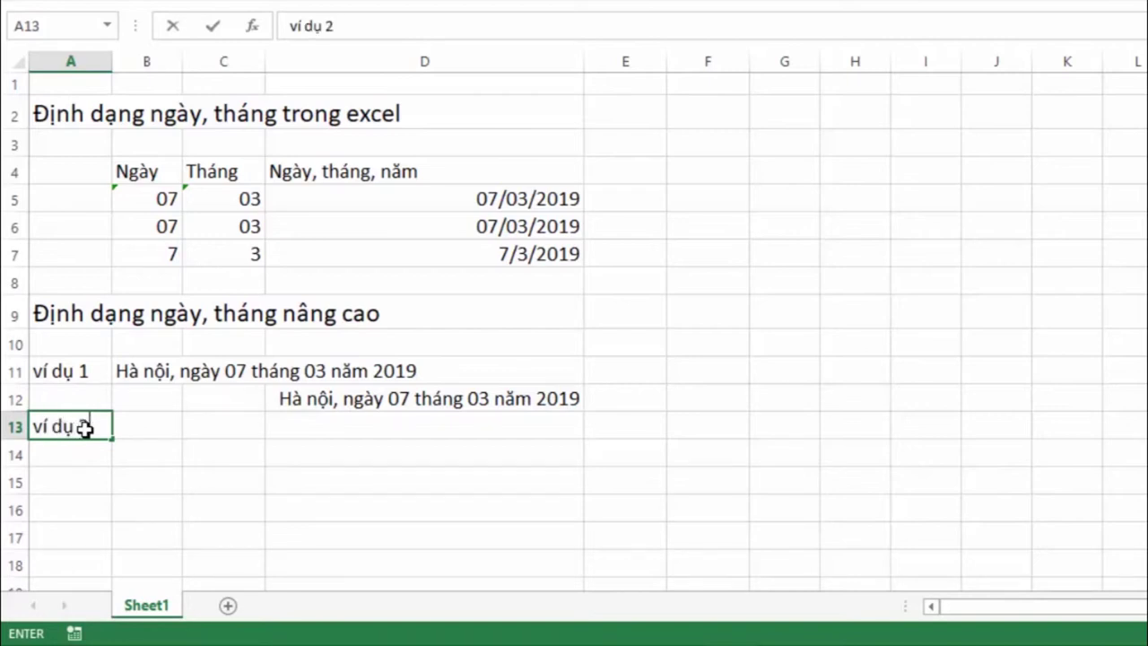
pyautogui.click(140, 456)
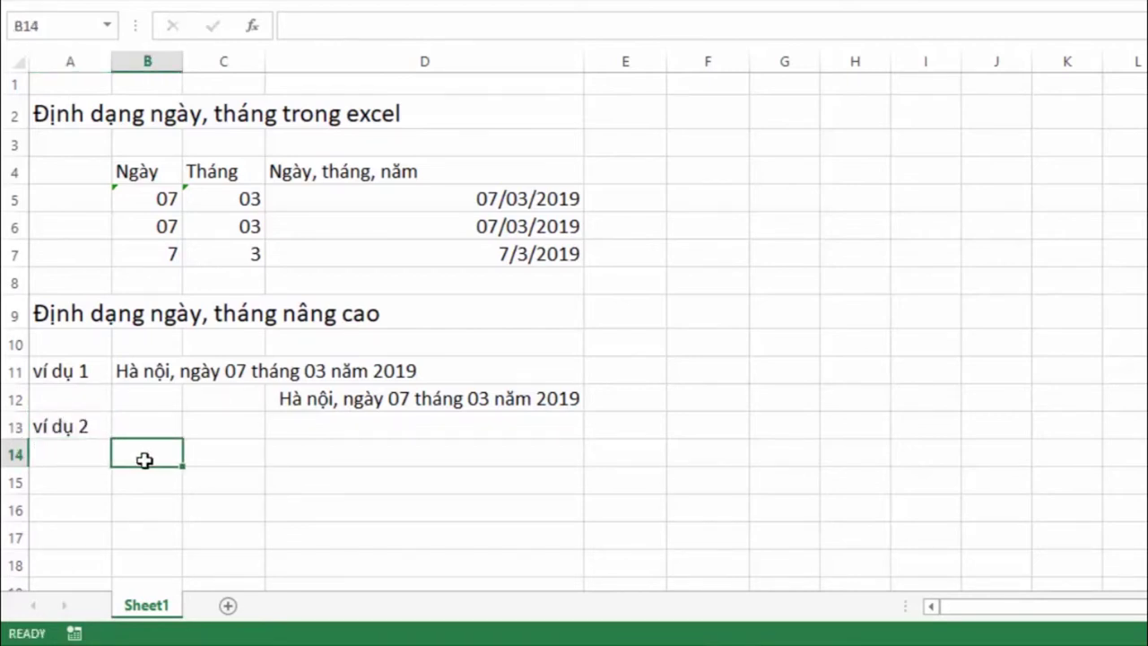
pyautogui.click(161, 424)
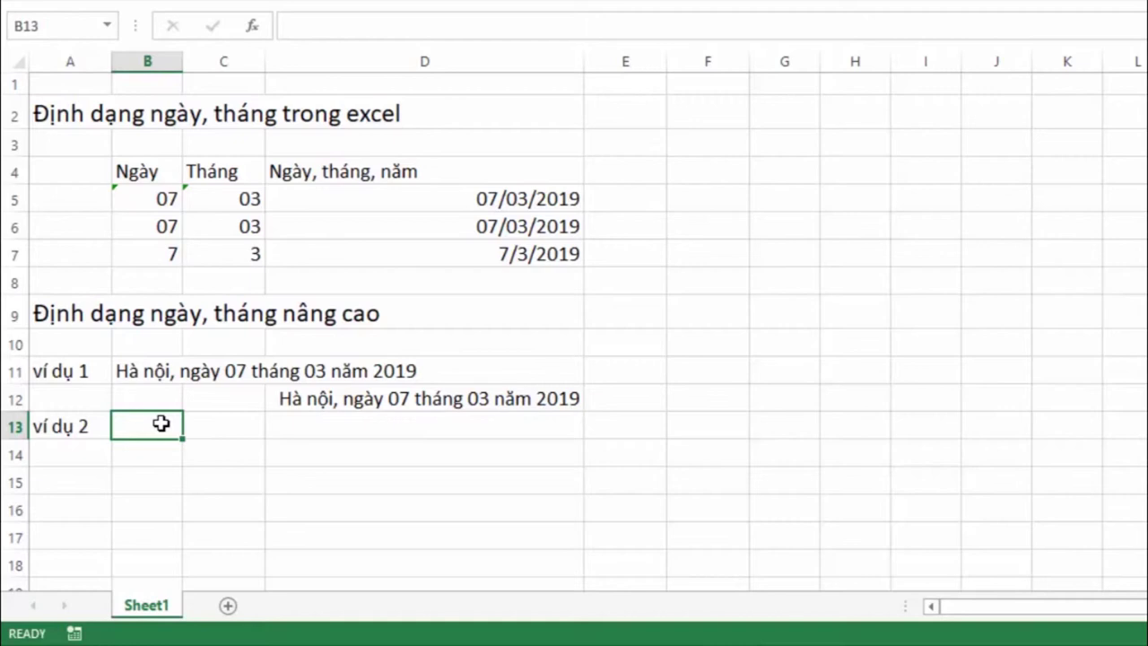
# Step: Type 'Hôm nay, ngày 07 tháng 03 năm 2019 tại trụ sở UBND tp Hà Nội, chúng tôi gồm:' in B13
pyautogui.write('Hôm')
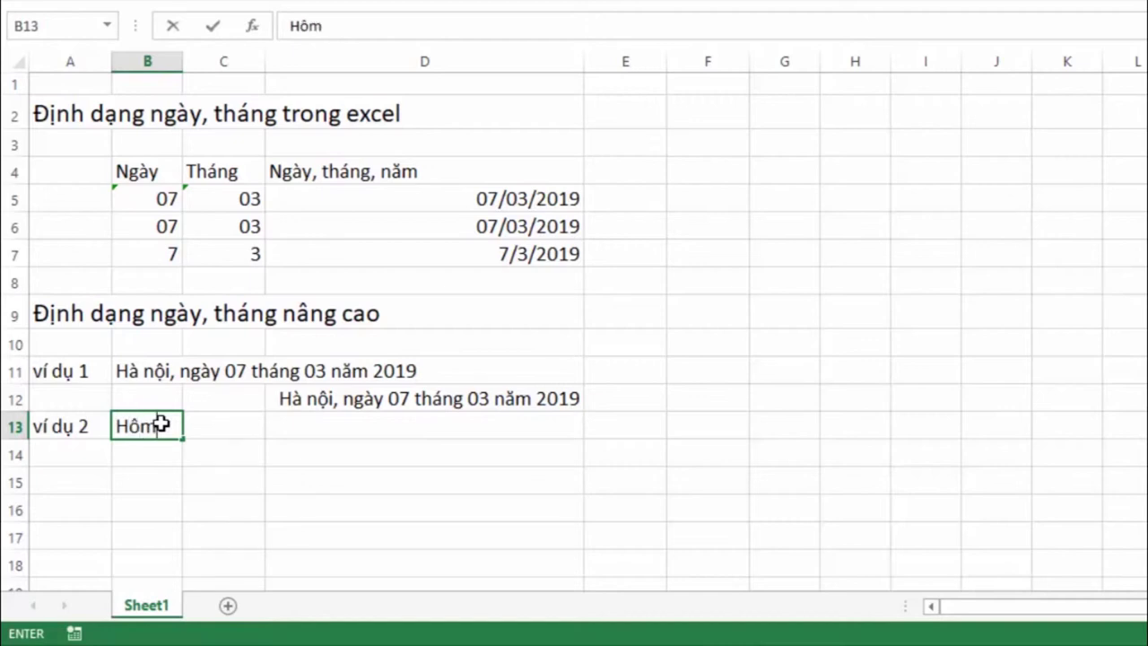
pyautogui.write(' nay')
pyautogui.write(',')
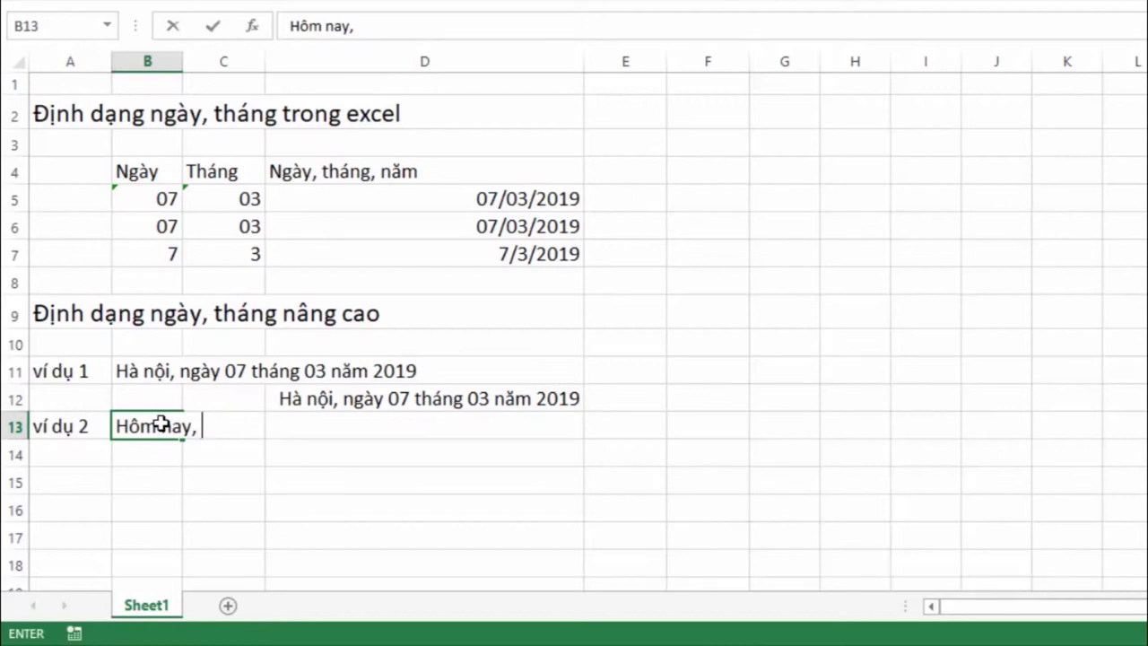
pyautogui.write(' ngay')
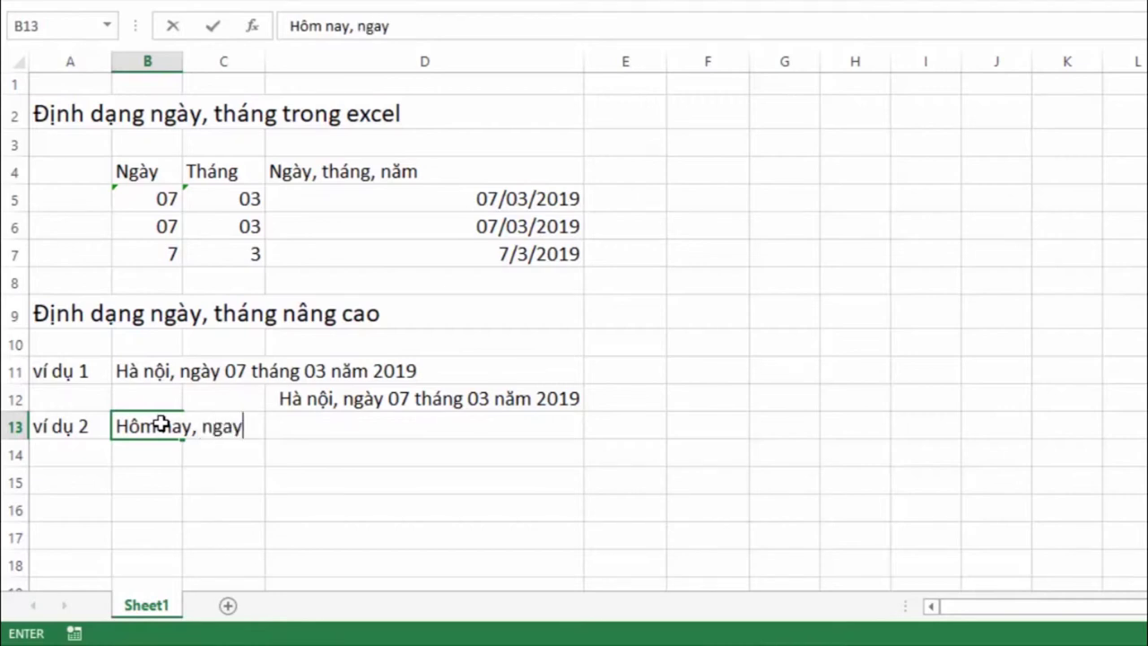
pyautogui.write('f')
pyautogui.write(' 07 th')
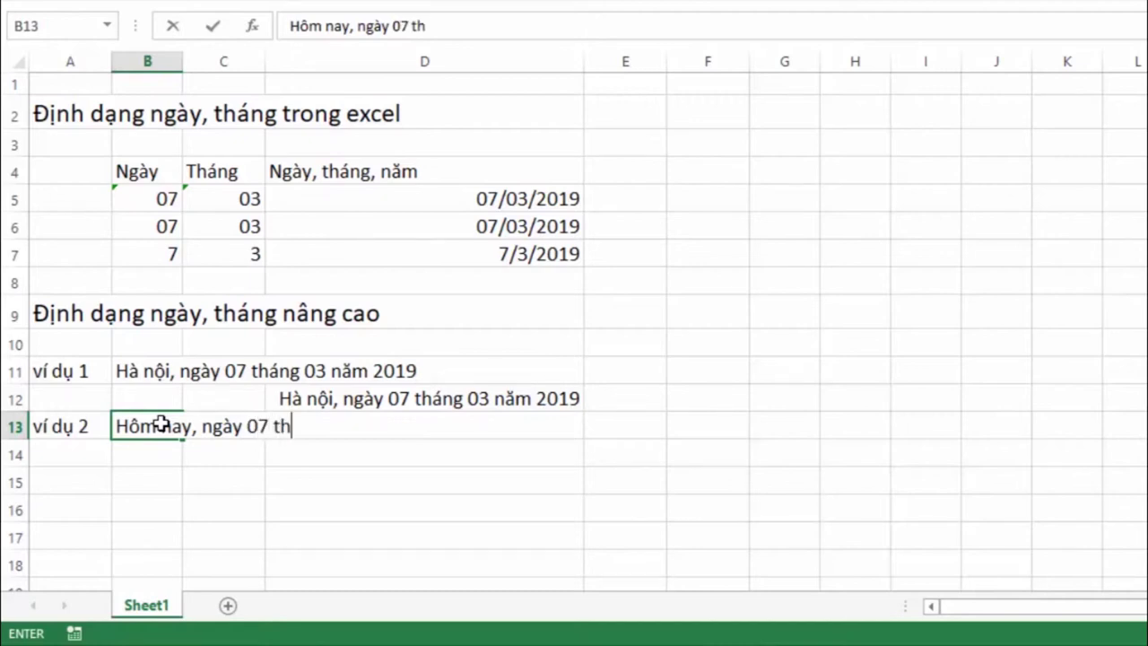
pyautogui.write('ang')
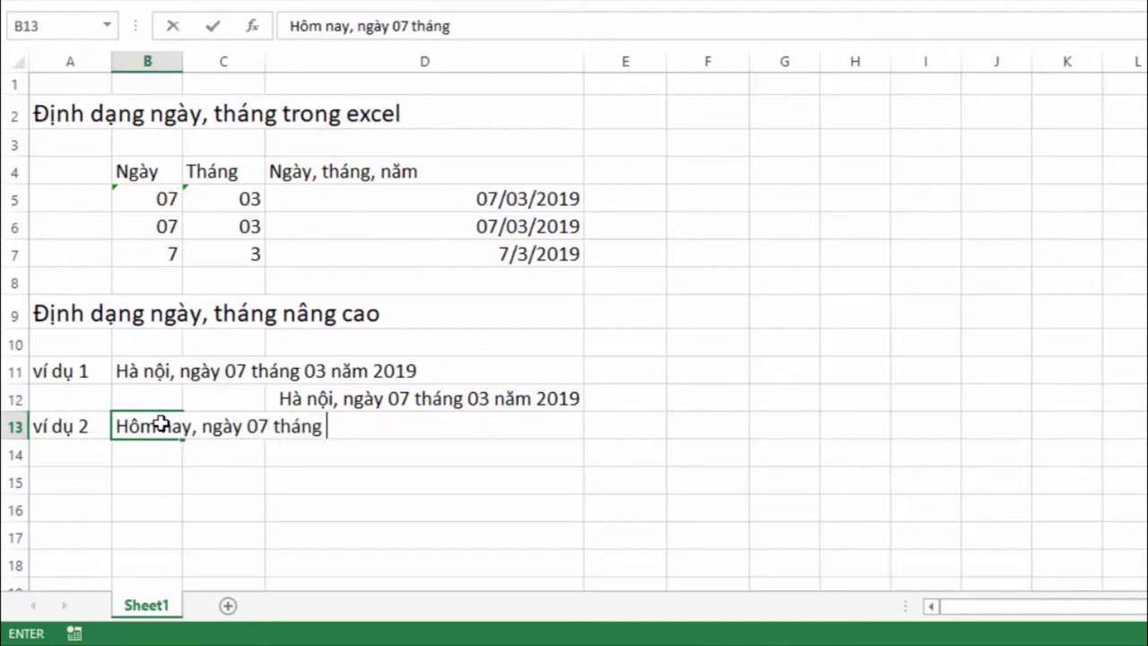
pyautogui.write(' 03 nă')
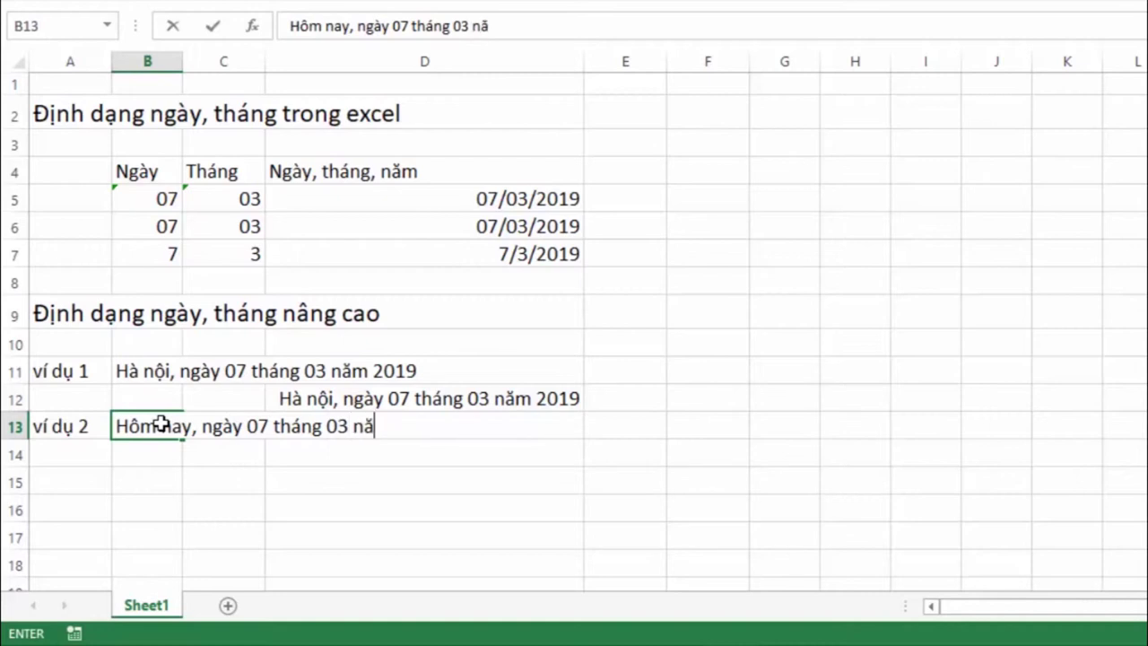
pyautogui.write('m ')
pyautogui.write('2')
pyautogui.write('019')
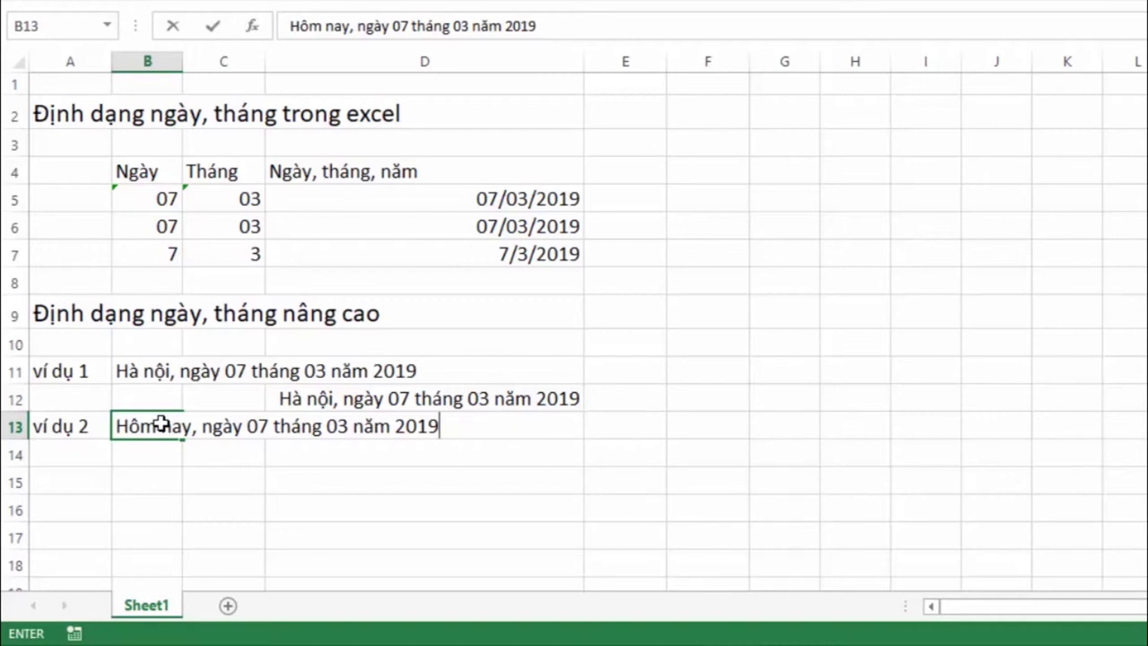
pyautogui.write('ta')
pyautogui.write('i')
pyautogui.write(' t')
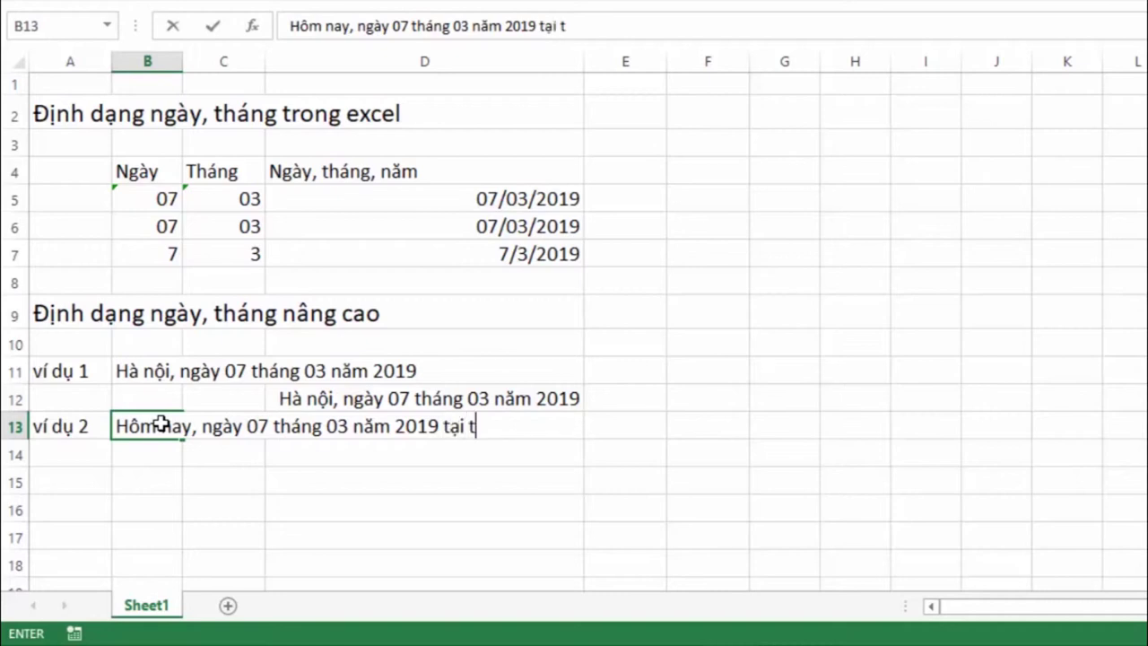
pyautogui.write('ruj')
pyautogui.write(' sơ')
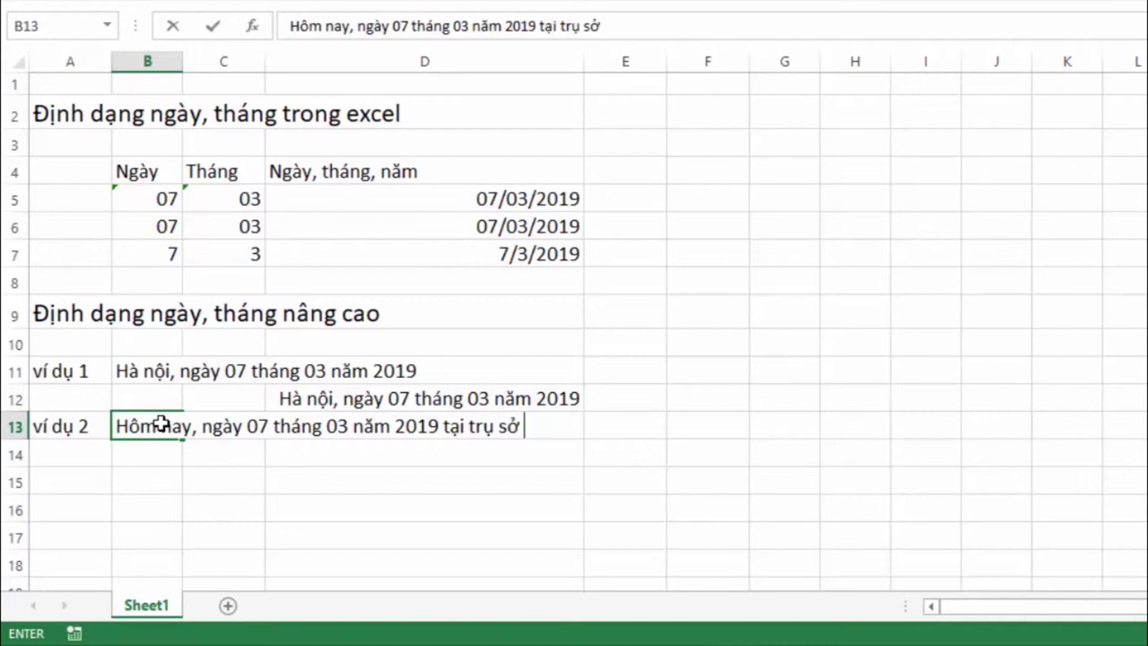
pyautogui.write(' UN')
pyautogui.press('BackSpace')
pyautogui.write('N')
pyautogui.press('BackSpace')
pyautogui.write('BND')
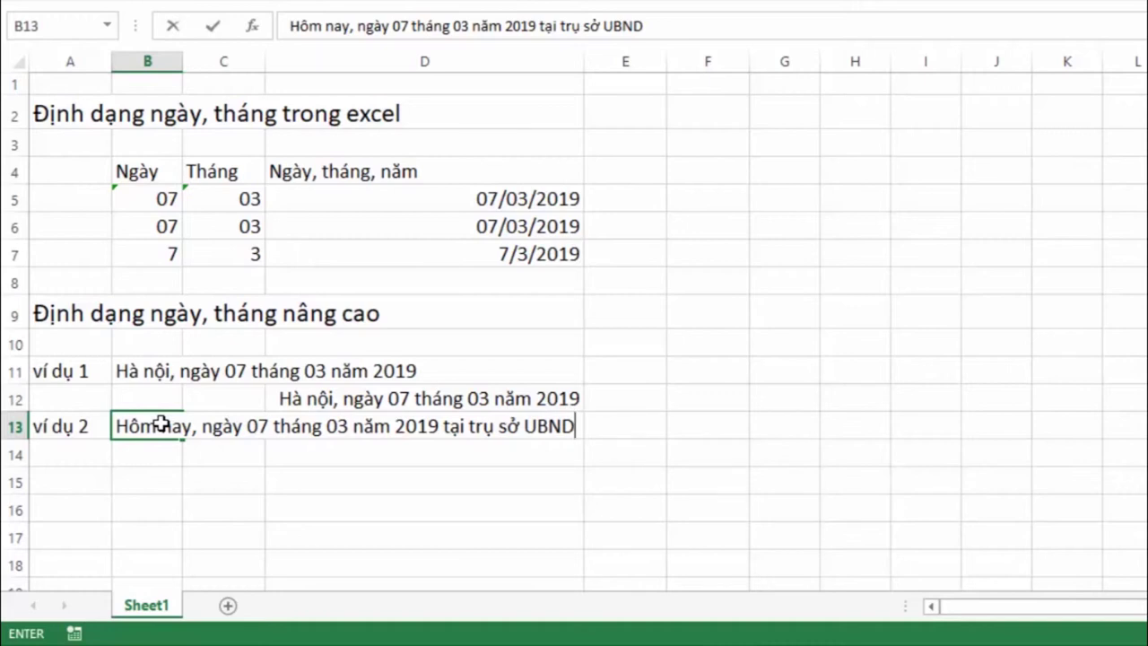
pyautogui.write('...')
pyautogui.write(',')
pyautogui.write(' chung')
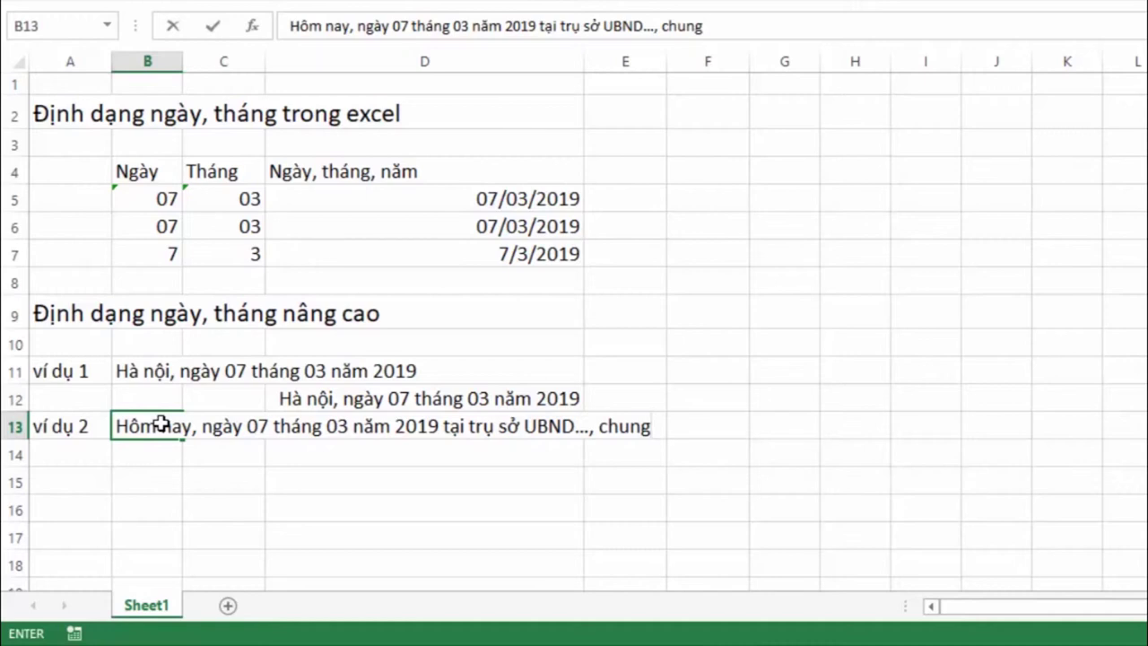
pyautogui.press('BackSpace')
pyautogui.press('BackSpace')
pyautogui.press('BackSpace')
pyautogui.press('BackSpace')
pyautogui.press('BackSpace')
pyautogui.press('BackSpace')
pyautogui.press('BackSpace')
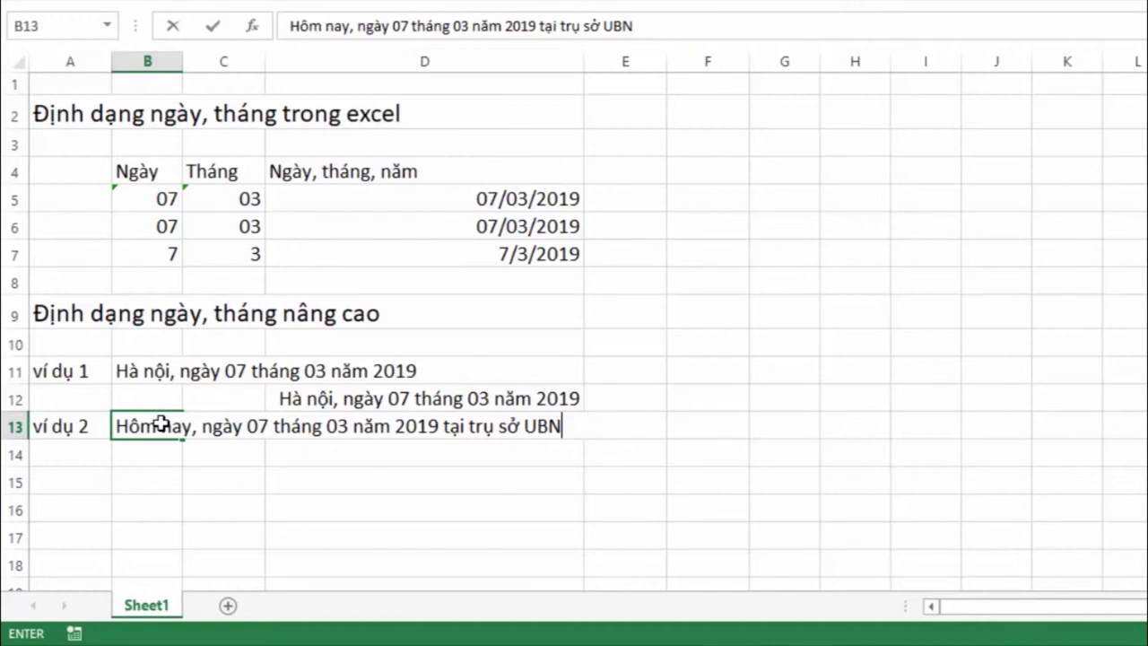
pyautogui.write('D ')
pyautogui.write('tp')
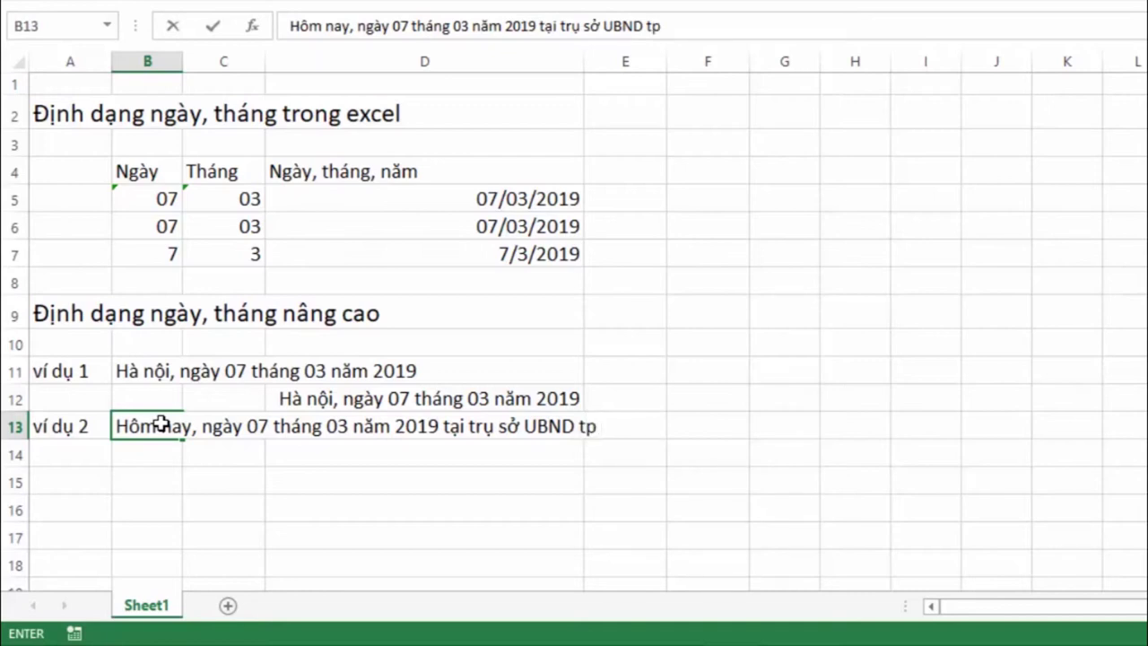
pyautogui.write(' Haf N')
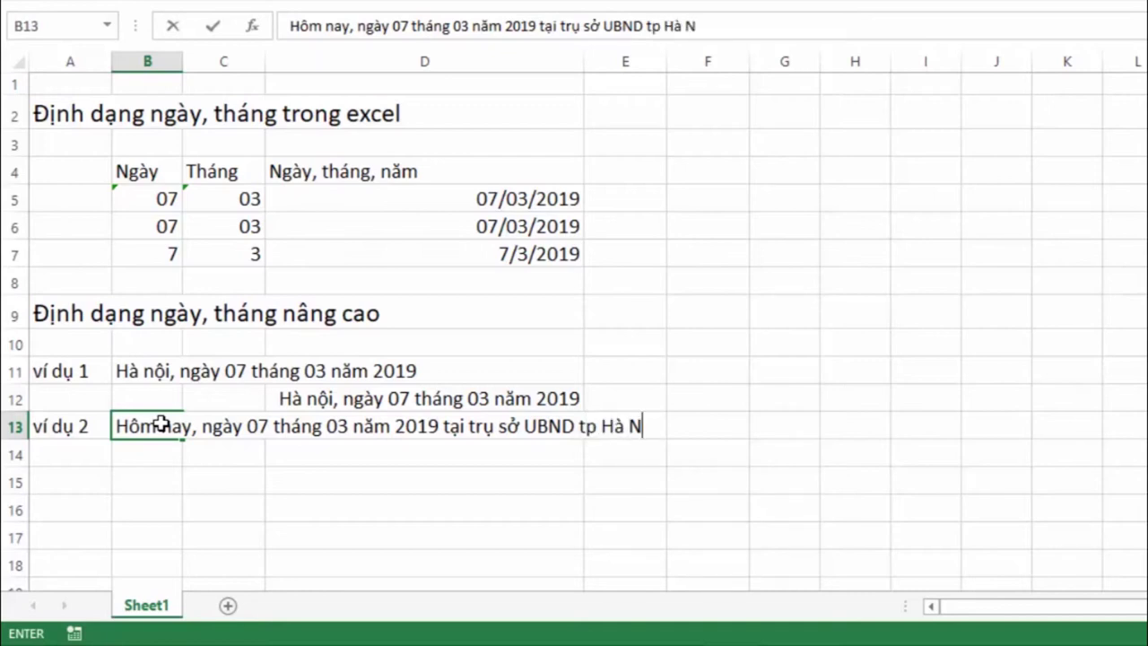
pyautogui.write('ooij')
pyautogui.write(', chungs')
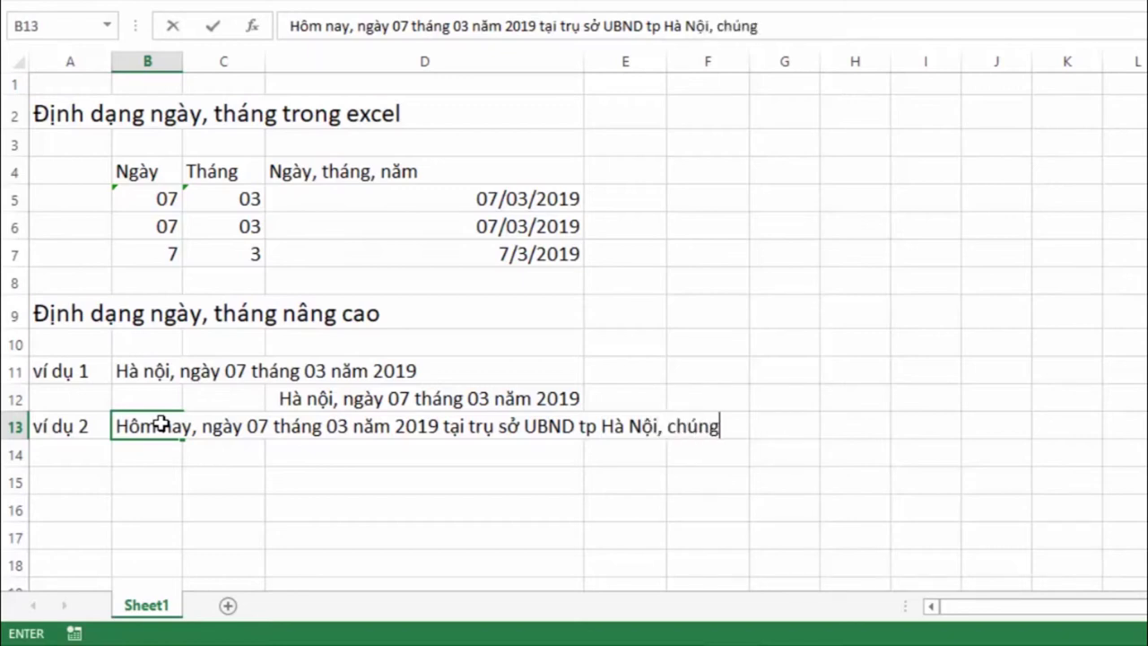
pyautogui.write(' tooi ')
pyautogui.write('goomf')
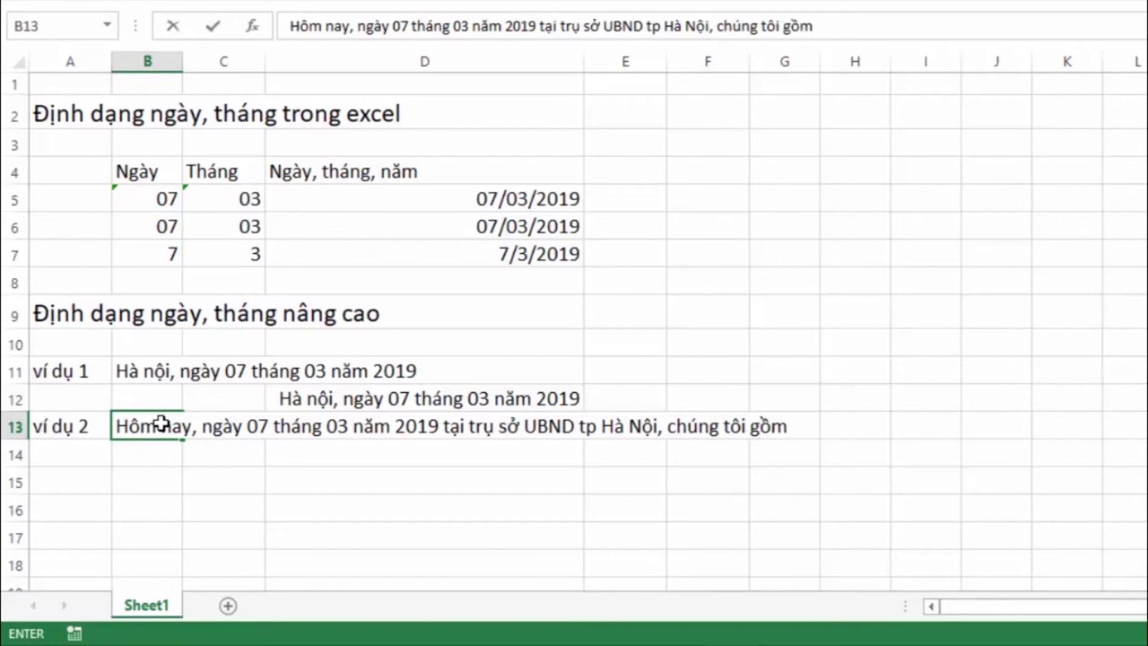
pyautogui.write(':')
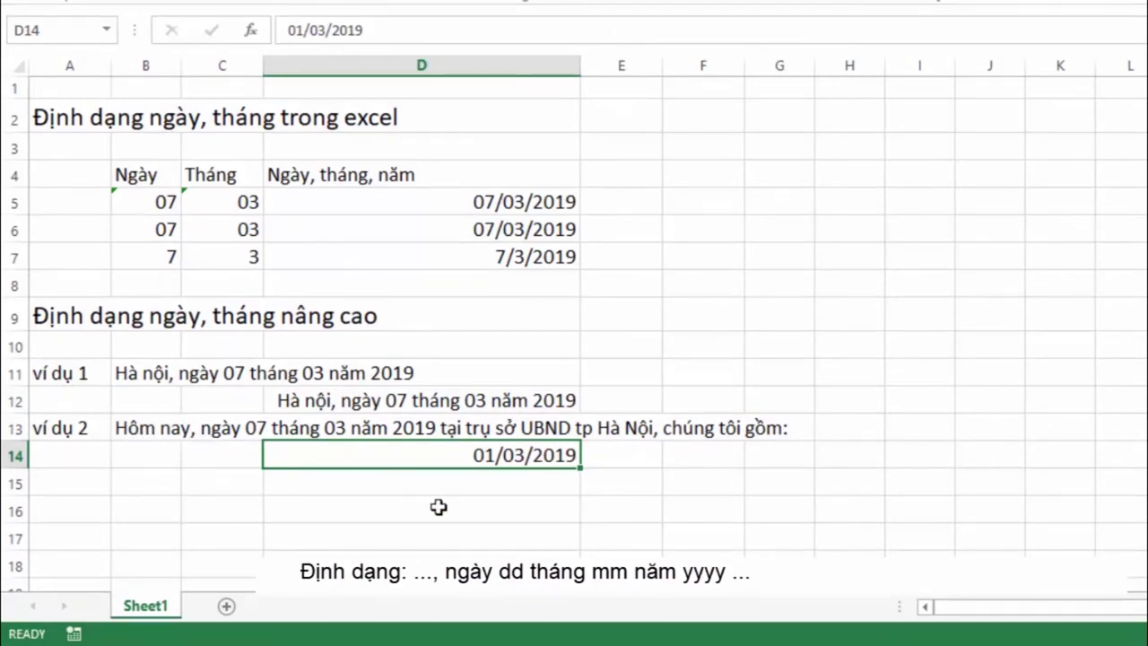
# Step: Replace dd/mm/yyyy with a custom code wrapping the date in the 'Hà Nội… chúng tôi gồm:' sentence
pyautogui.hotkey('ctrl', '1')
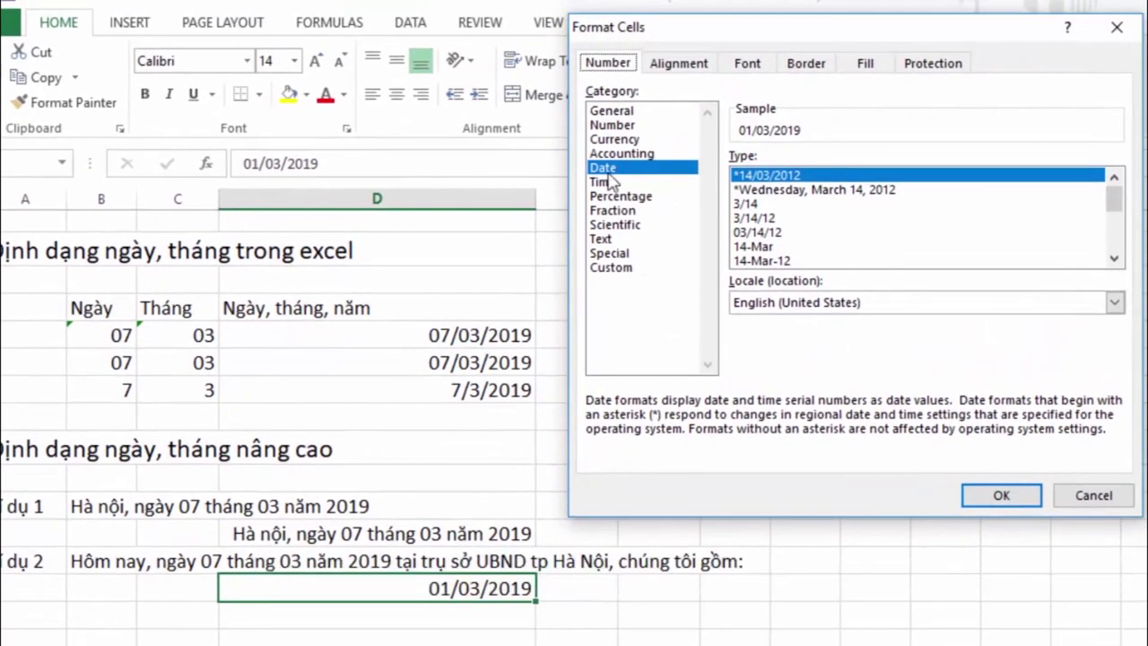
pyautogui.click(613, 268)
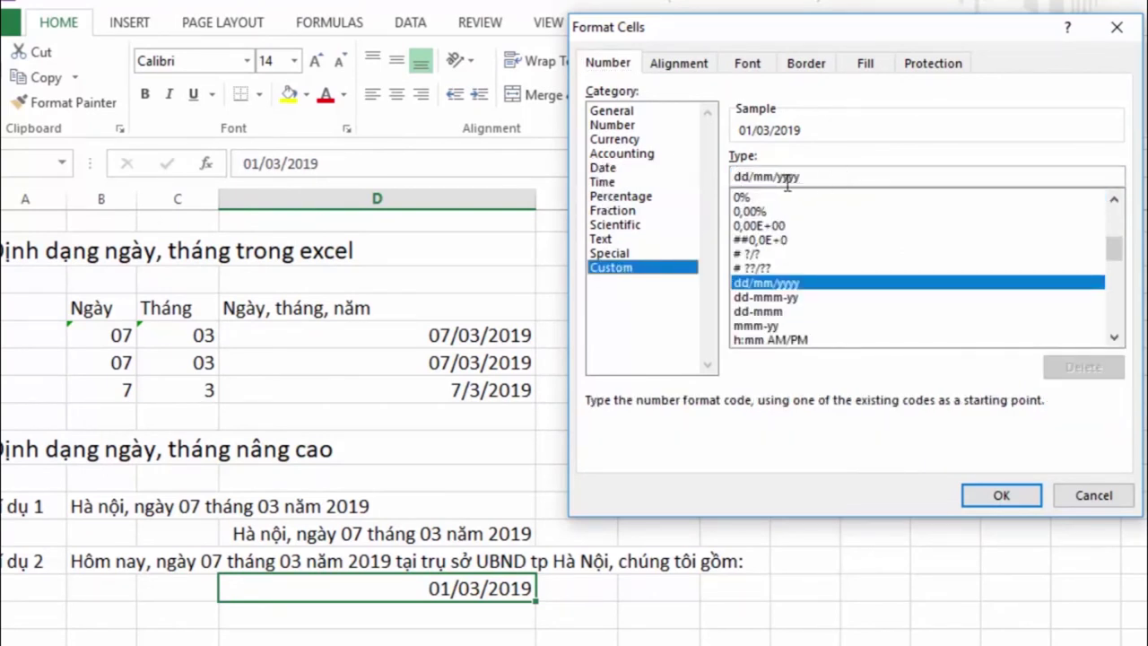
pyautogui.click(839, 177)
pyautogui.moveTo(808, 177); pyautogui.dragTo(733, 177)
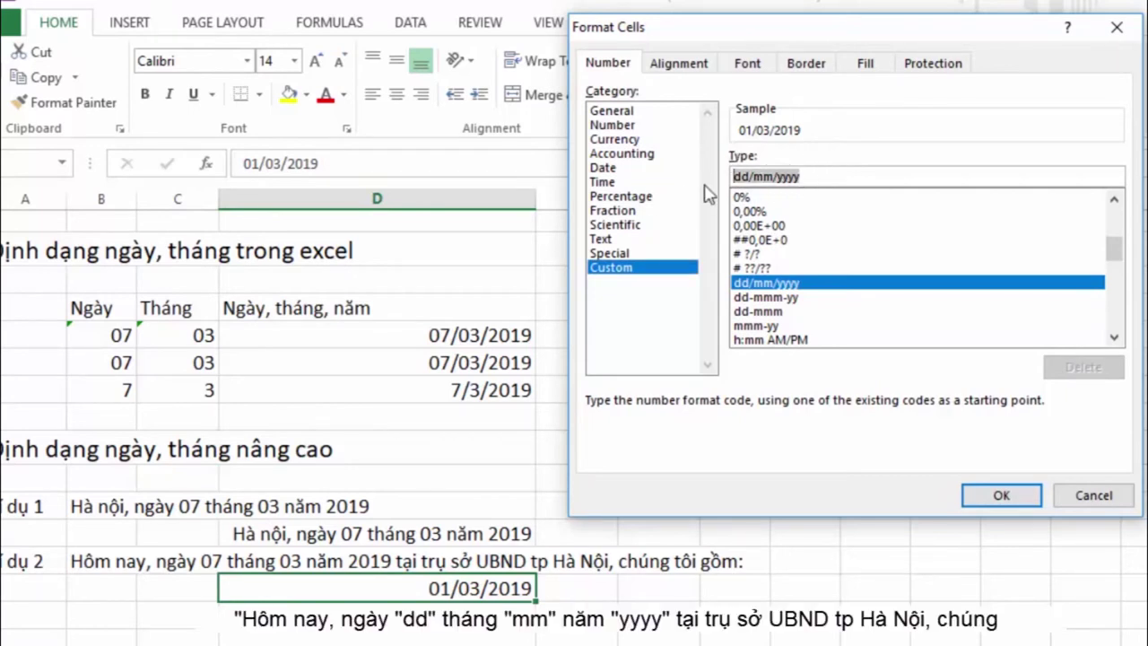
pyautogui.write('"')
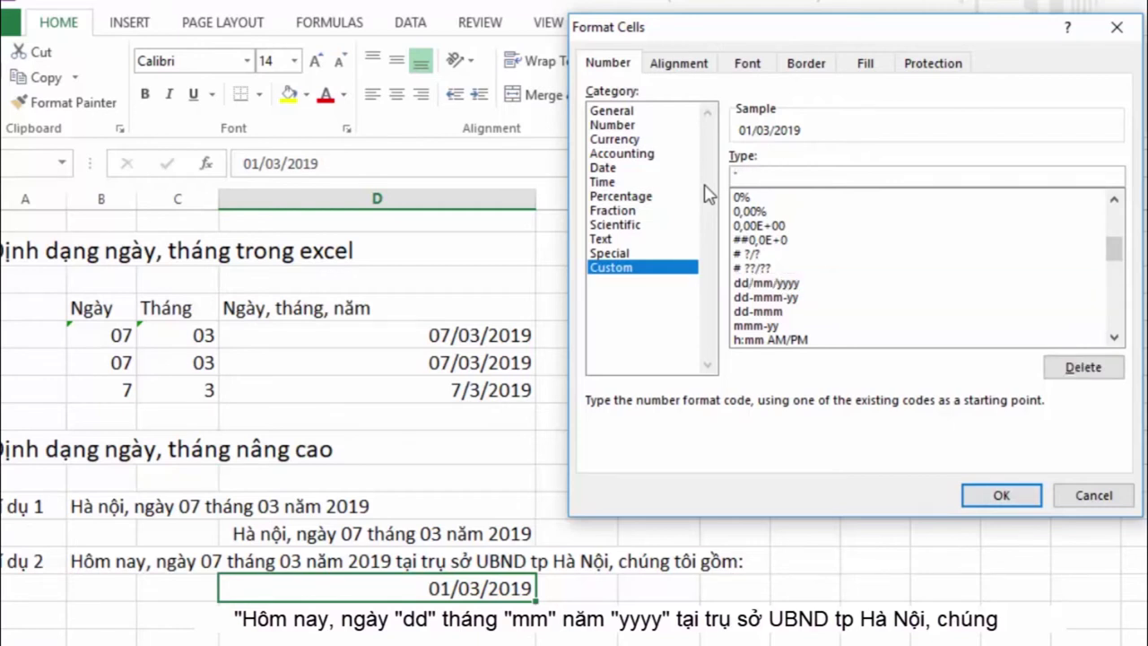
pyautogui.write('Hà ')
pyautogui.write('Nội')
pyautogui.write(', ')
pyautogui.write('ngay')
pyautogui.write(' "')
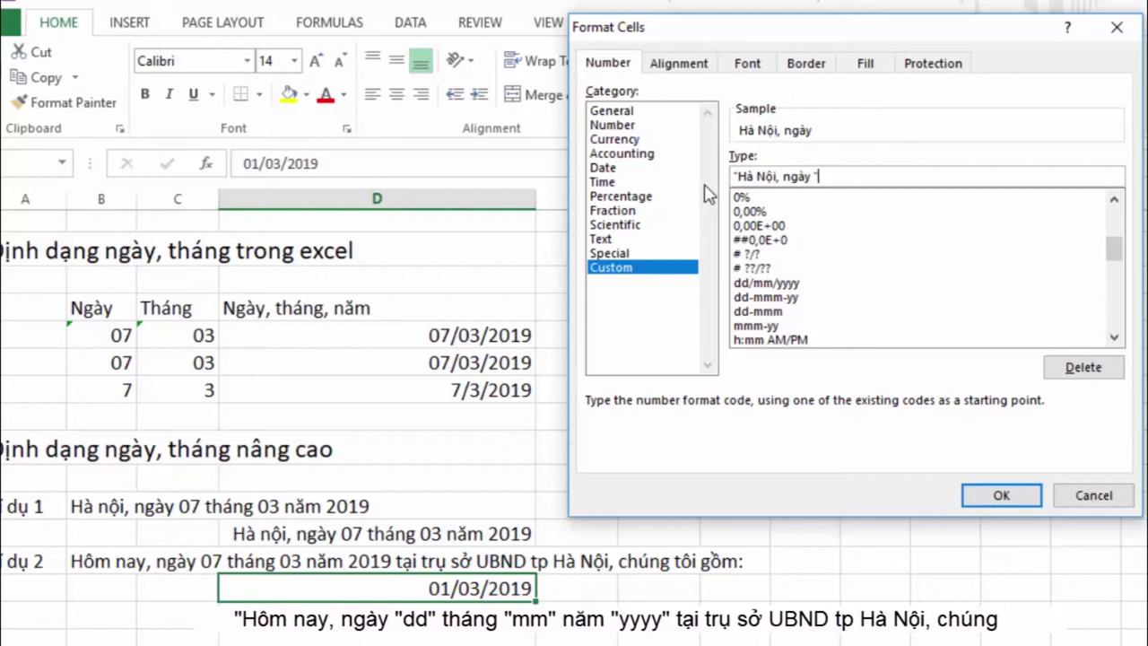
pyautogui.write('d')
pyautogui.write('d"')
pyautogui.write(' thang')
pyautogui.write(' "')
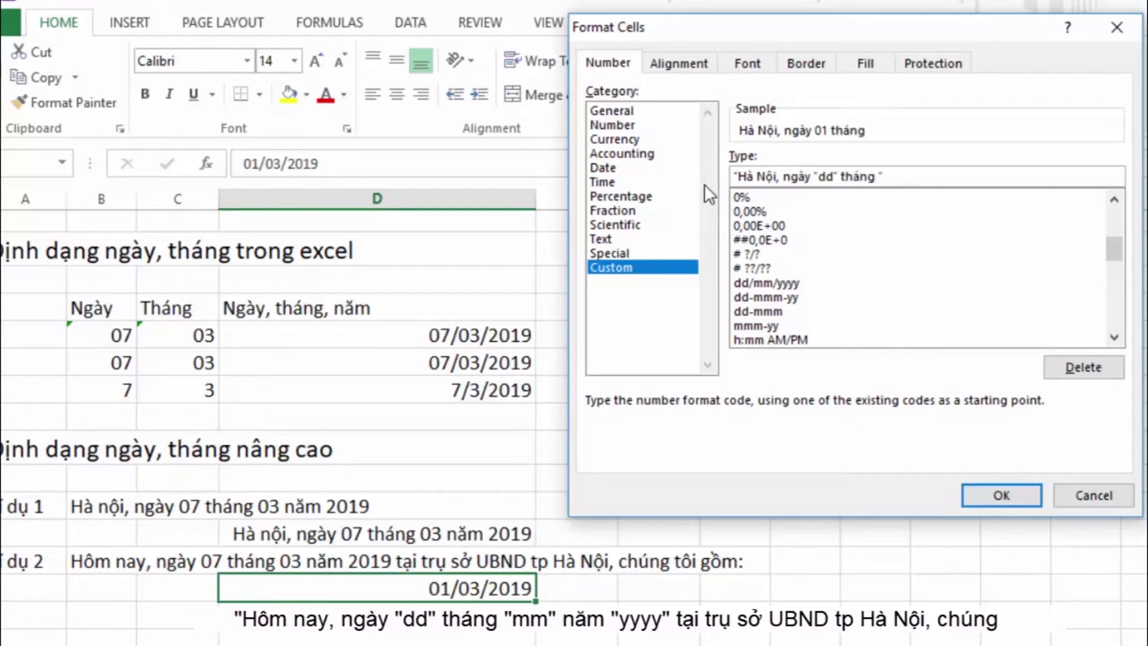
pyautogui.write('mm"')
pyautogui.write(' năm')
pyautogui.write('"y')
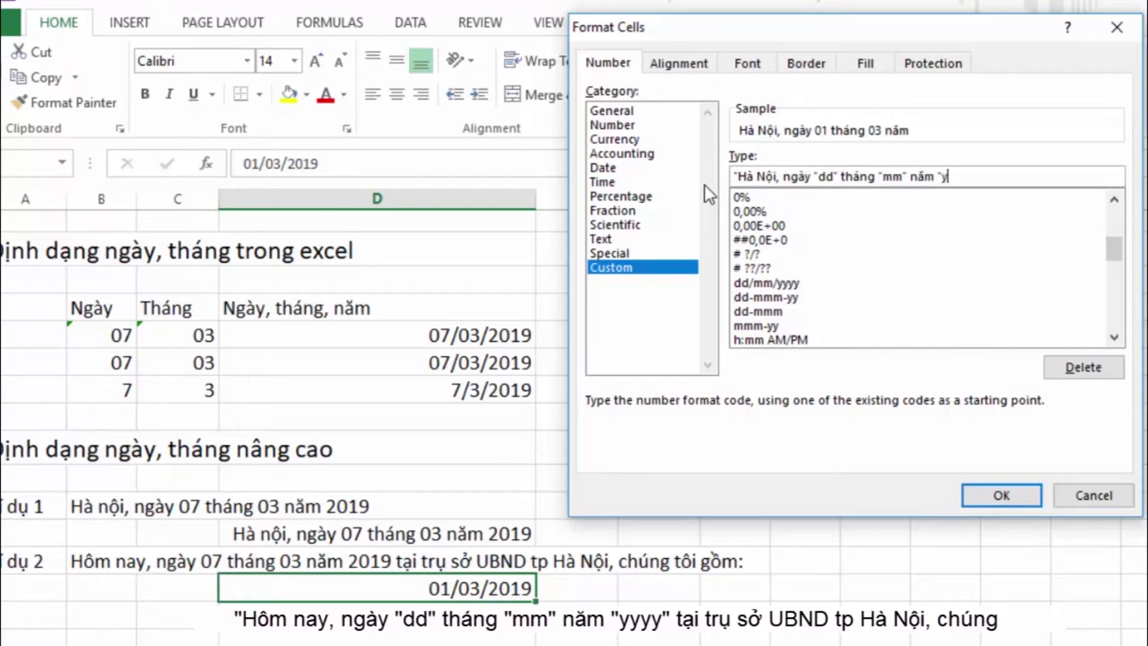
pyautogui.write('yyy')
pyautogui.write('"')
pyautogui.write('ta')
pyautogui.write('i tru')
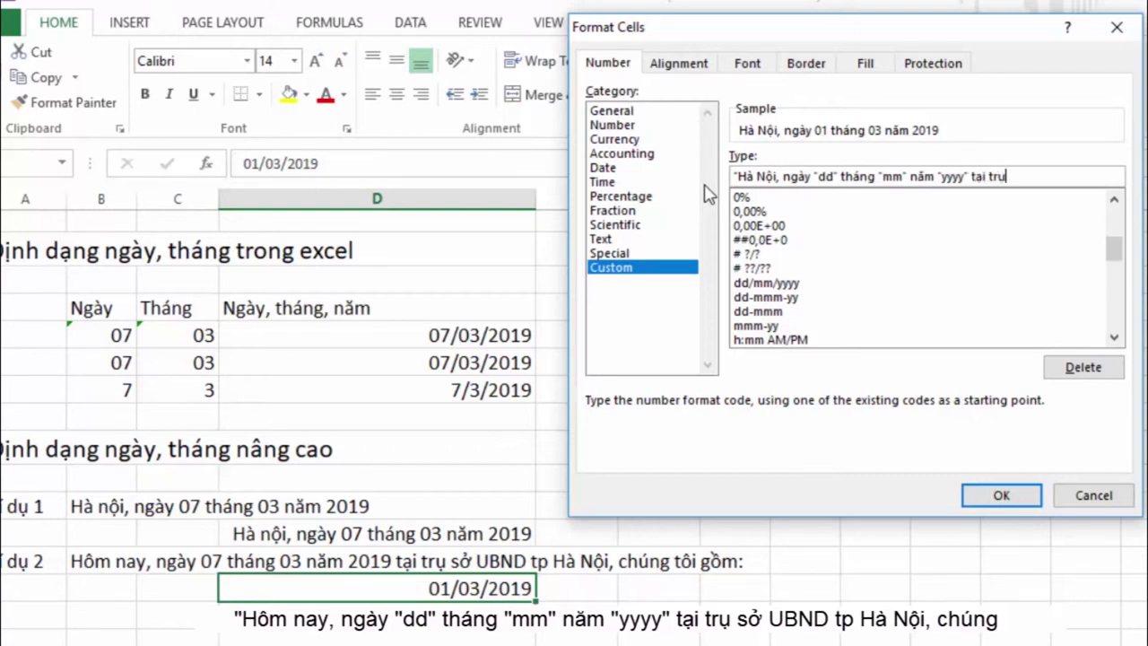
pyautogui.write(' sơ')
pyautogui.write(' U')
pyautogui.write('BND')
pyautogui.write(' tp ')
pyautogui.write('Ha')
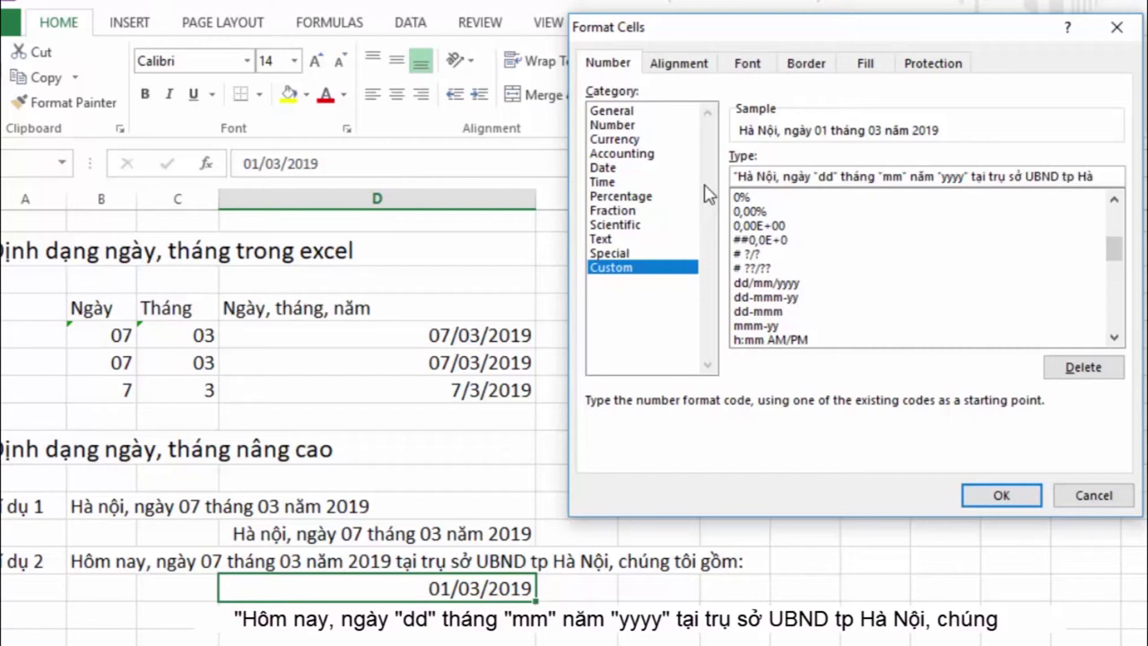
pyautogui.write(' Nội')
pyautogui.write(', ch')
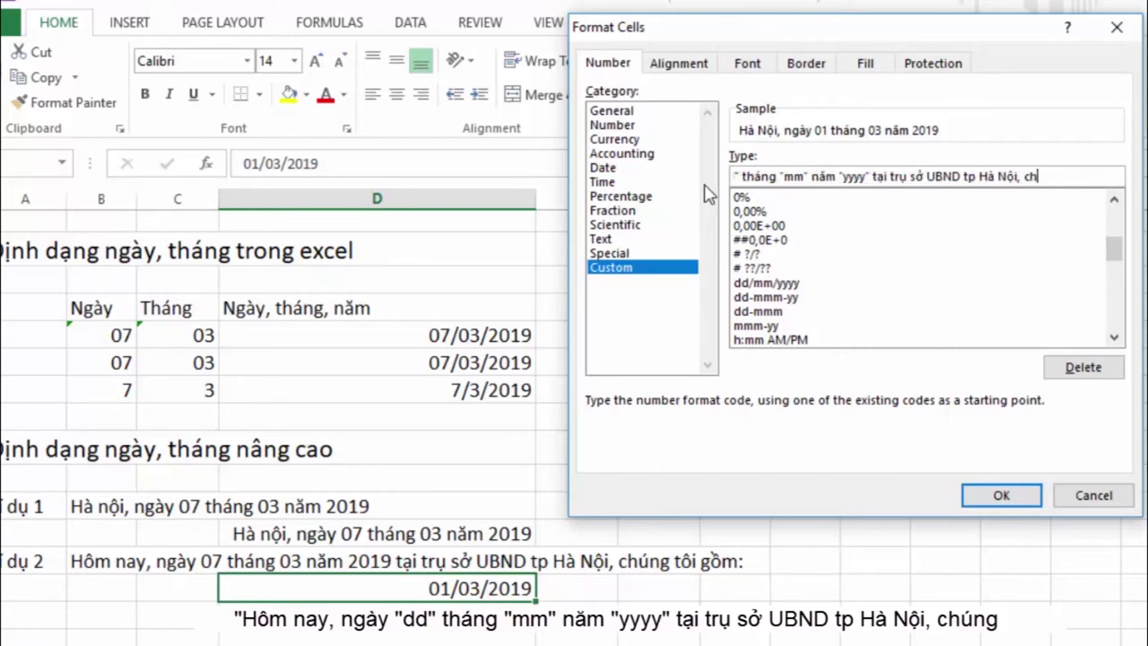
pyautogui.write('ung tô')
pyautogui.write('i gom')
pyautogui.write('f')
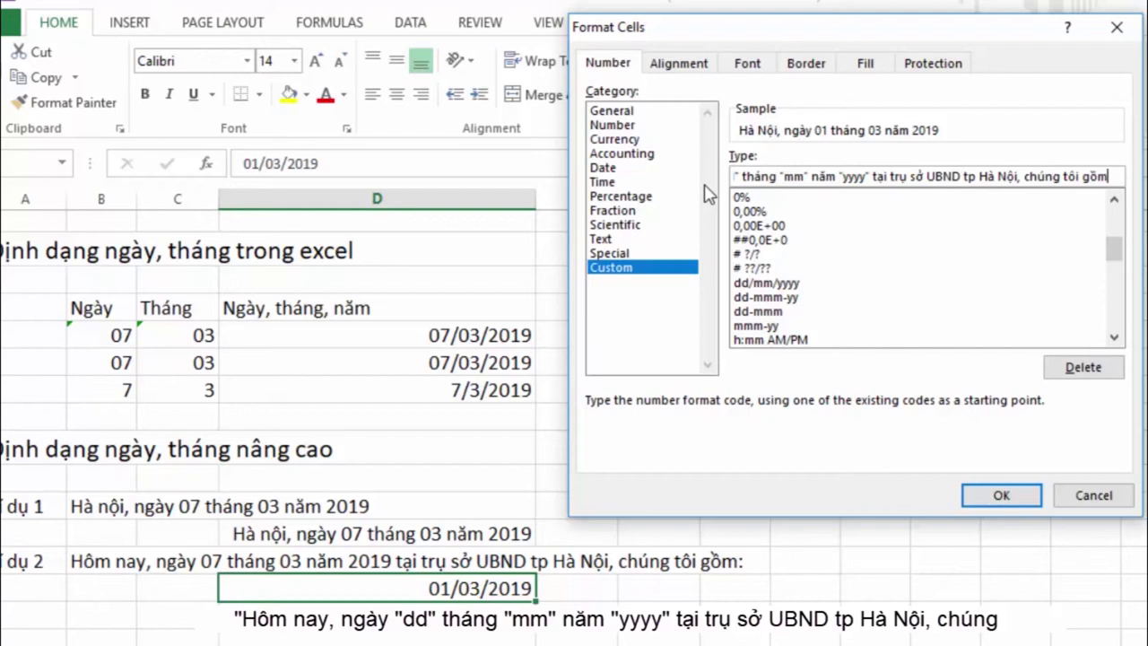
pyautogui.write('"')
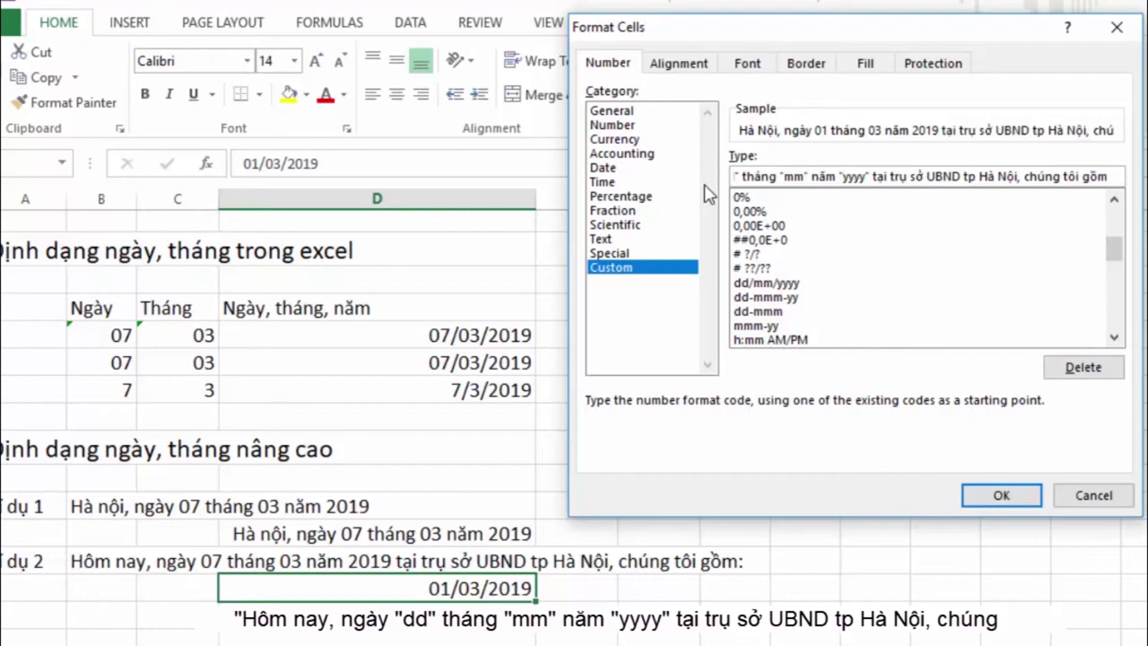
pyautogui.write(':')
pyautogui.write('"')
# Step: Apply the custom format, then merge B14:D14 and left-align the date sentence
pyautogui.click(998, 499)
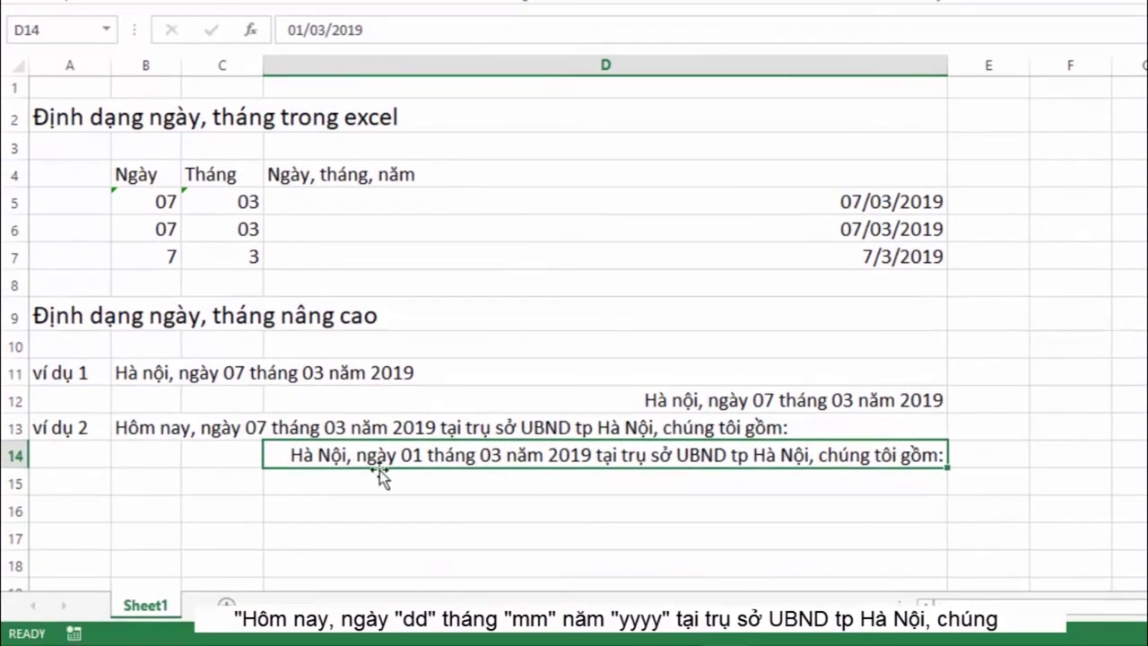
pyautogui.moveTo(66, 455); pyautogui.dragTo(302, 454)
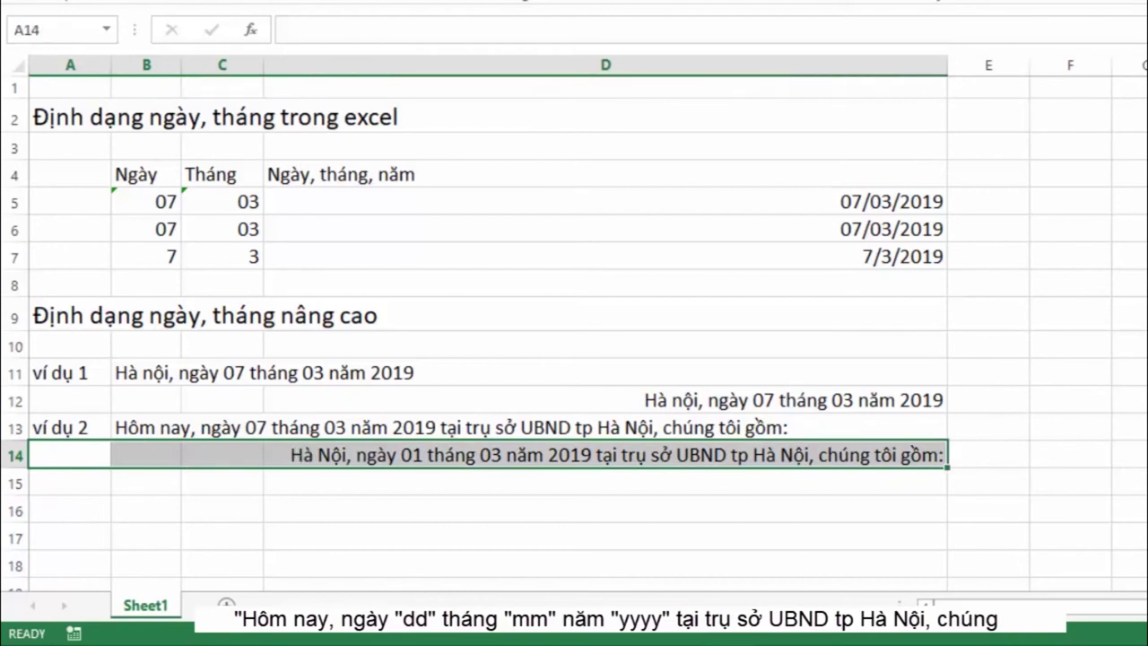
pyautogui.click(528, 566)
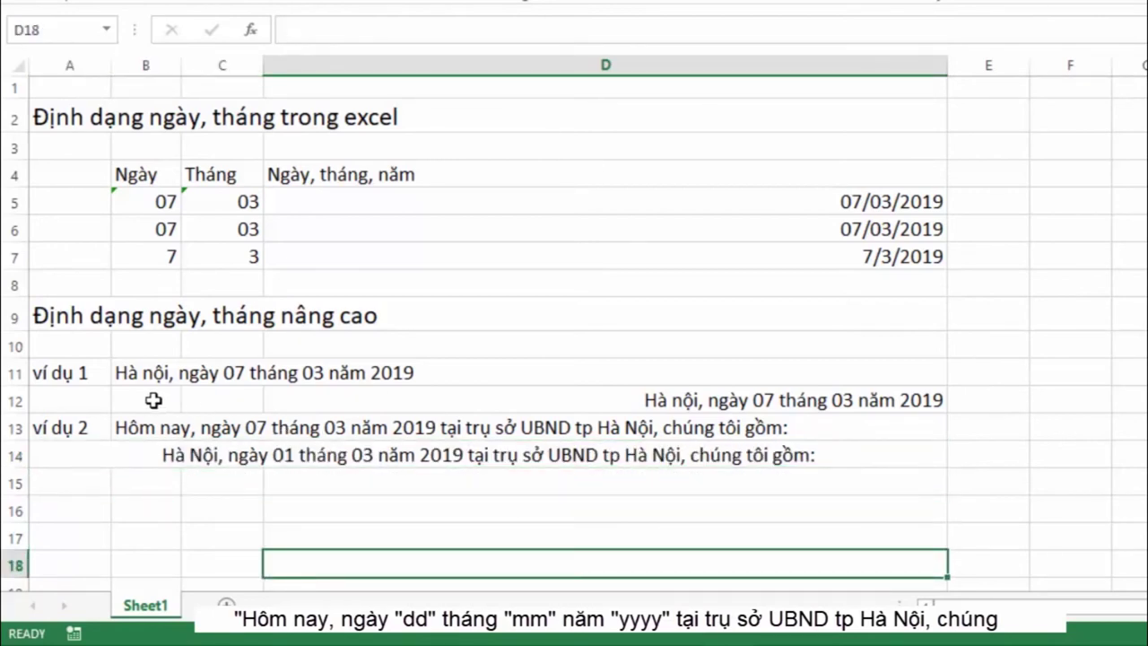
pyautogui.click(271, 459)
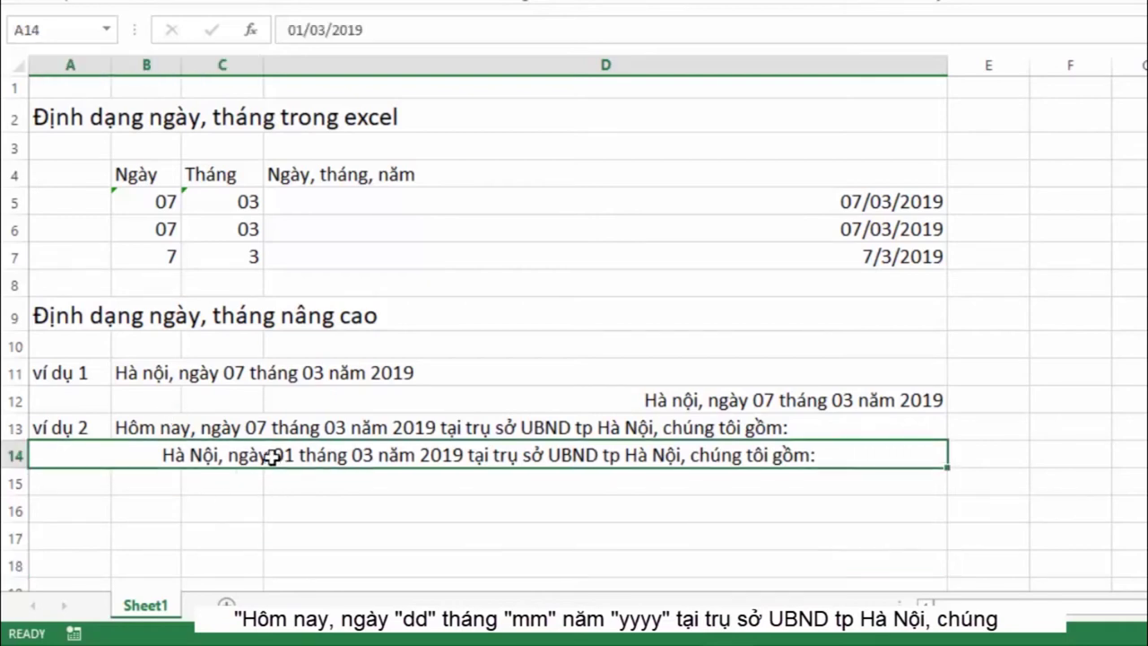
pyautogui.hotkey('ctrl', 'z')
pyautogui.moveTo(158, 464); pyautogui.dragTo(502, 454)
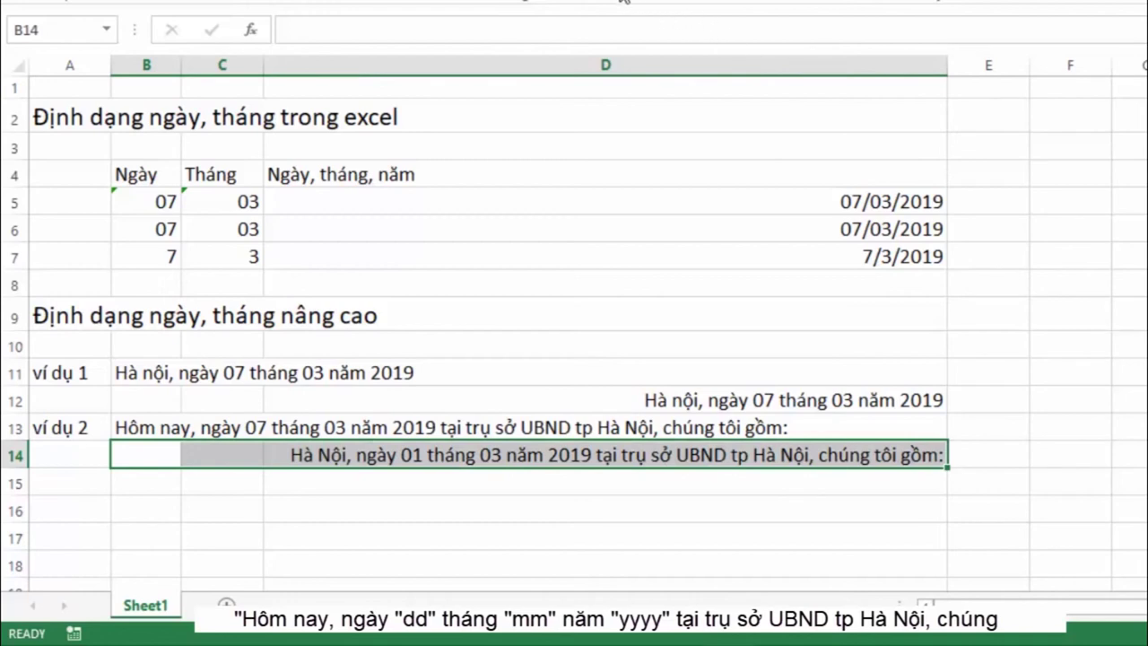
pyautogui.hotkey('alt', 'h')
pyautogui.press('m')
pyautogui.press('c')
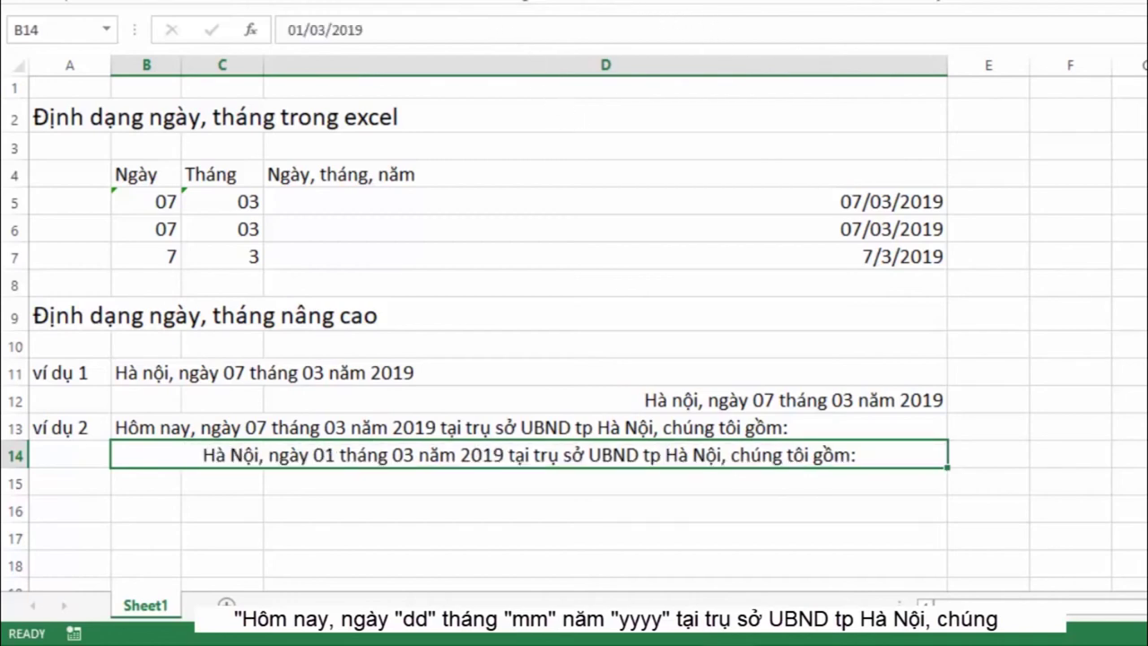
pyautogui.hotkey('alt', 'h')
pyautogui.press('a')
pyautogui.press('l')
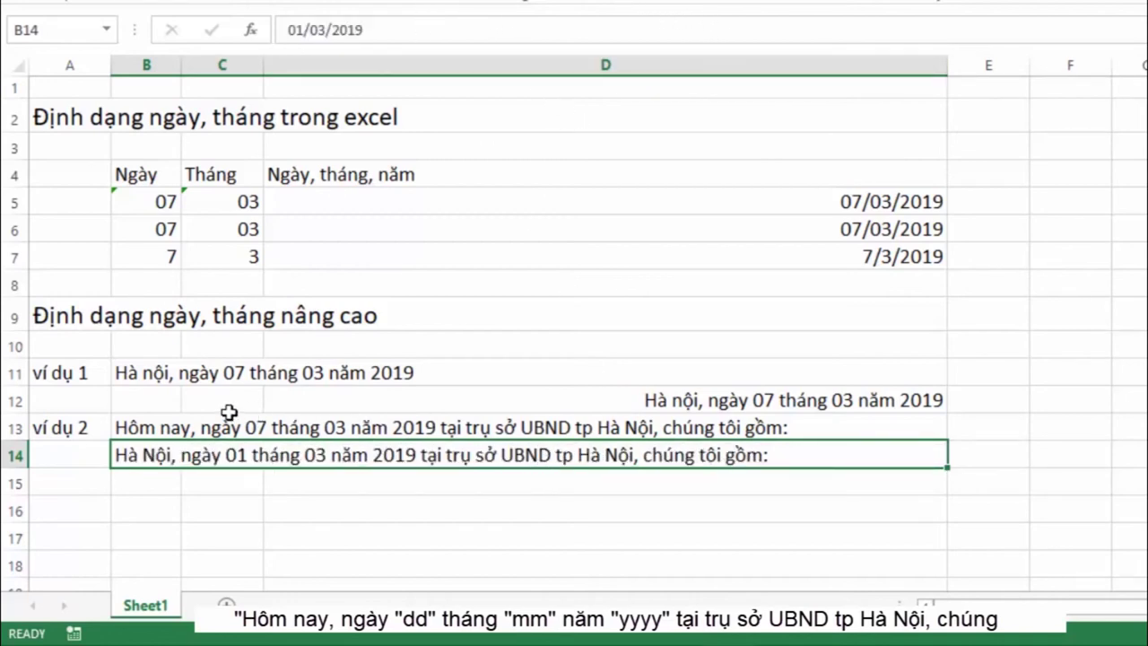
# Step: Merge and then unmerge B12:D12 so row 12's date text sits left-aligned in B12
pyautogui.click(220, 406)
pyautogui.moveTo(158, 402); pyautogui.dragTo(541, 383)
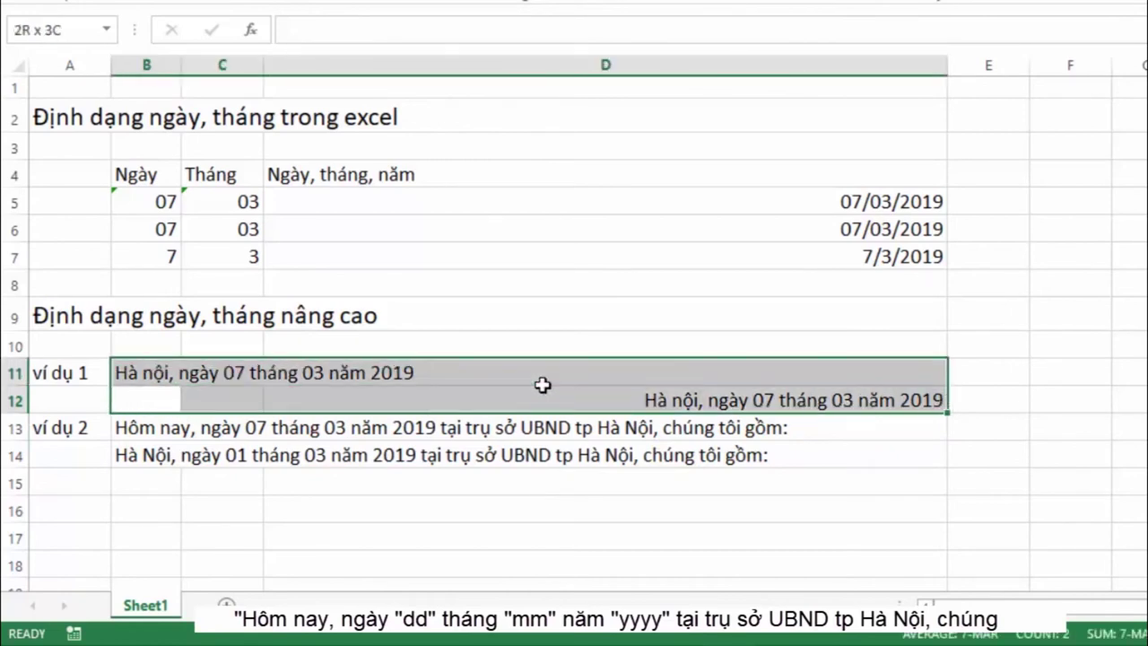
pyautogui.click(443, 395)
pyautogui.moveTo(159, 405); pyautogui.dragTo(494, 403)
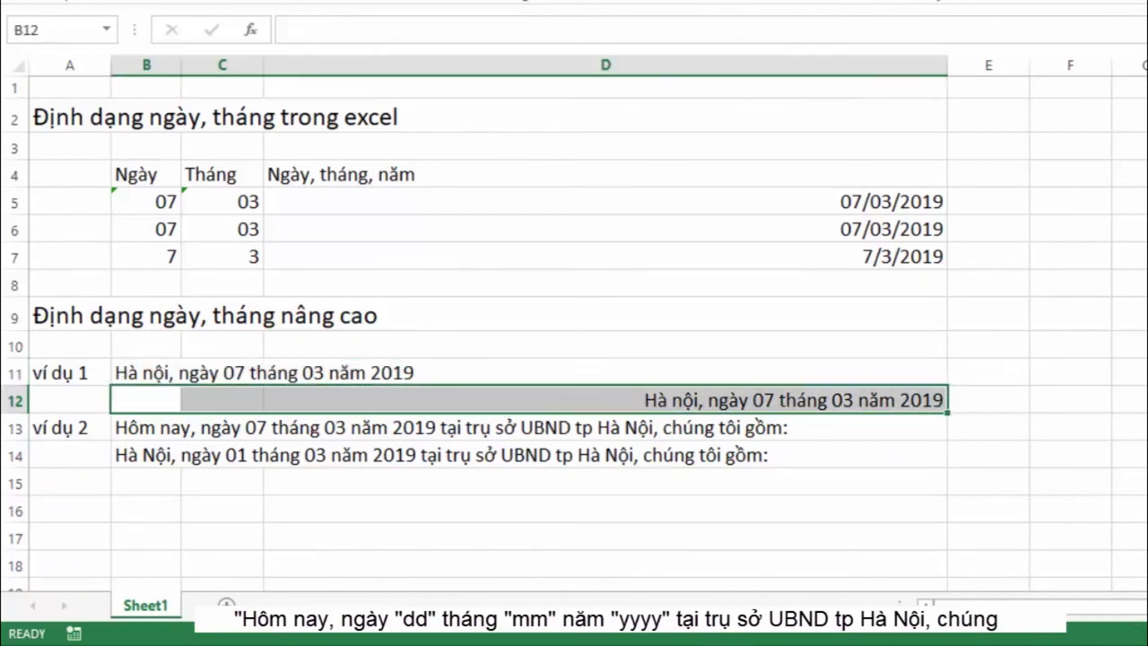
pyautogui.click(717, 4)
pyautogui.hotkey('ctrl', 'z')
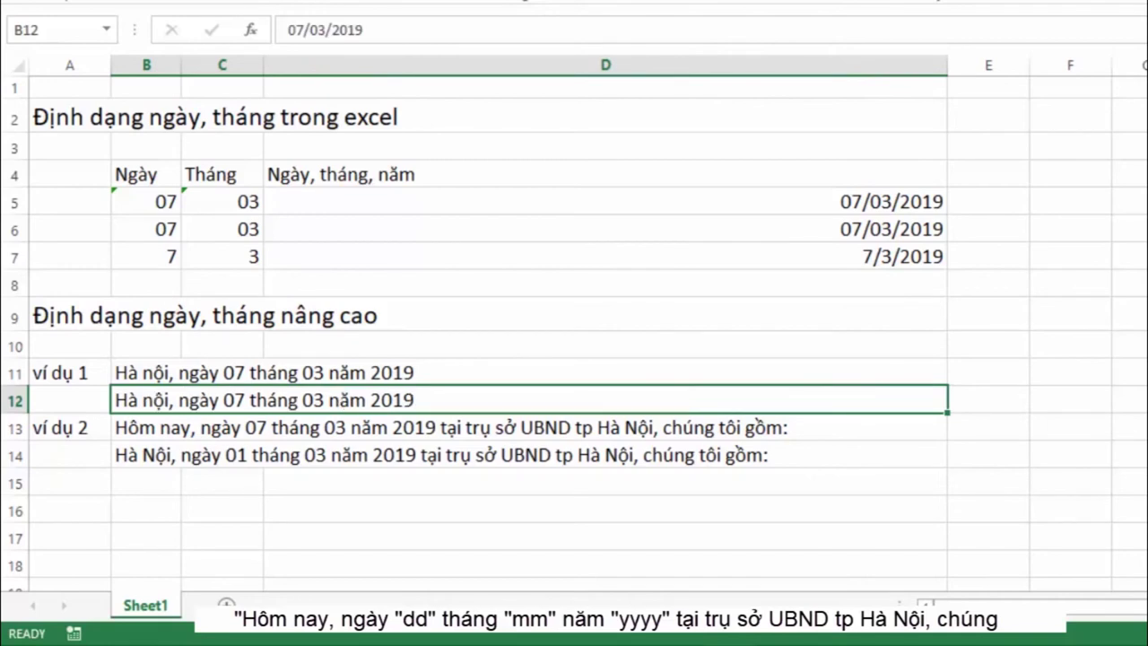
pyautogui.hotkey('ctrl', 'z')
pyautogui.click(564, 492)
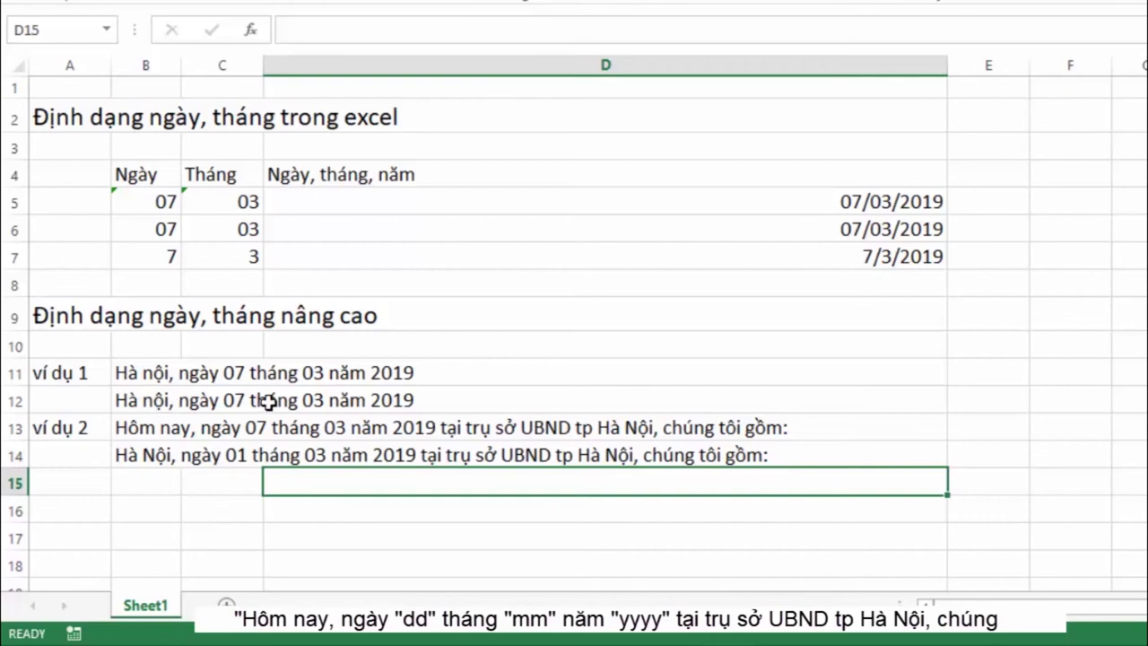
# Step: Enter =today() in merged B14 so the sentence shows ngày 07 tháng 03 năm 2019
pyautogui.click(165, 507)
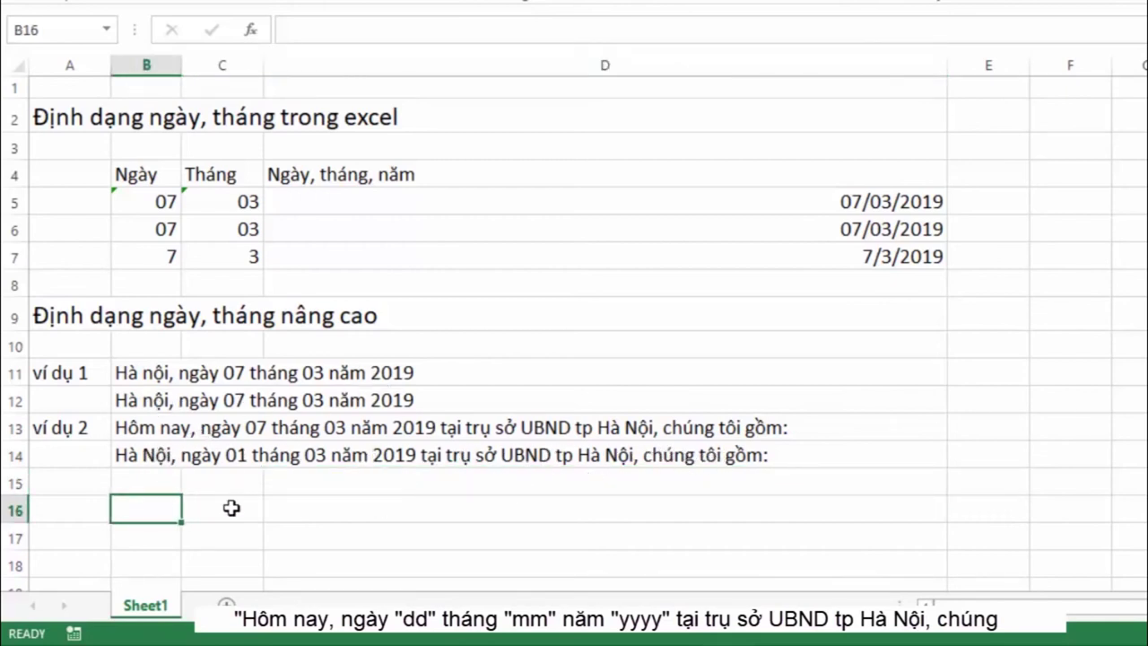
pyautogui.click(160, 458)
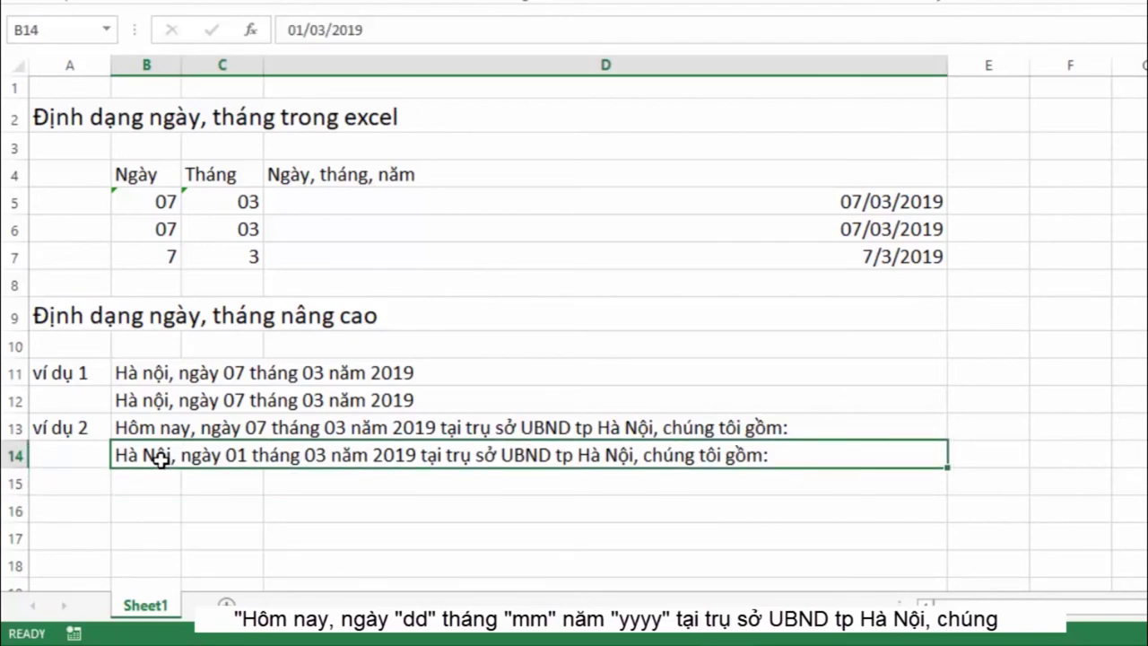
pyautogui.write('=')
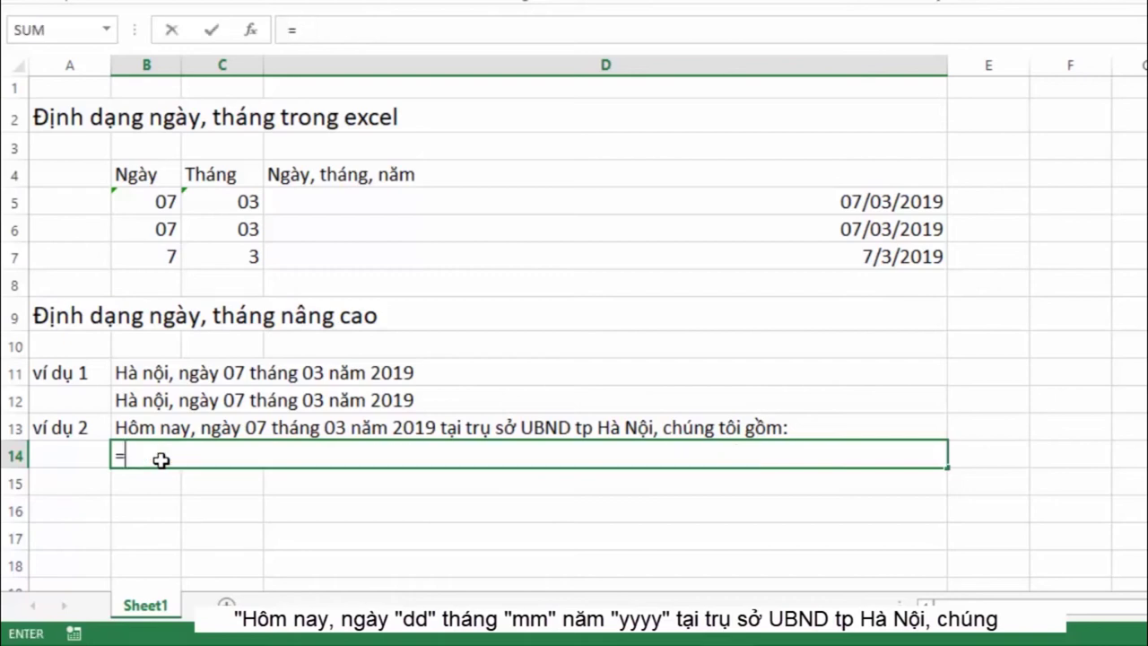
pyautogui.write('to')
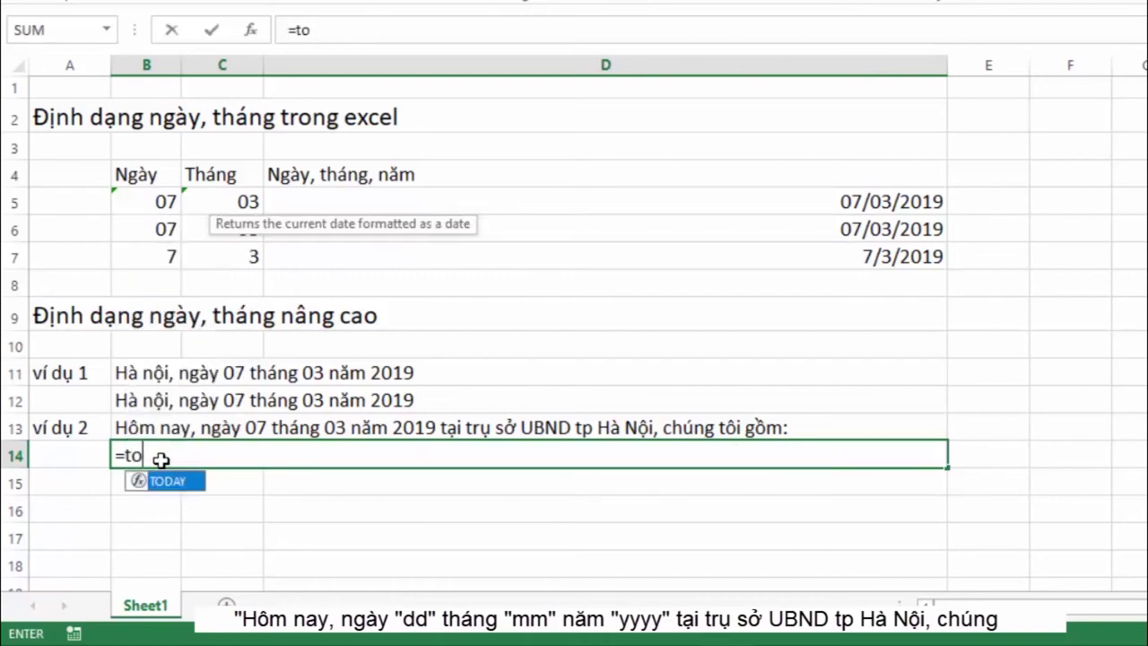
pyautogui.write('day')
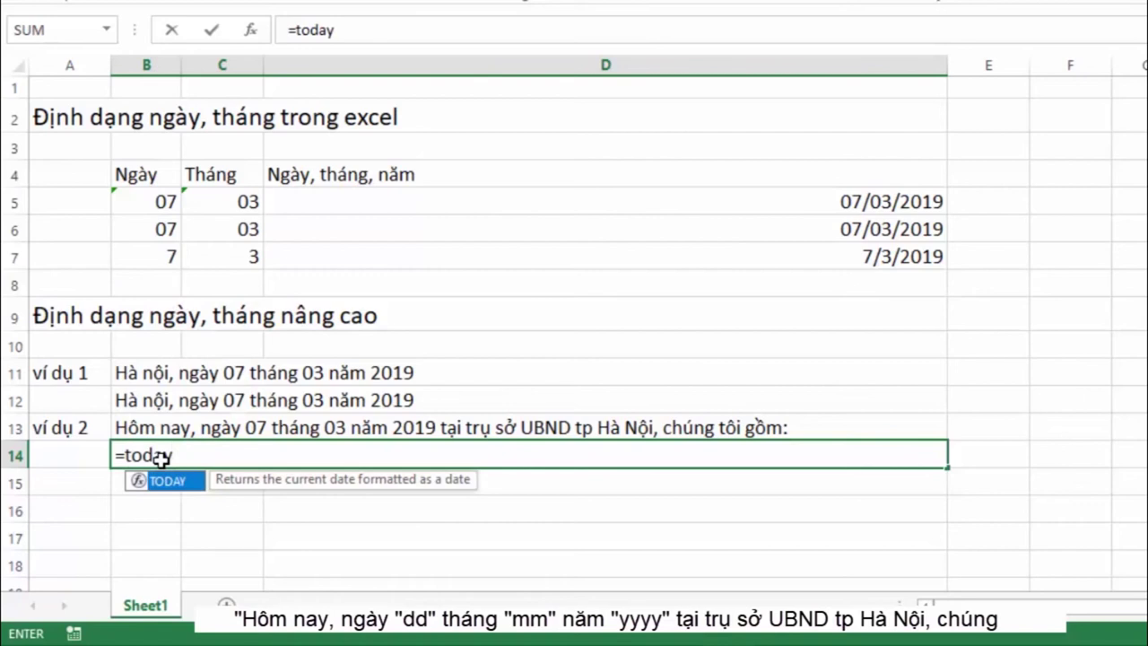
pyautogui.write('()')
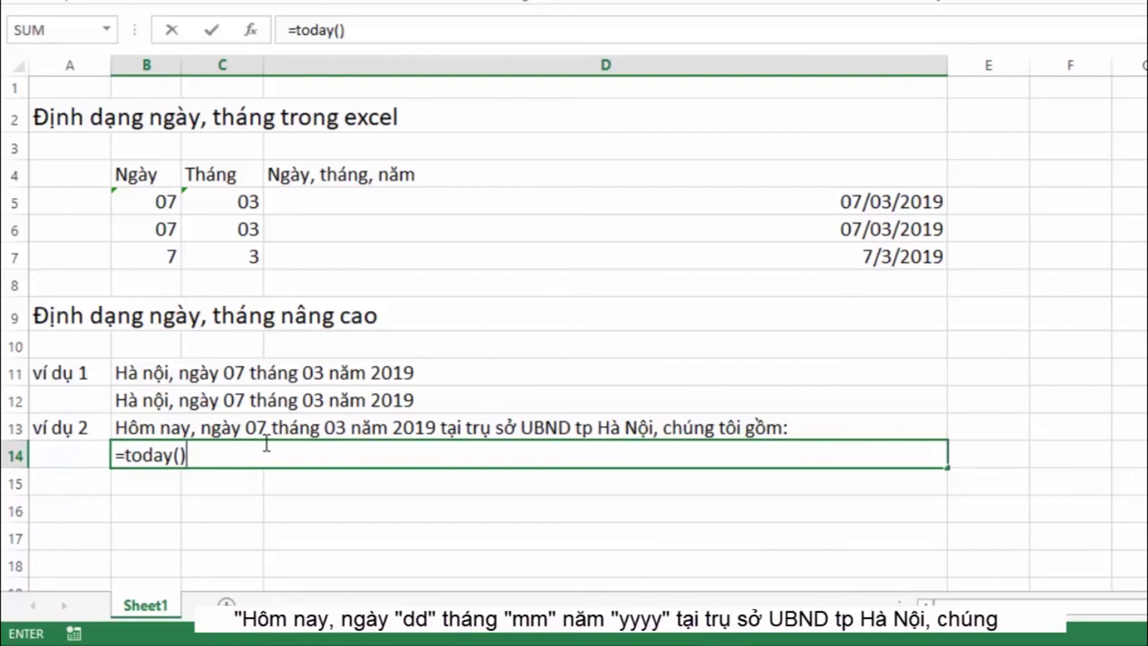
pyautogui.press('Return')
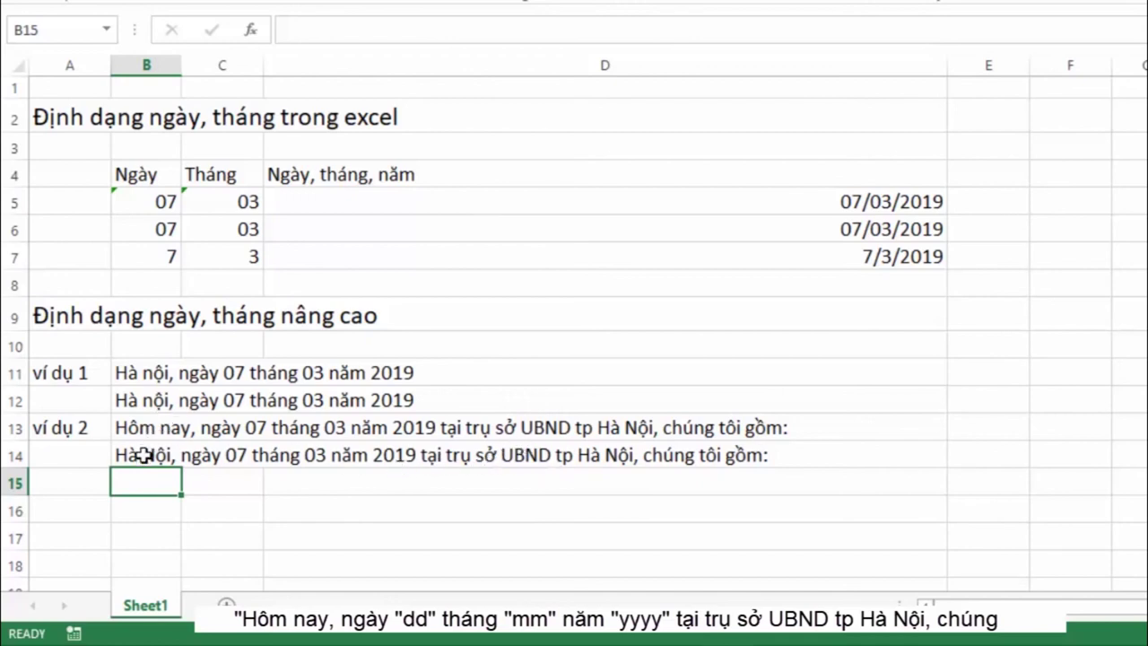
# Step: Select B14 to check its =TODAY() formula before reverting it to 01/03/2019
pyautogui.click(144, 456)
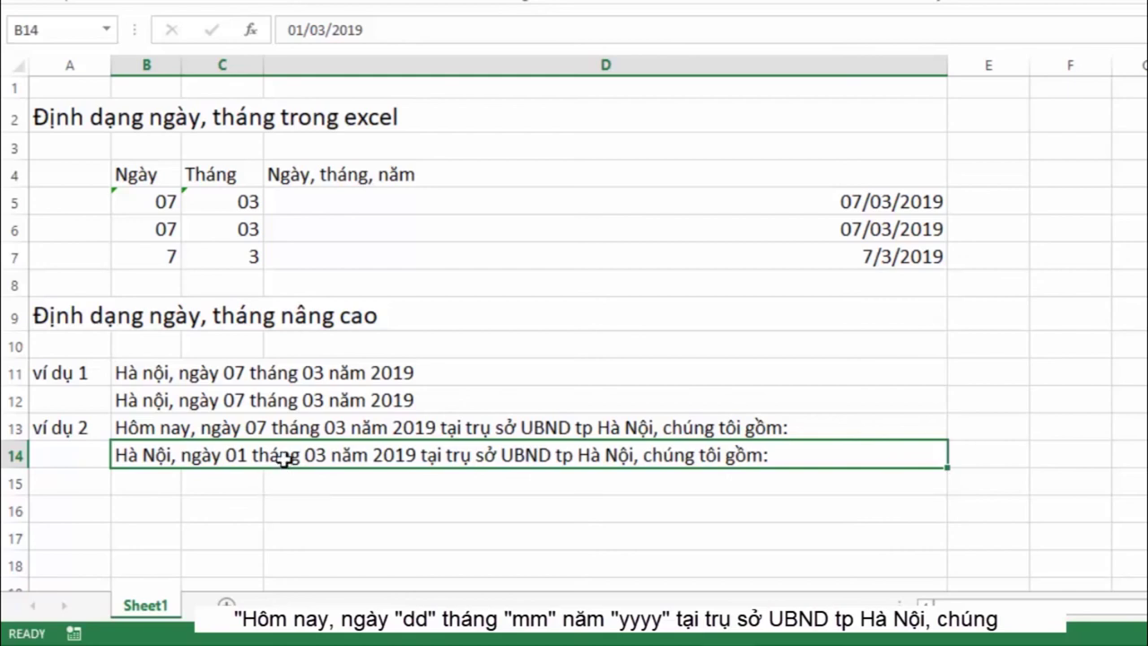
# Step: Change B14's custom date format to begin with 'Hôm nay' instead of 'Hà Nội'
pyautogui.rightClick(283, 460)
pyautogui.click(365, 368)
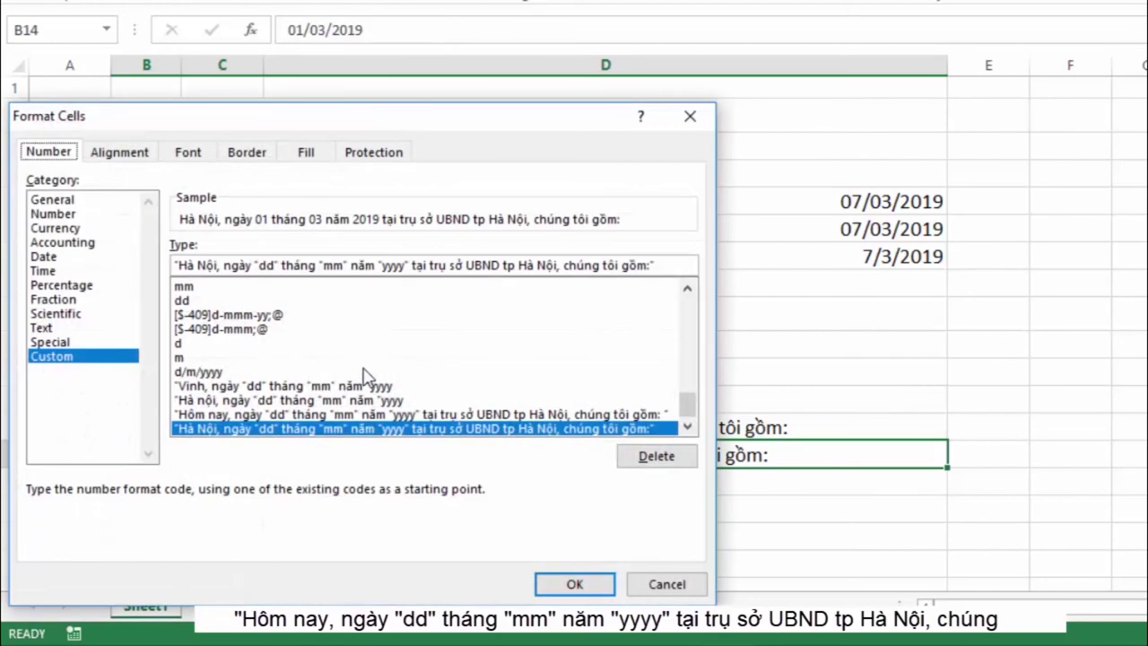
pyautogui.click(215, 263)
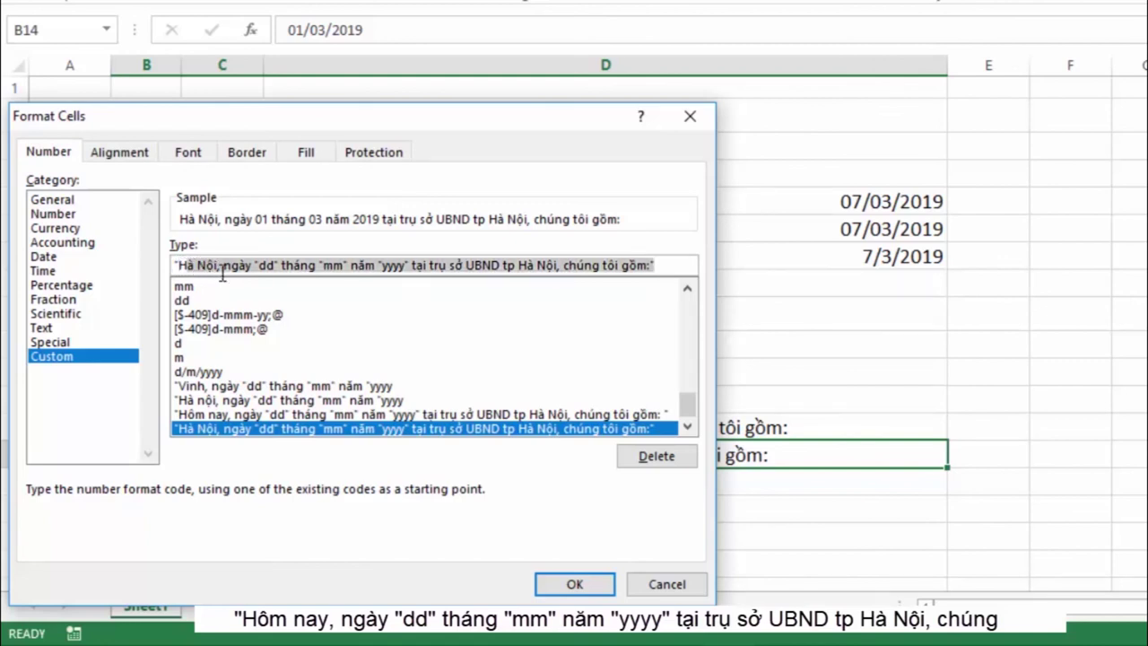
pyautogui.write('Hô')
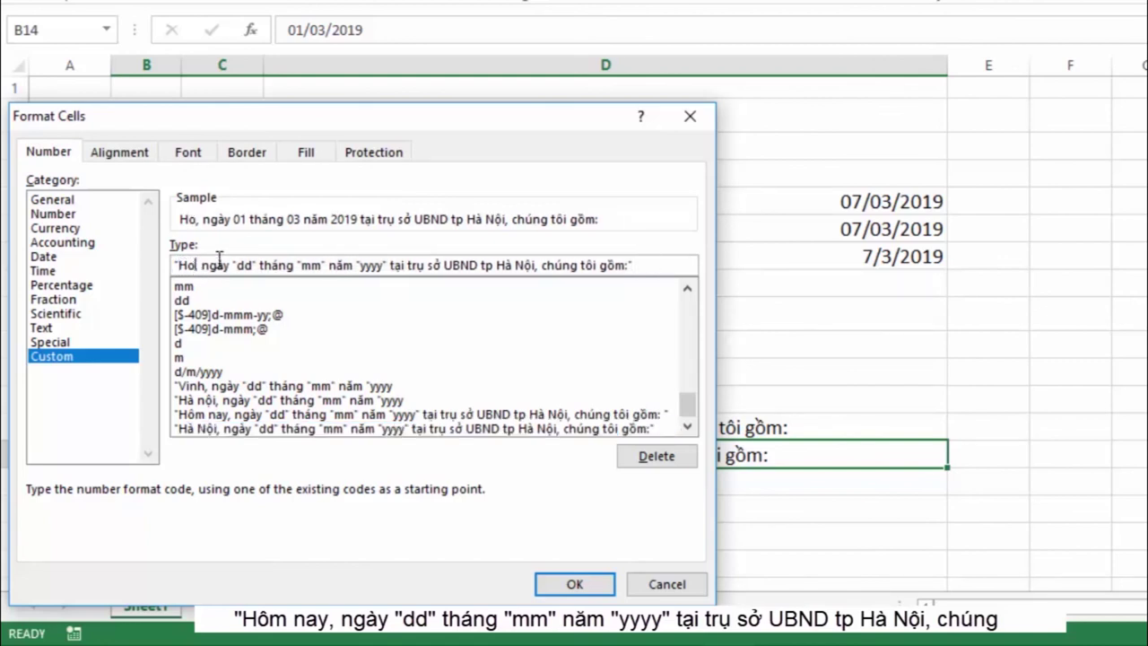
pyautogui.write('m nay')
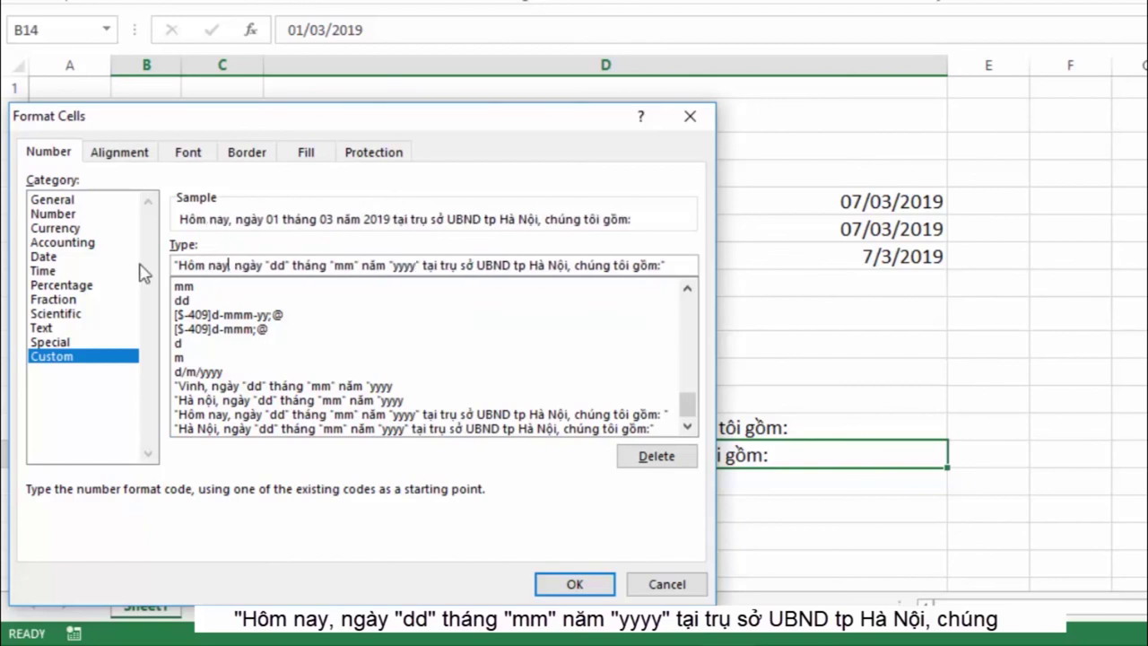
pyautogui.click(563, 586)
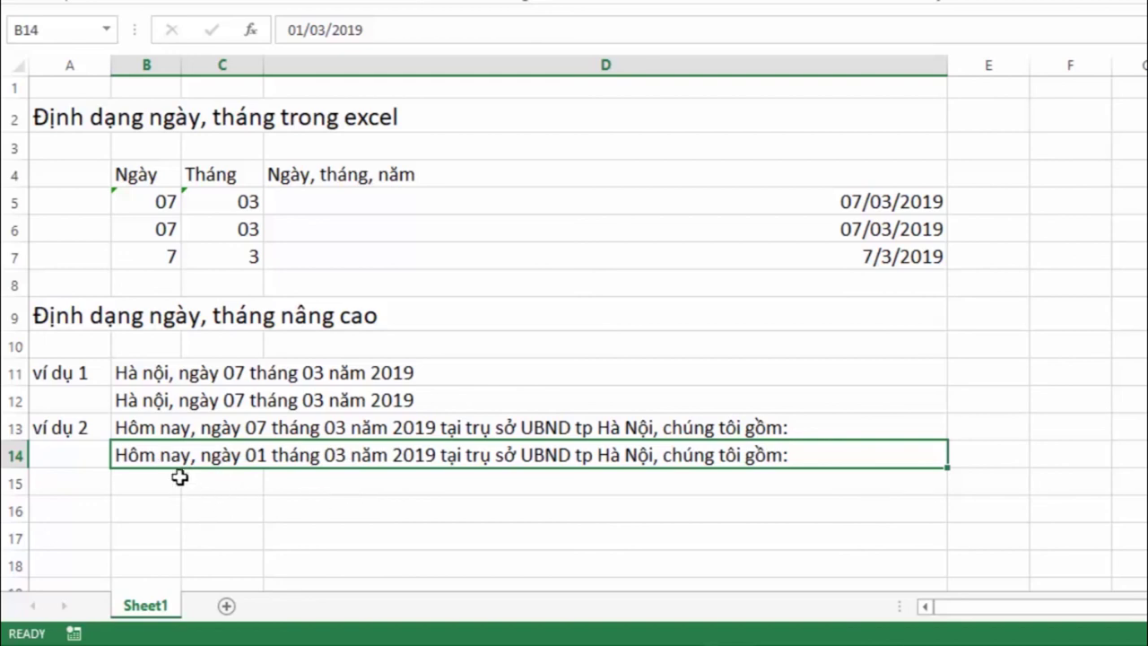
# Step: Enter =today() in B14 so the sentence shows ngày 07 tháng 03 năm 2019
pyautogui.write('=')
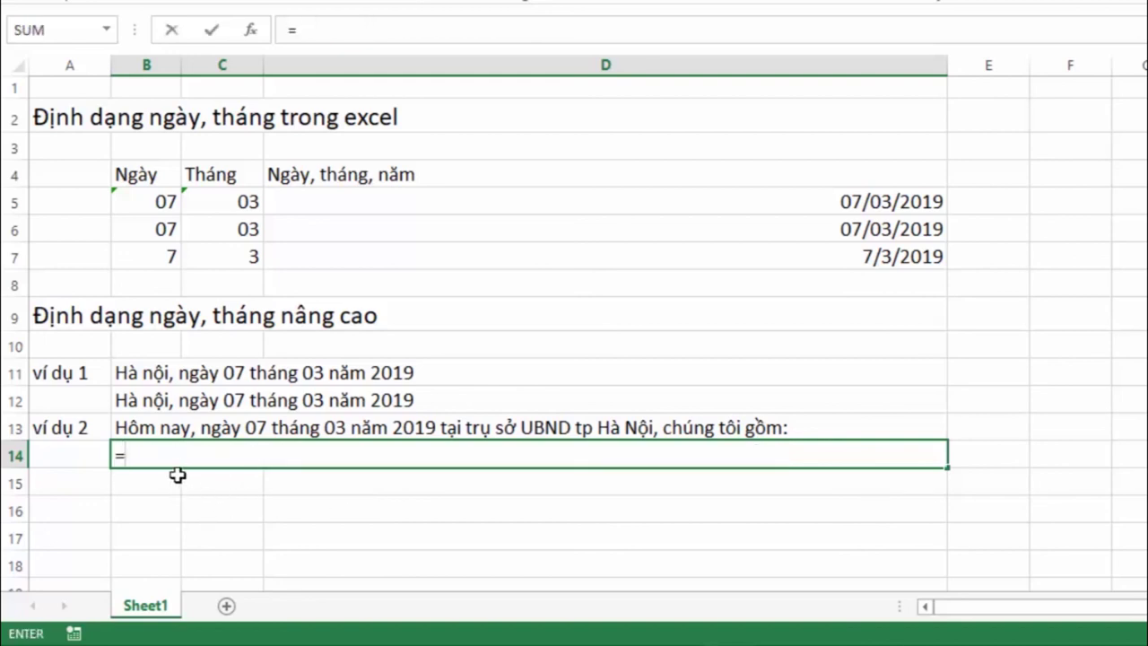
pyautogui.write('today(')
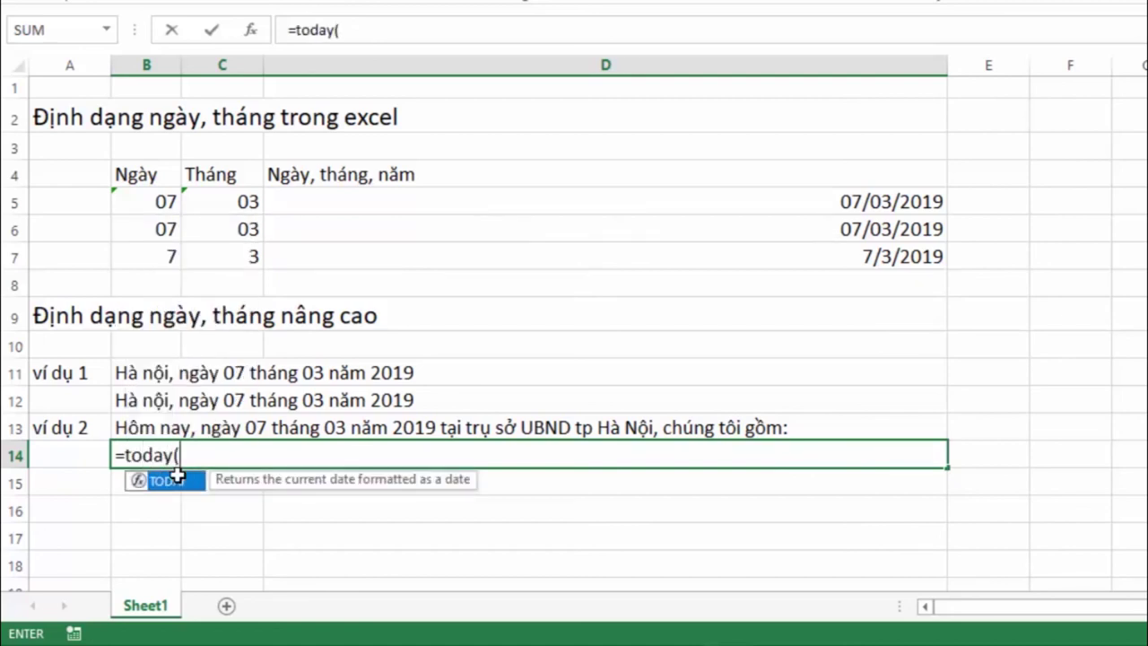
pyautogui.write(')')
pyautogui.press('Return')
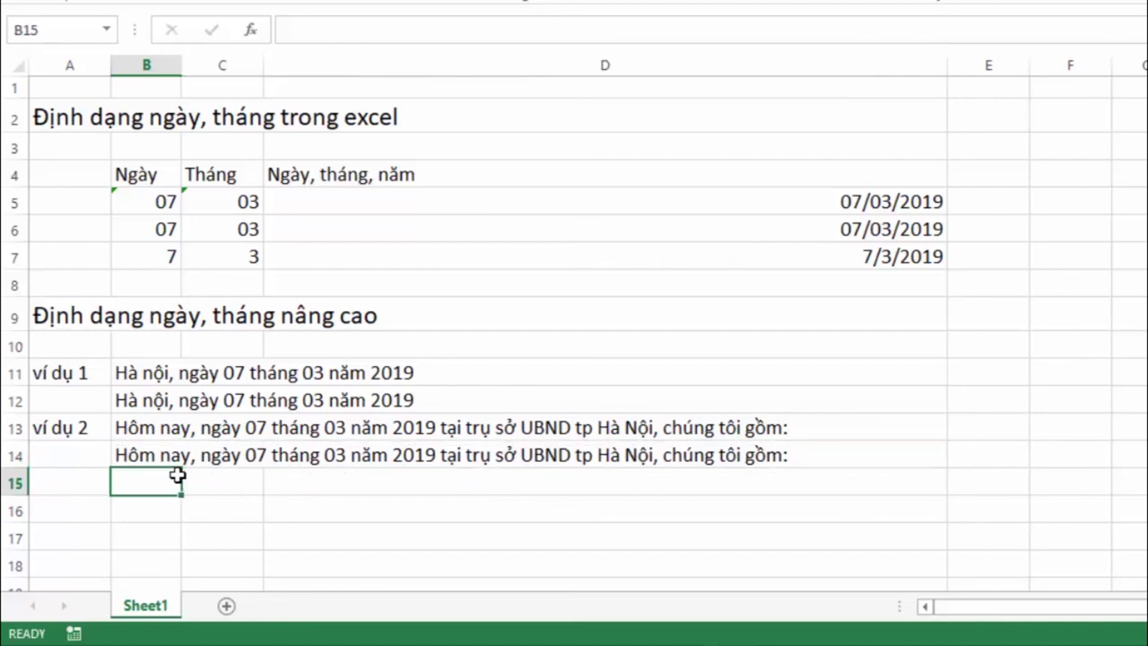